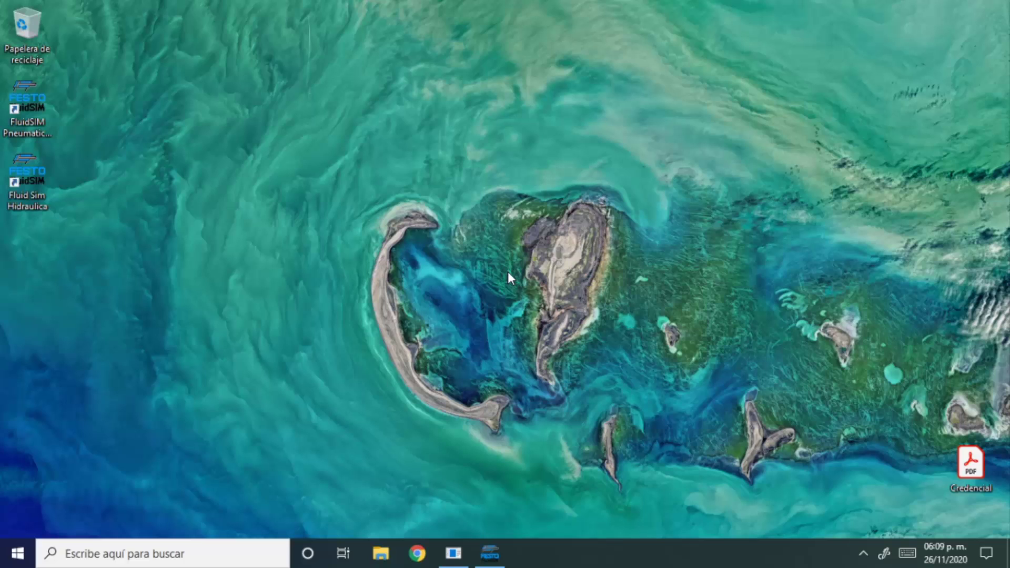
Switch to FluidSIM-H and bring up the saved circuits in the Simulacion parte 1 folder for opening.
{"action": "left_click", "coordinate": [33, 184]}
{"action": "left_click", "coordinate": [485, 557]}
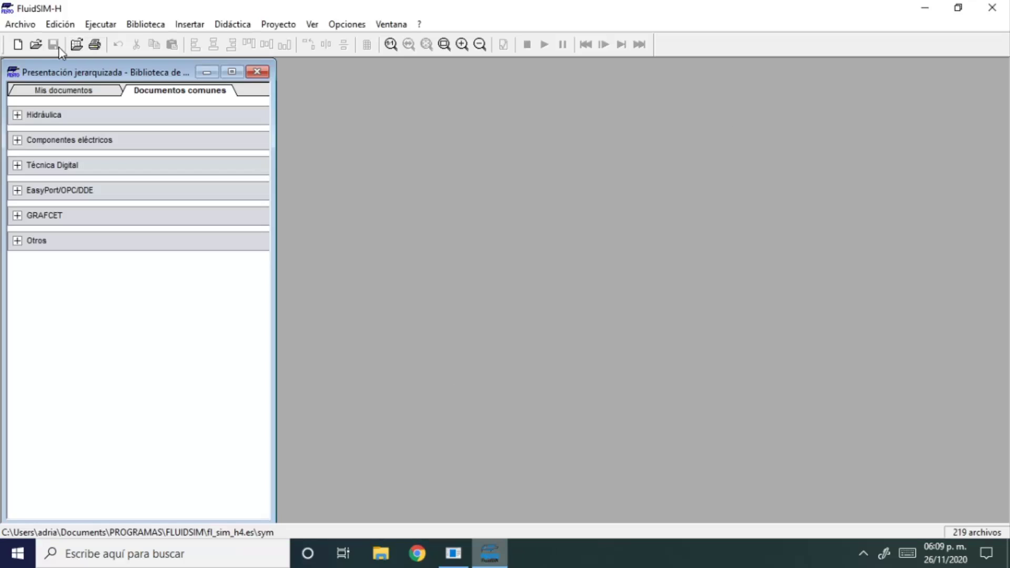
{"action": "left_click", "coordinate": [36, 47]}
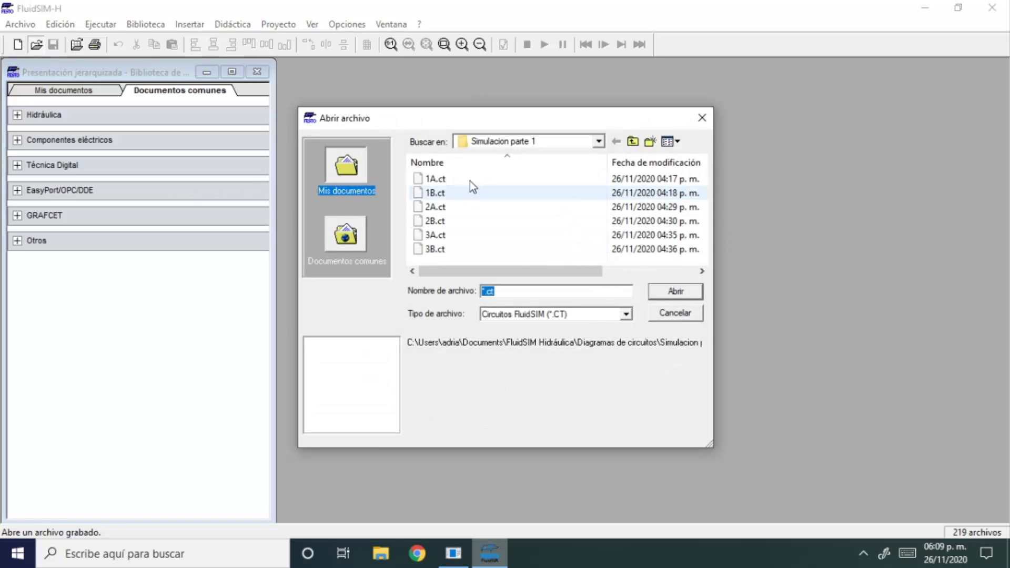
Preview the saved circuit files 1A, 1B, 2A, 2B, 3A and 3B to compare their diagrams.
{"action": "left_click", "coordinate": [447, 193]}
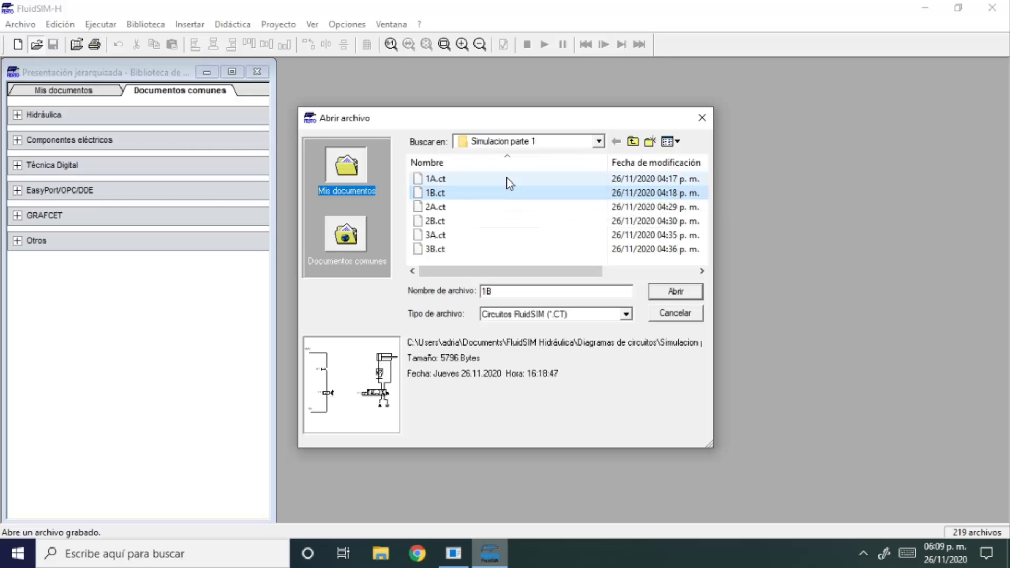
{"action": "left_click", "coordinate": [507, 180]}
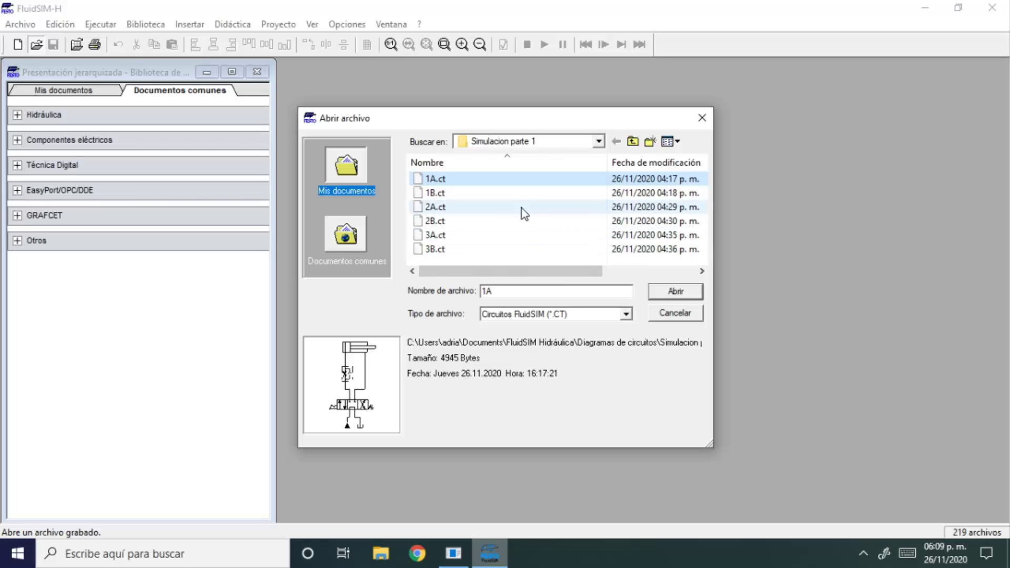
{"action": "left_click", "coordinate": [456, 236]}
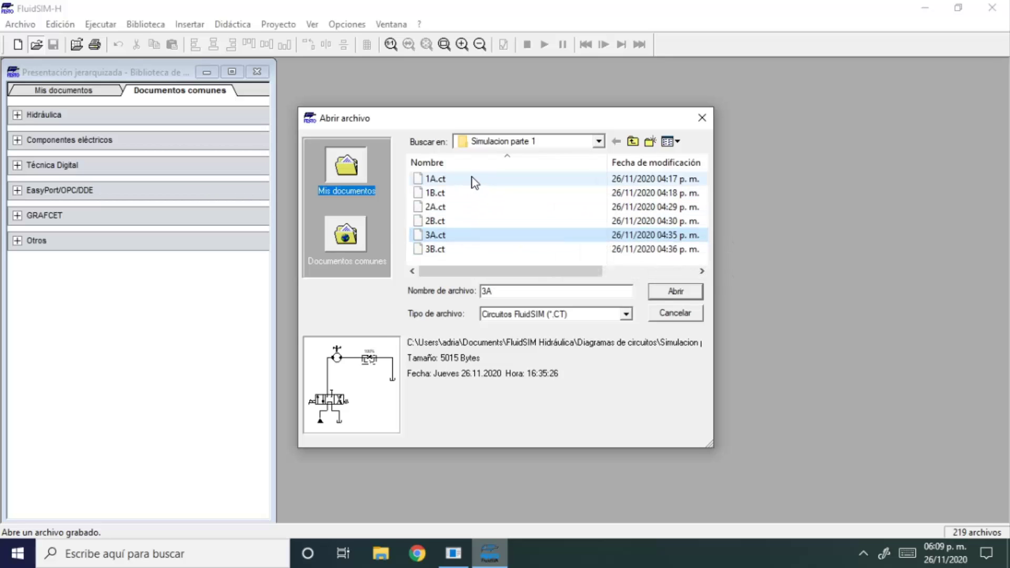
{"action": "left_click", "coordinate": [439, 179]}
{"action": "left_click", "coordinate": [555, 196]}
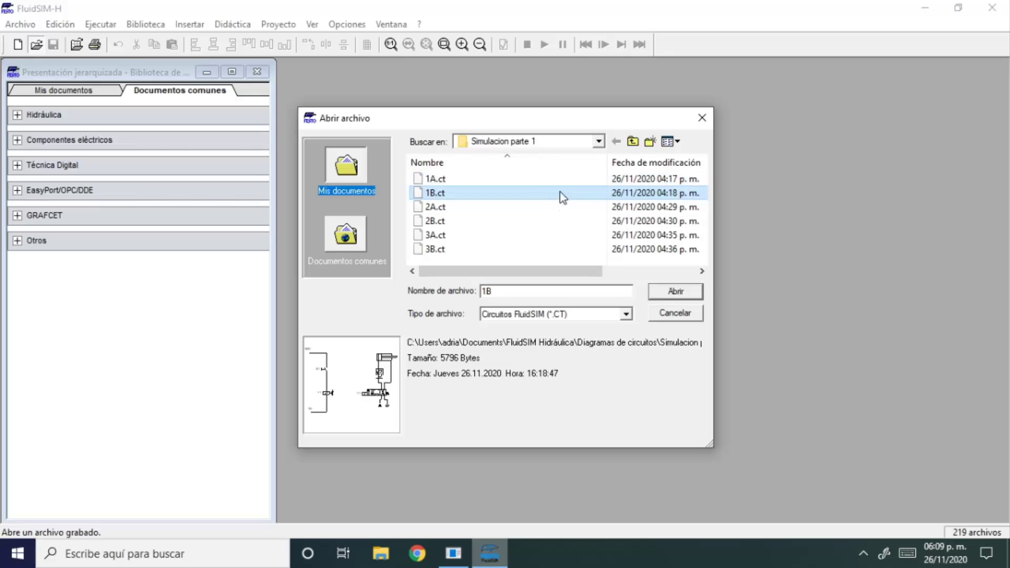
{"action": "left_click", "coordinate": [544, 179]}
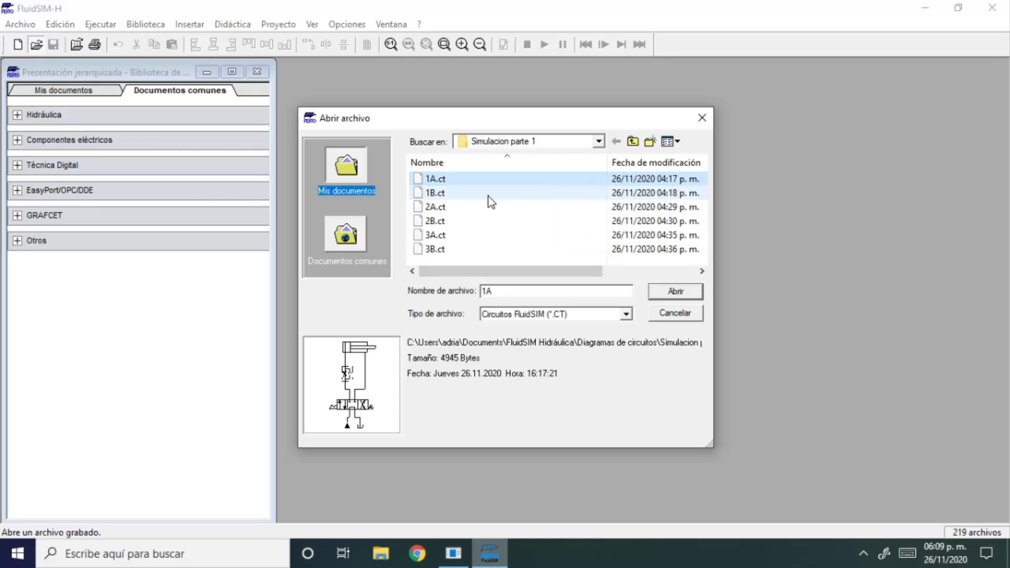
{"action": "left_click", "coordinate": [451, 210]}
{"action": "left_click", "coordinate": [446, 219]}
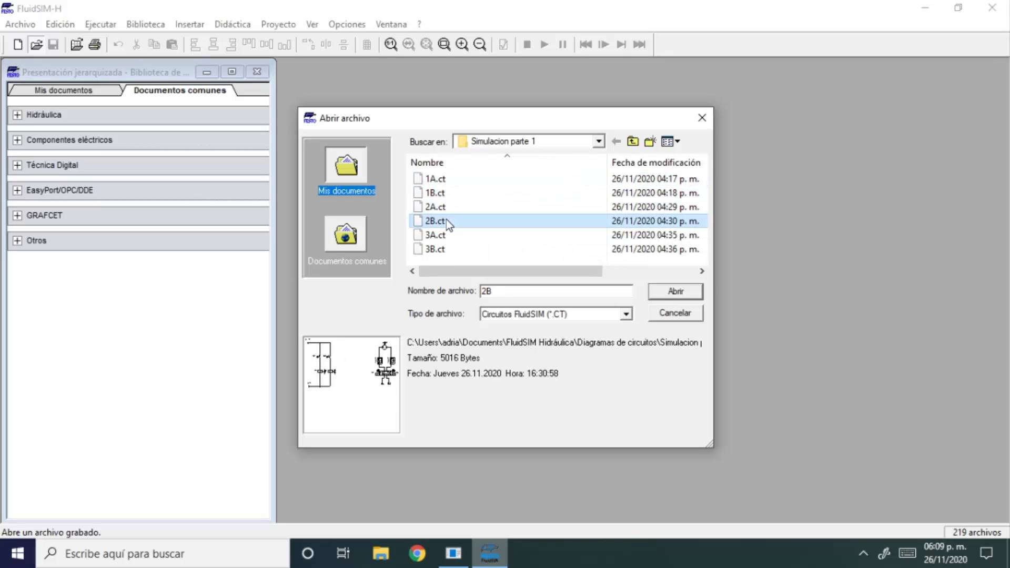
{"action": "left_click", "coordinate": [453, 208]}
{"action": "left_click", "coordinate": [444, 221]}
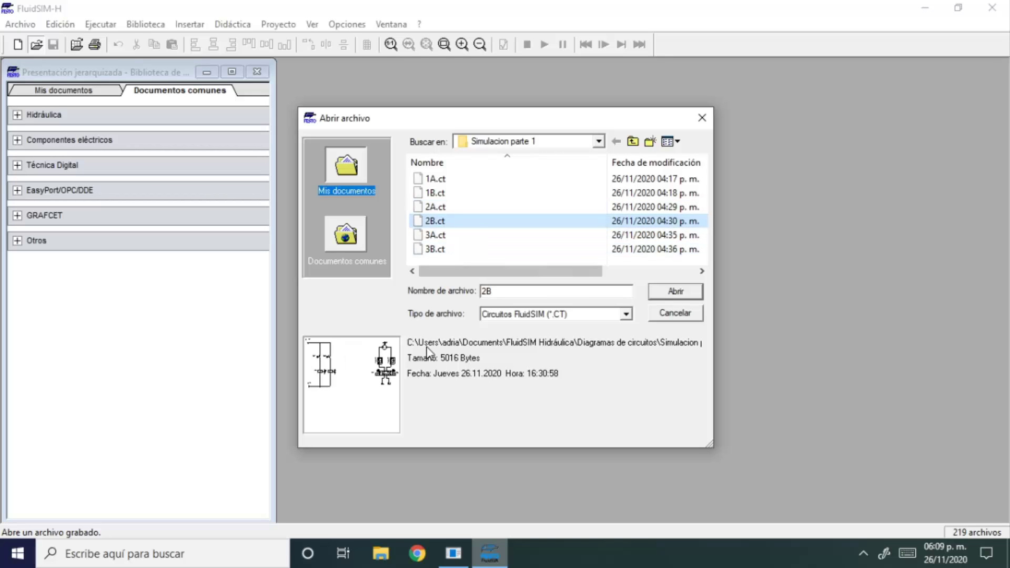
{"action": "left_click", "coordinate": [446, 207]}
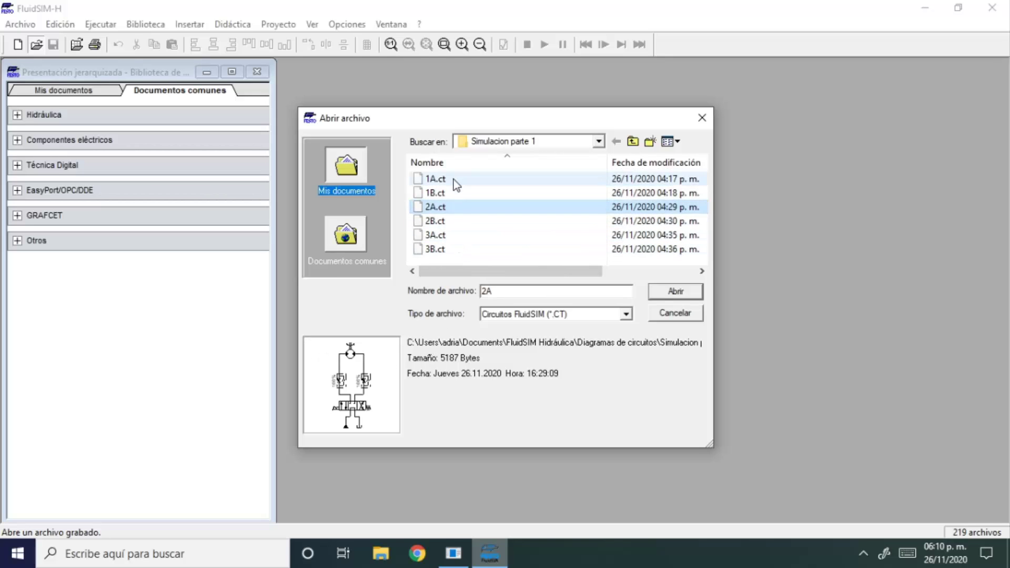
{"action": "left_click", "coordinate": [441, 193]}
{"action": "left_click", "coordinate": [444, 180]}
{"action": "left_click", "coordinate": [442, 193]}
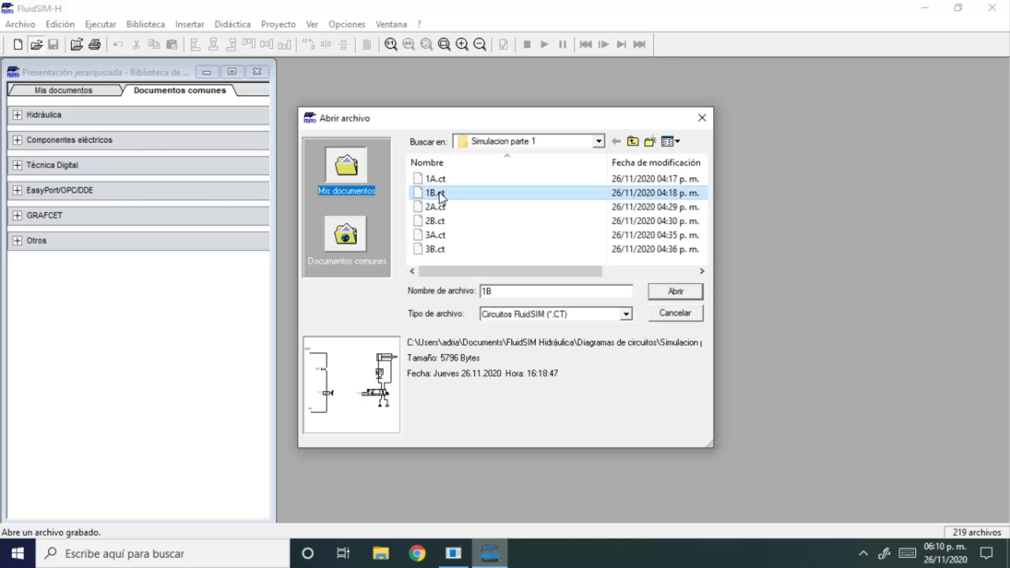
{"action": "left_click", "coordinate": [447, 219]}
{"action": "left_click", "coordinate": [446, 210]}
{"action": "left_click", "coordinate": [447, 219]}
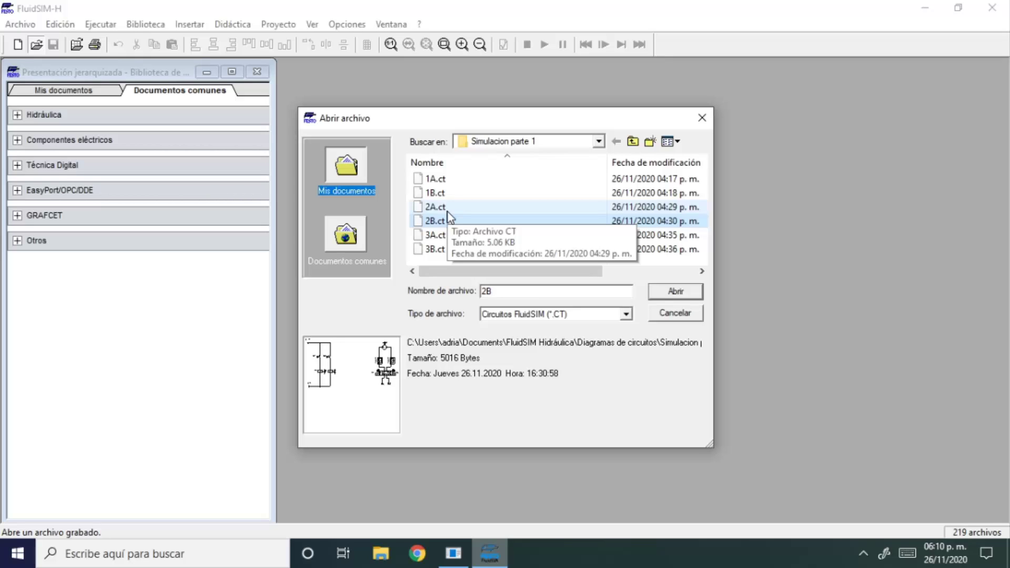
{"action": "left_click", "coordinate": [444, 195]}
{"action": "left_click", "coordinate": [445, 180]}
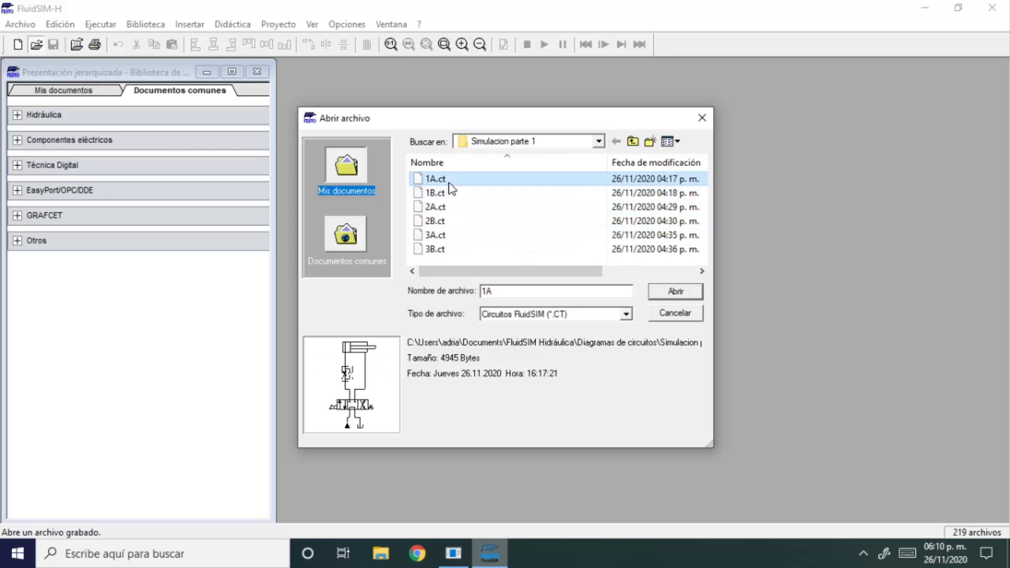
{"action": "left_click", "coordinate": [444, 195]}
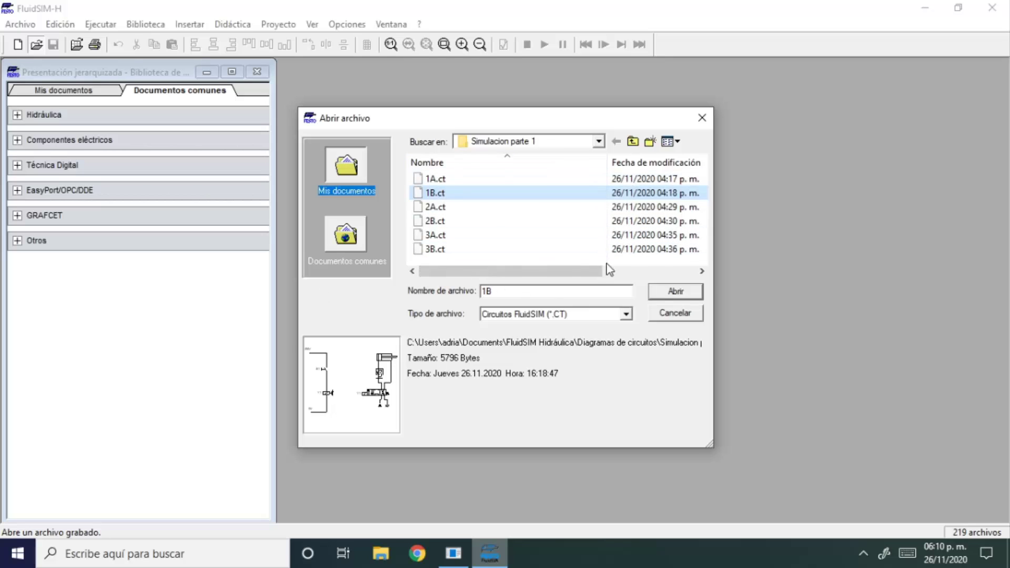
{"action": "left_click", "coordinate": [471, 236]}
{"action": "left_click", "coordinate": [464, 249]}
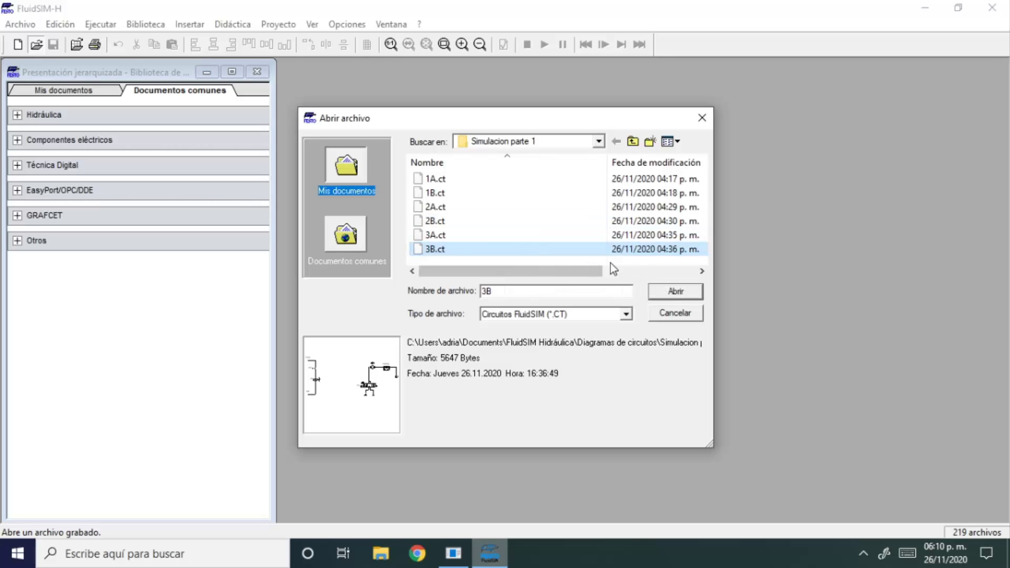
{"action": "left_click", "coordinate": [512, 235]}
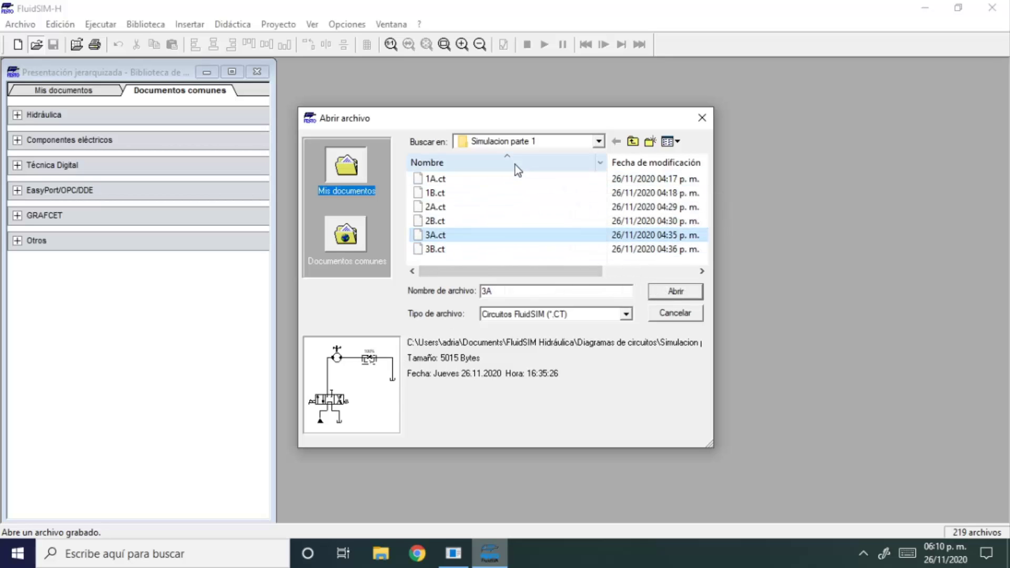
Open the circuit file 1A.ct and place its window beside the component library.
{"action": "left_click", "coordinate": [516, 179]}
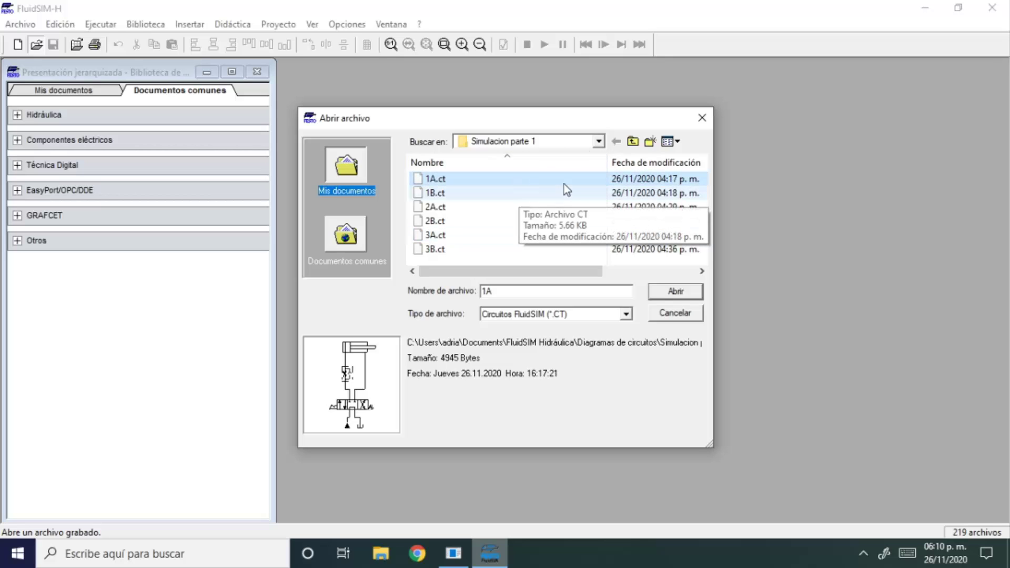
{"action": "left_click", "coordinate": [676, 291]}
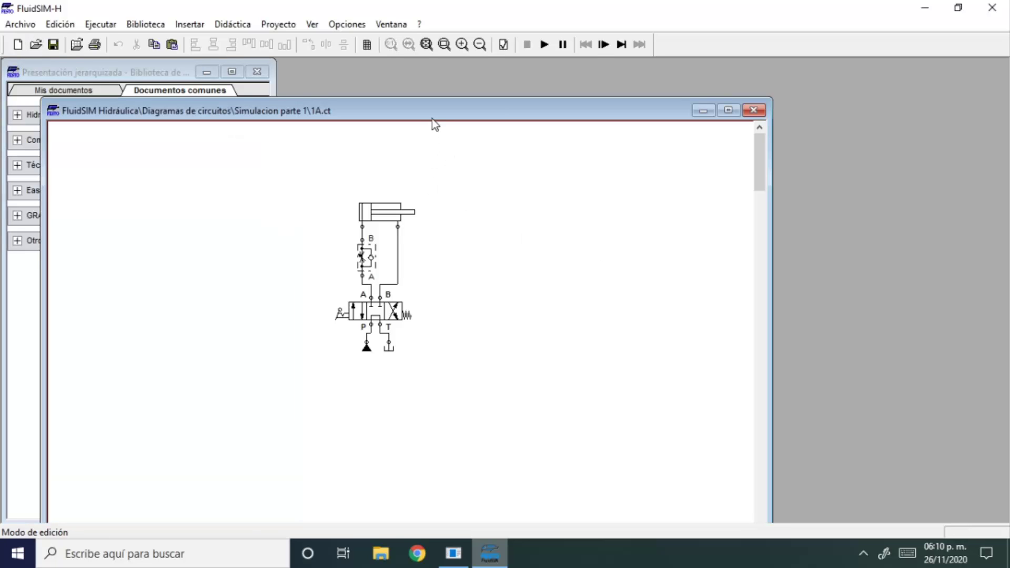
{"action": "left_click_drag", "start_coordinate": [432, 119], "coordinate": [671, 78]}
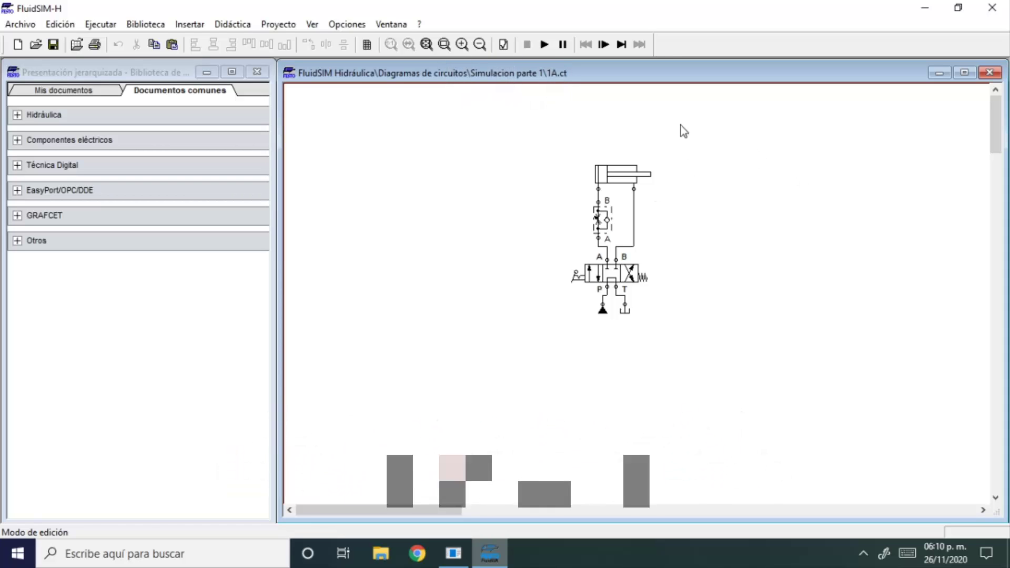
{"action": "left_click_drag", "start_coordinate": [683, 118], "coordinate": [532, 330]}
{"action": "left_click", "coordinate": [539, 251]}
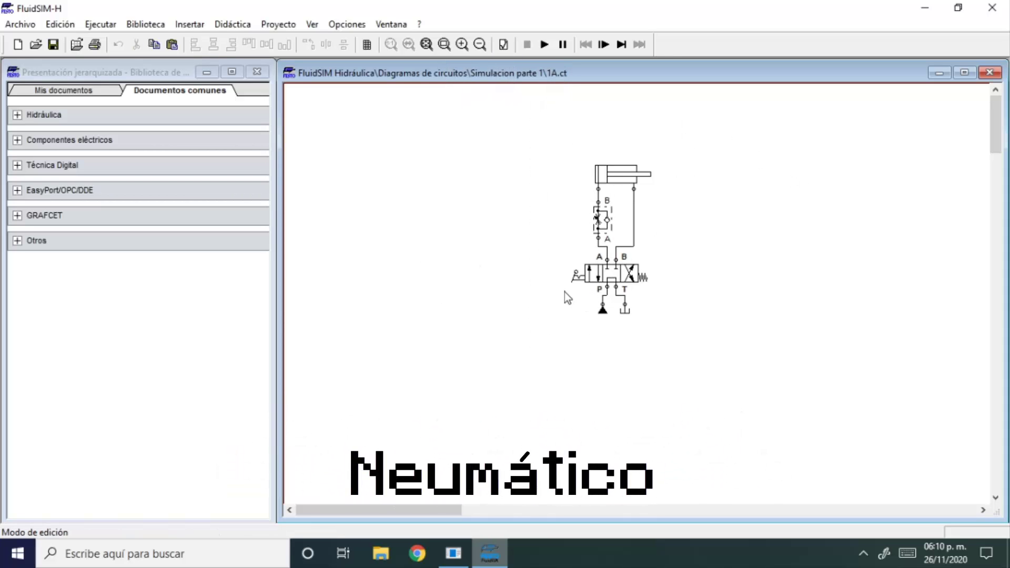
{"action": "left_click", "coordinate": [623, 275]}
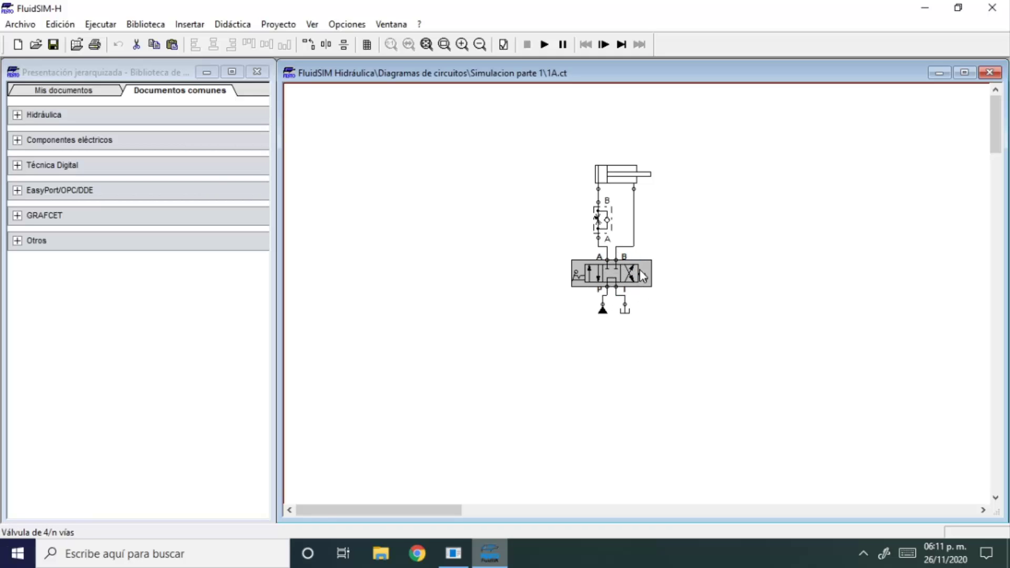
{"action": "left_click", "coordinate": [684, 252]}
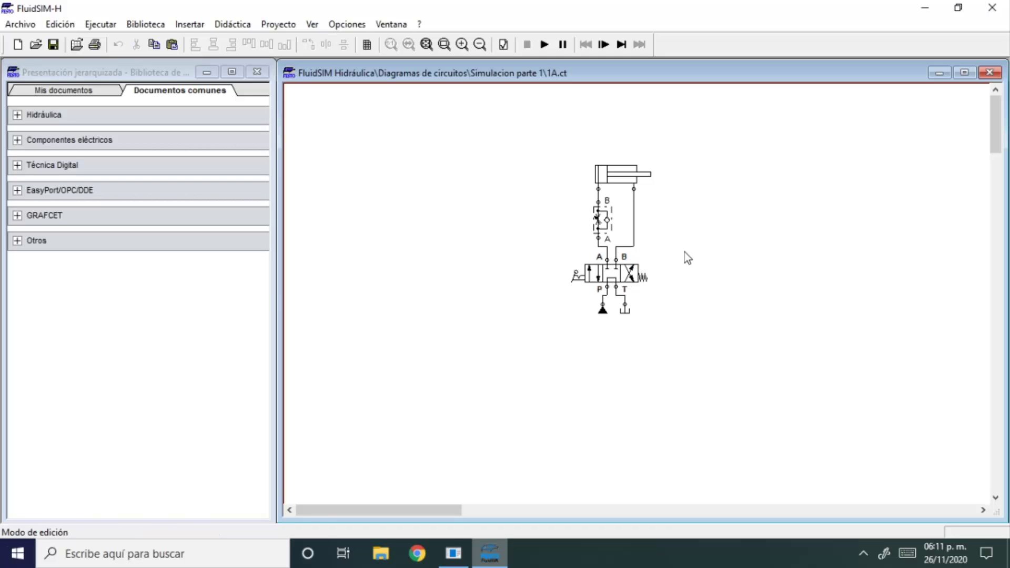
{"action": "left_click", "coordinate": [598, 279]}
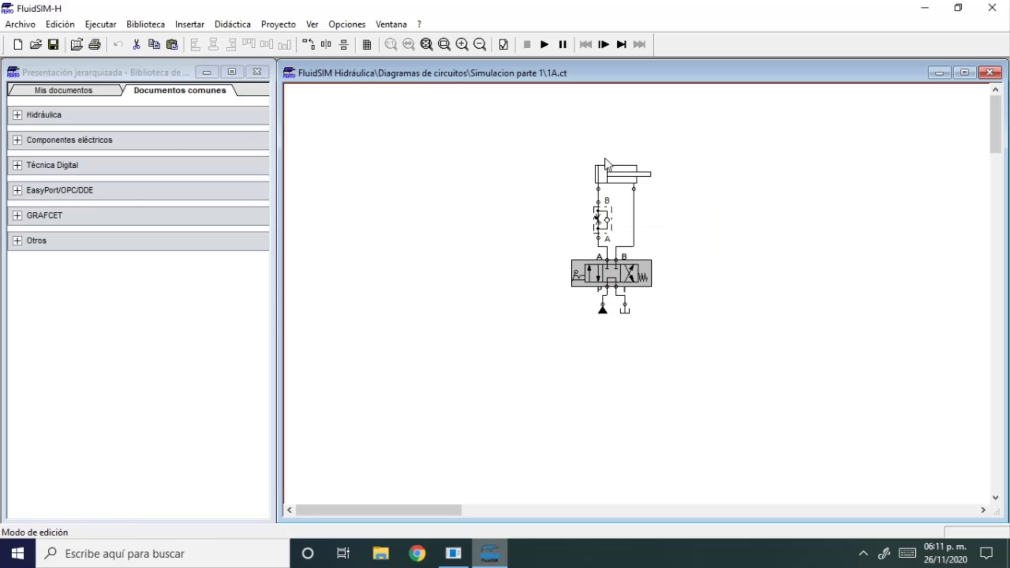
Review the cylinder's parameters and displayed values, and accept its configuration.
{"action": "mouse_move", "coordinate": [606, 174]}
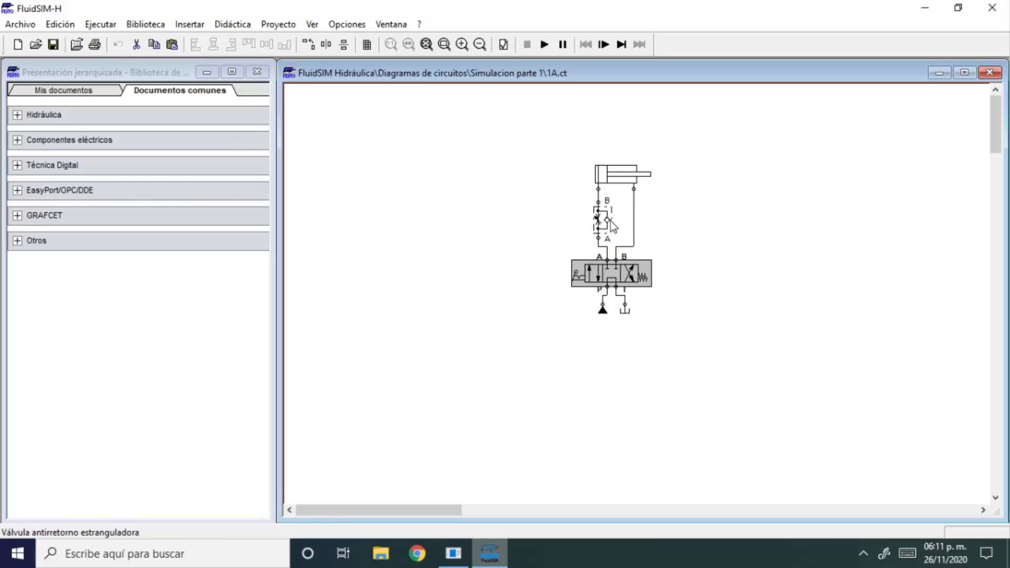
{"action": "double_click", "coordinate": [609, 175]}
{"action": "left_click", "coordinate": [418, 133]}
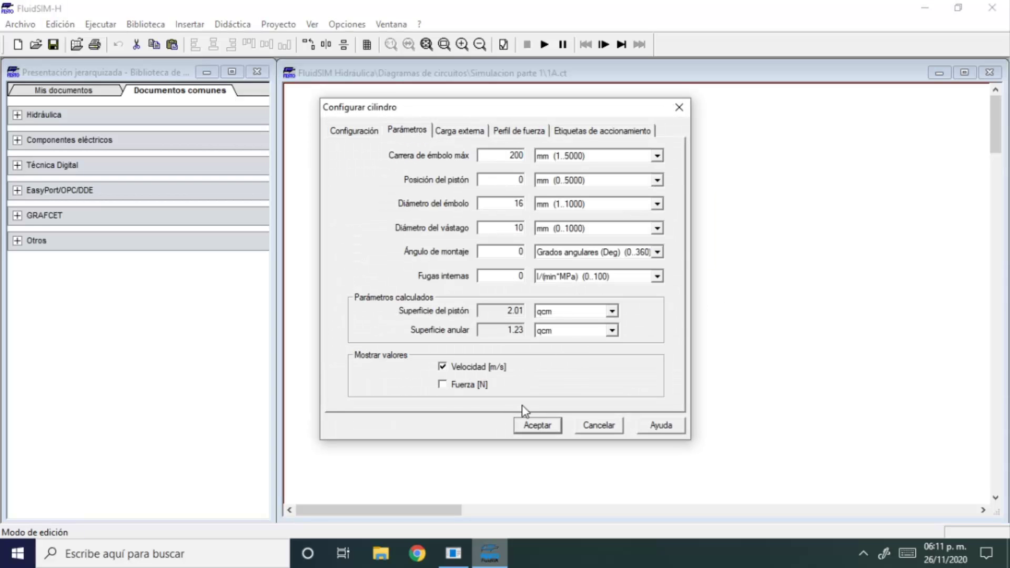
{"action": "left_click", "coordinate": [537, 425]}
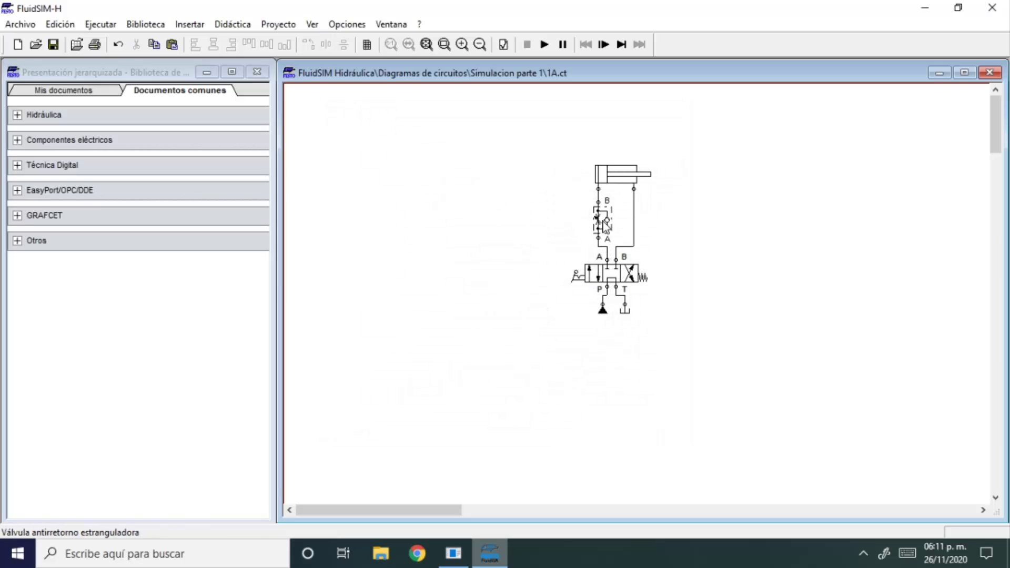
Turn on the opening-degree display (Mostrar grado de abertura) for the throttle check valve.
{"action": "left_click", "coordinate": [603, 227]}
{"action": "double_click", "coordinate": [603, 227]}
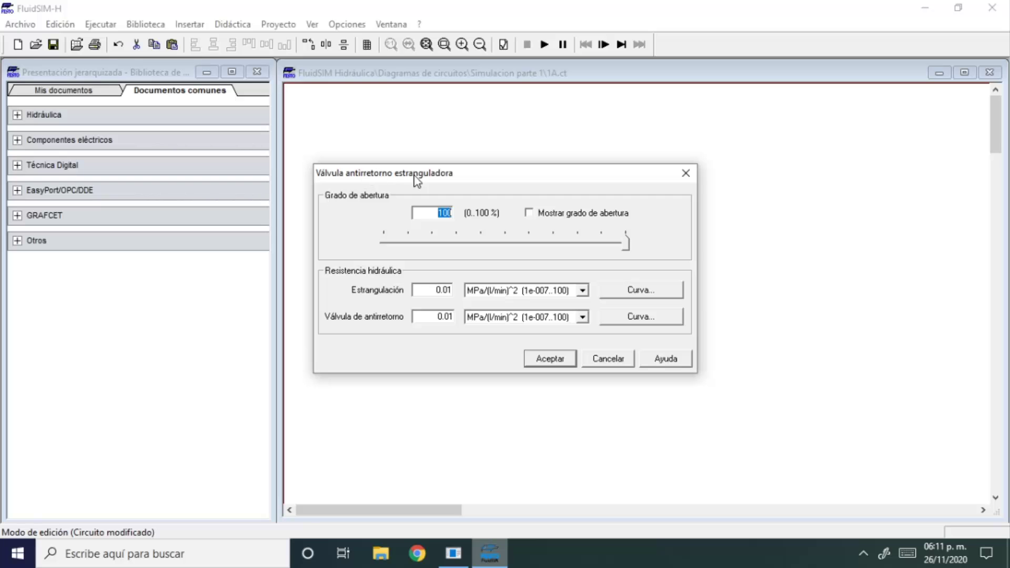
{"action": "left_click", "coordinate": [556, 218]}
{"action": "left_click", "coordinate": [560, 361]}
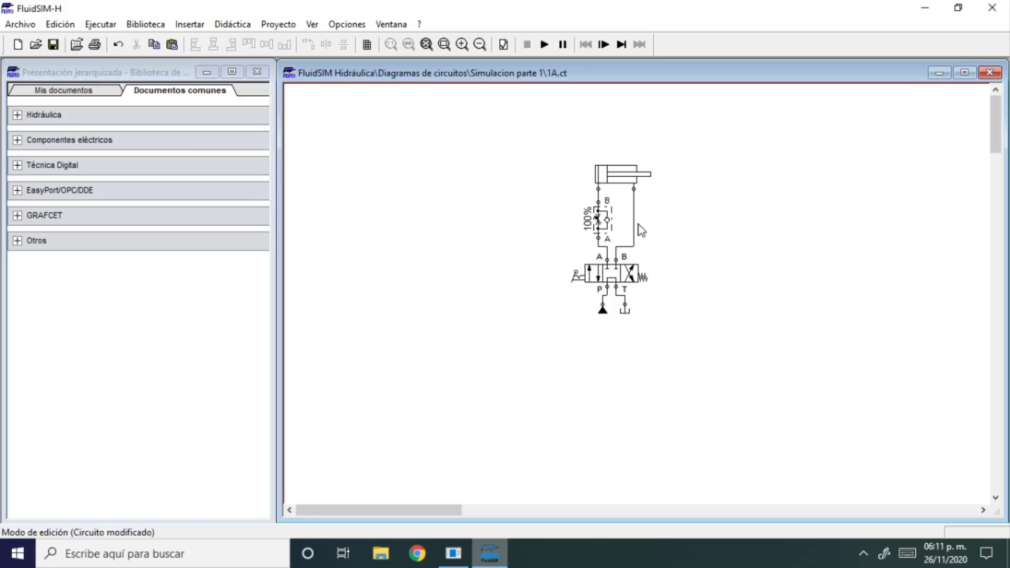
Check the nominal pressure and flow rate of the simplified power unit and close its settings.
{"action": "double_click", "coordinate": [602, 309]}
{"action": "key", "text": "Tab"}
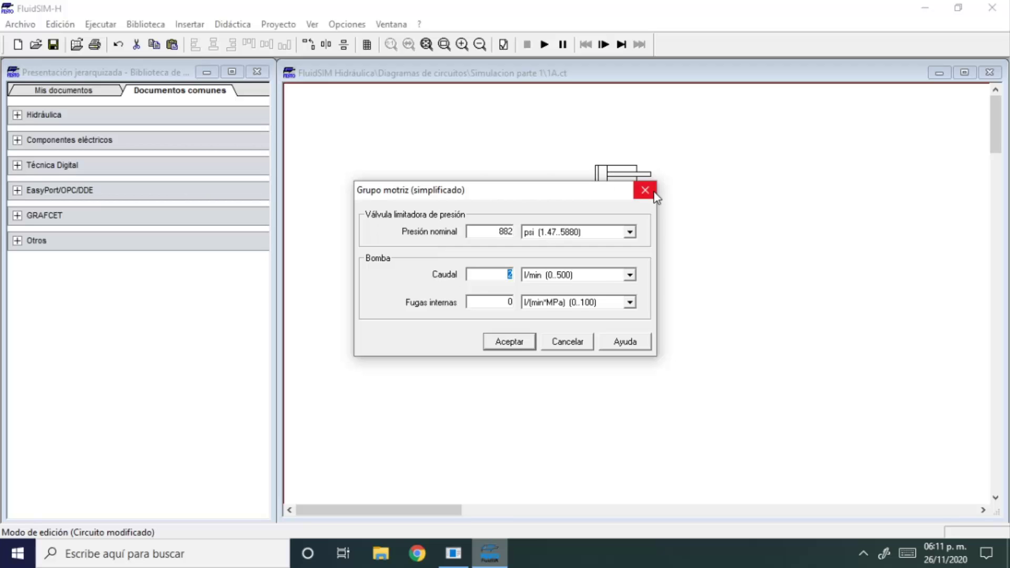
{"action": "left_click", "coordinate": [497, 272]}
{"action": "left_click", "coordinate": [645, 191]}
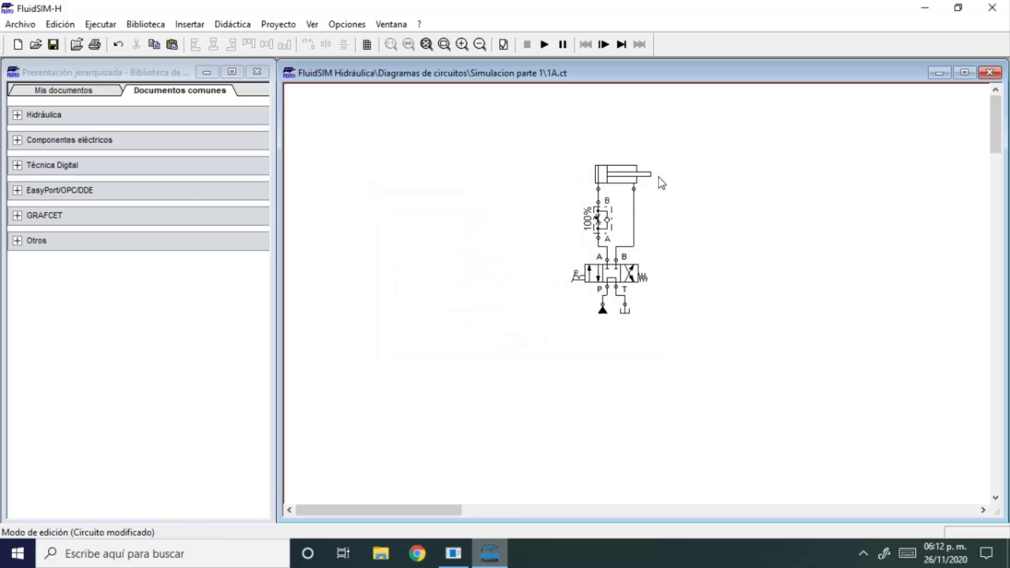
Run the simulation and shift the directional valve to crossed flow, centre, parallel flow and back to centre.
{"action": "left_click", "coordinate": [547, 53]}
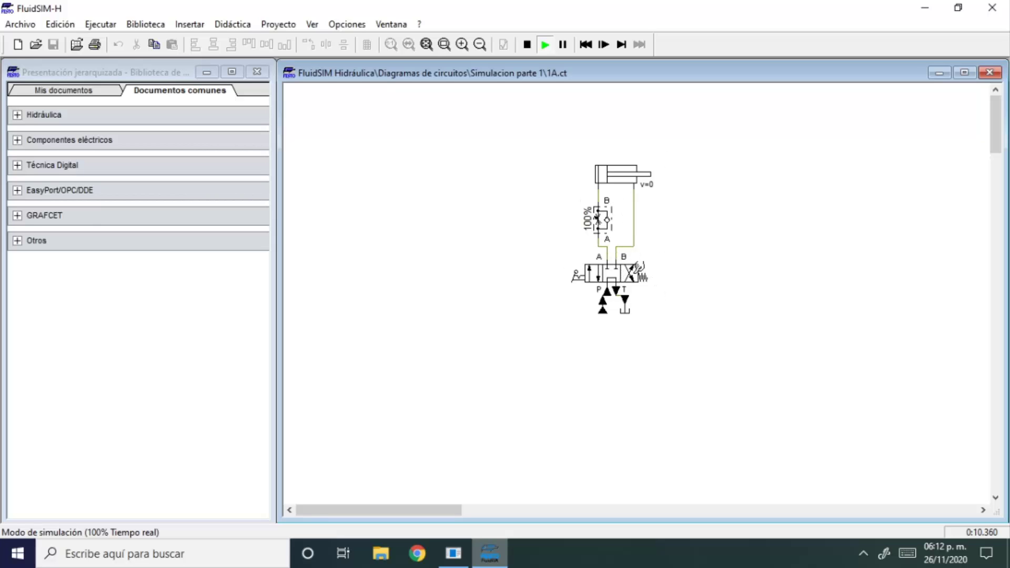
{"action": "left_click", "coordinate": [638, 266]}
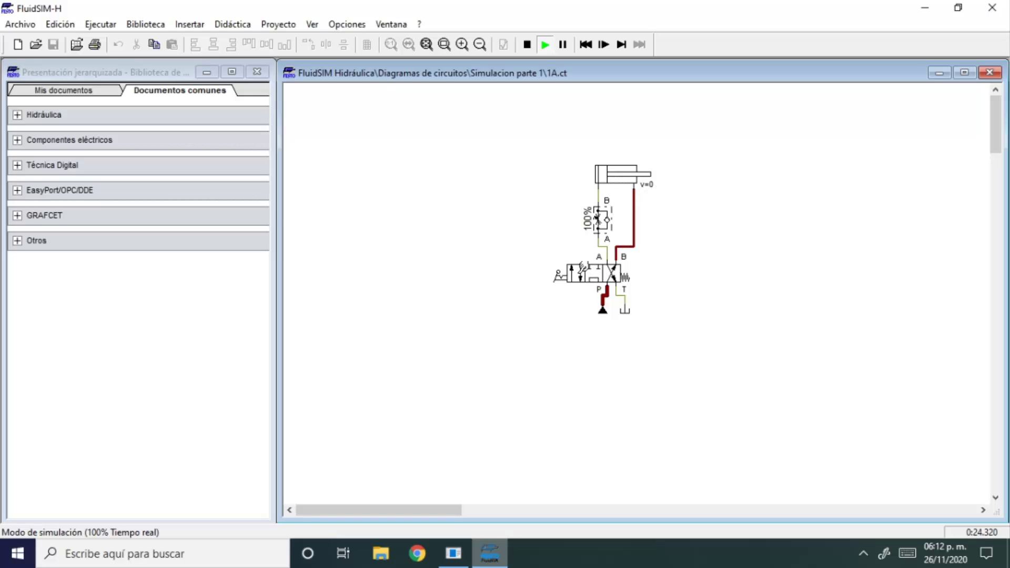
{"action": "left_click", "coordinate": [584, 269]}
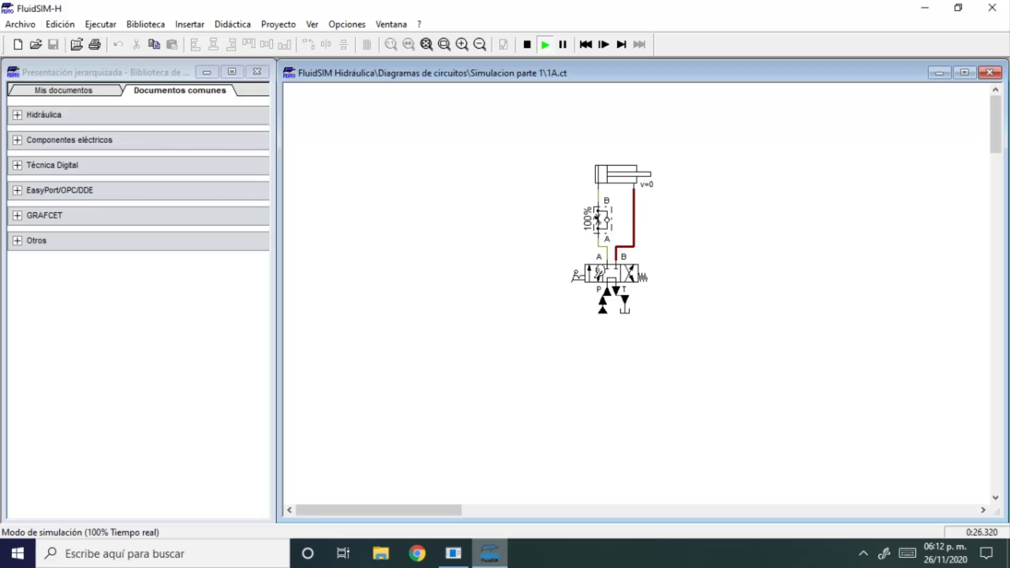
{"action": "left_click", "coordinate": [598, 270]}
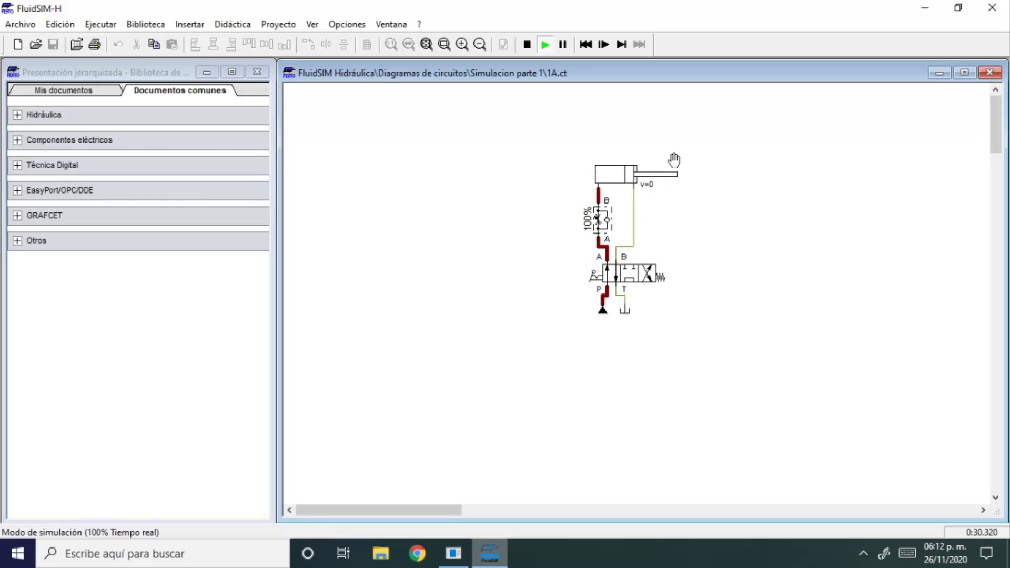
{"action": "left_click", "coordinate": [653, 270]}
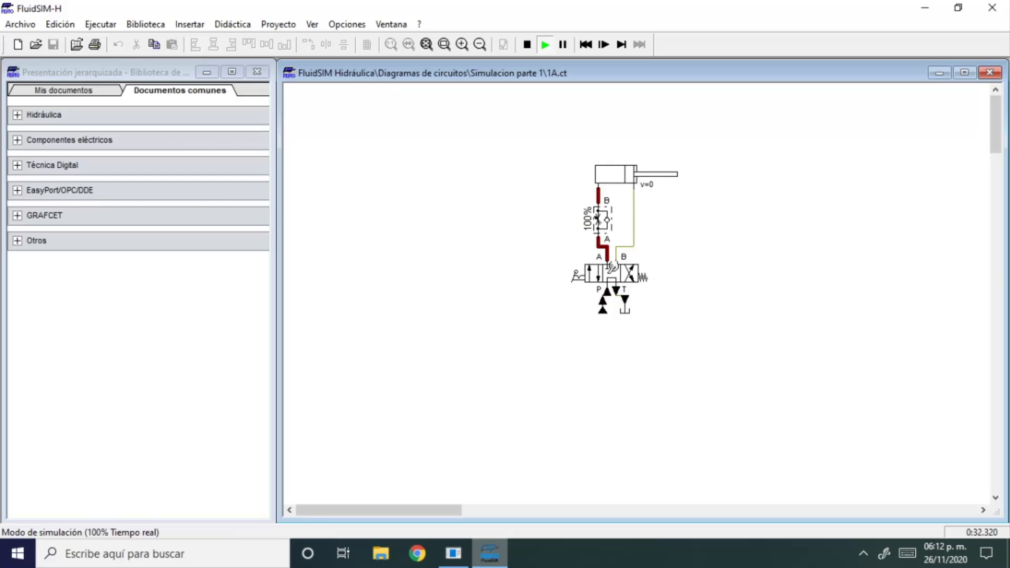
Shift the directional valve to parallel flow, centre, crossed flow and back to centre to cycle the cylinder at 100% throttle opening.
{"action": "left_click", "coordinate": [581, 272]}
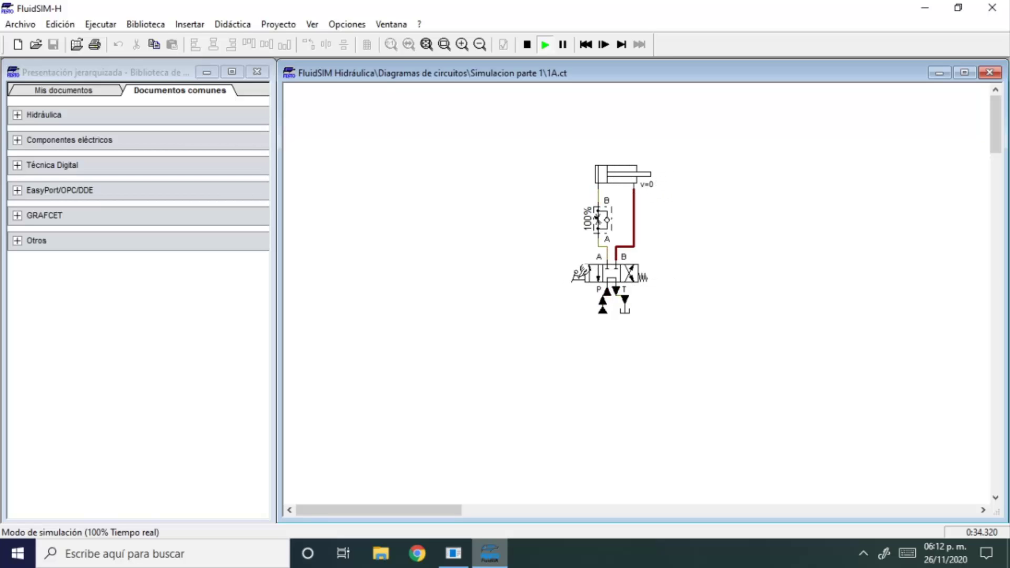
{"action": "left_click", "coordinate": [594, 273]}
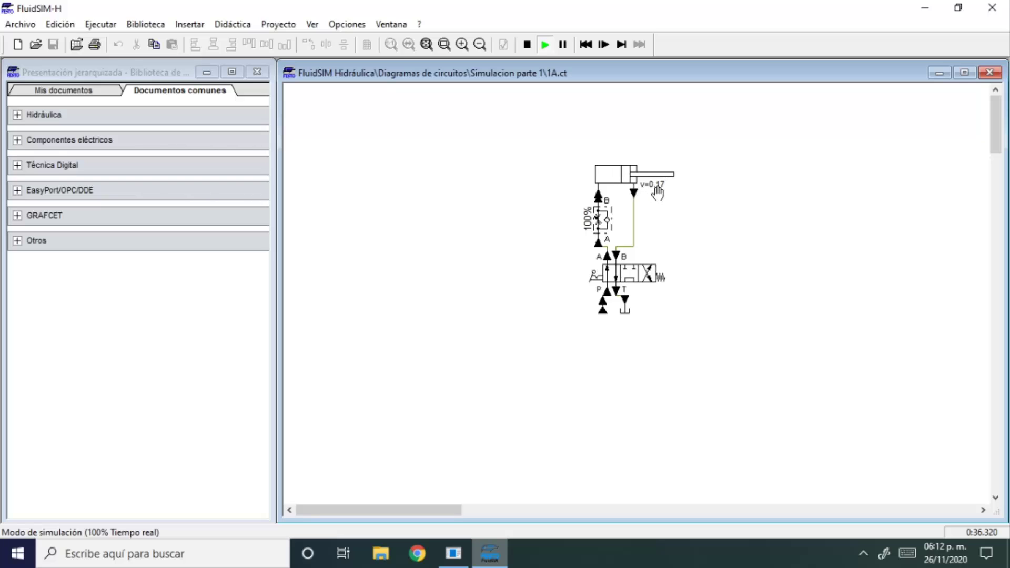
{"action": "left_click", "coordinate": [650, 272]}
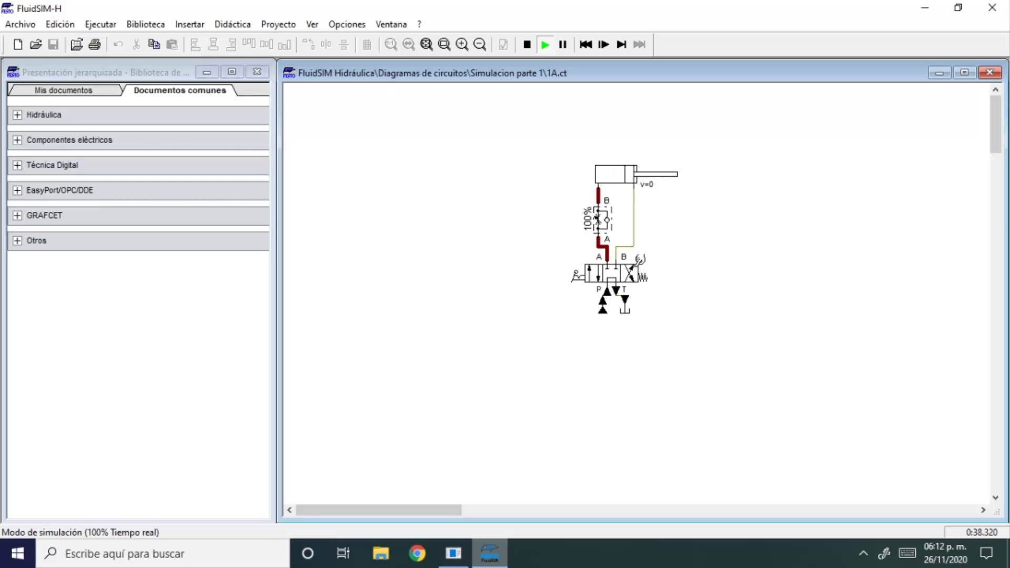
{"action": "left_click", "coordinate": [616, 269]}
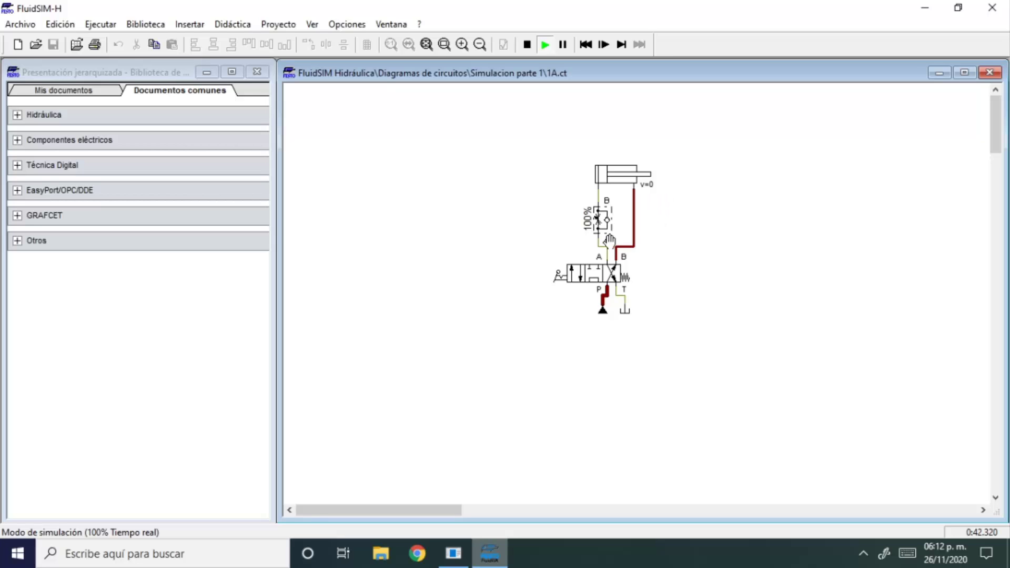
{"action": "left_click", "coordinate": [580, 269]}
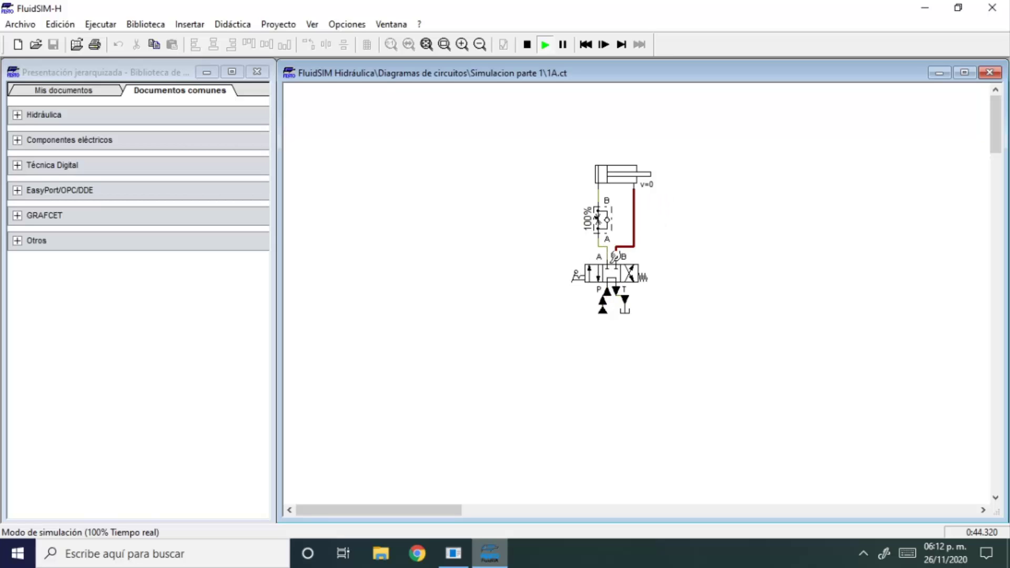
Set the throttle check valve's opening degree to 10%, and shift the directional valve to parallel flow and back to centre.
{"action": "left_click", "coordinate": [600, 217]}
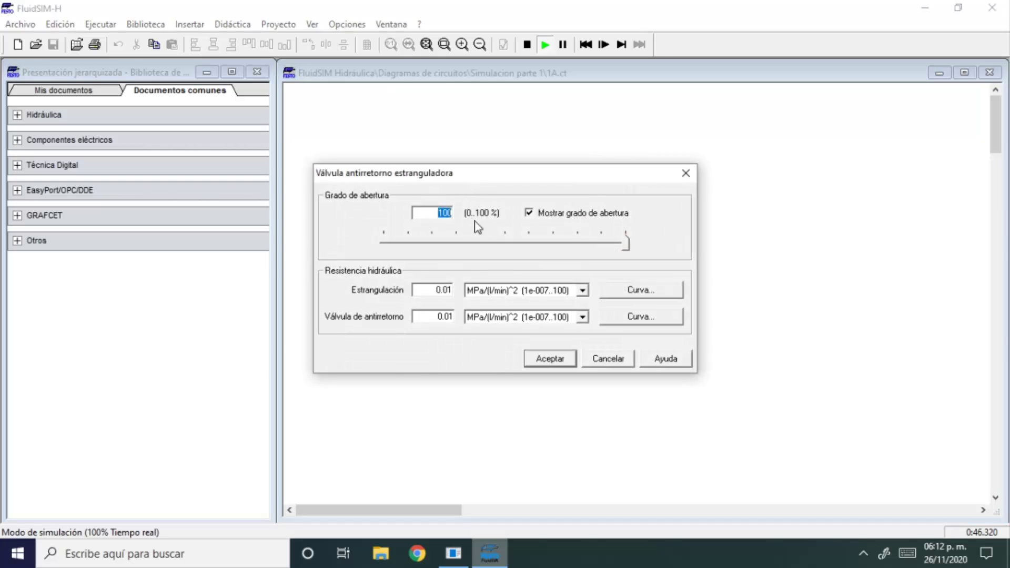
{"action": "type", "text": "1"}
{"action": "key", "text": "Return"}
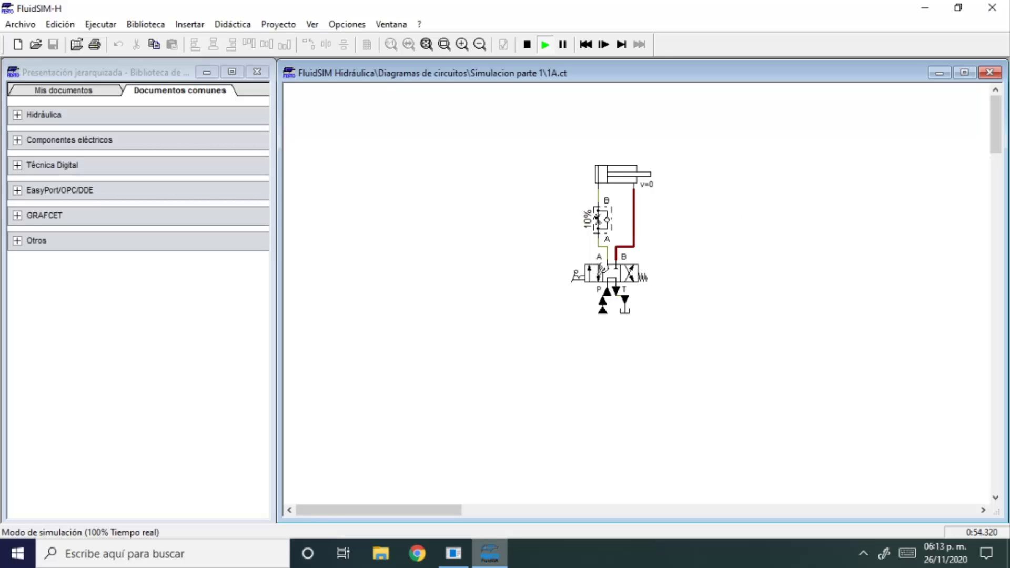
{"action": "left_click", "coordinate": [600, 271]}
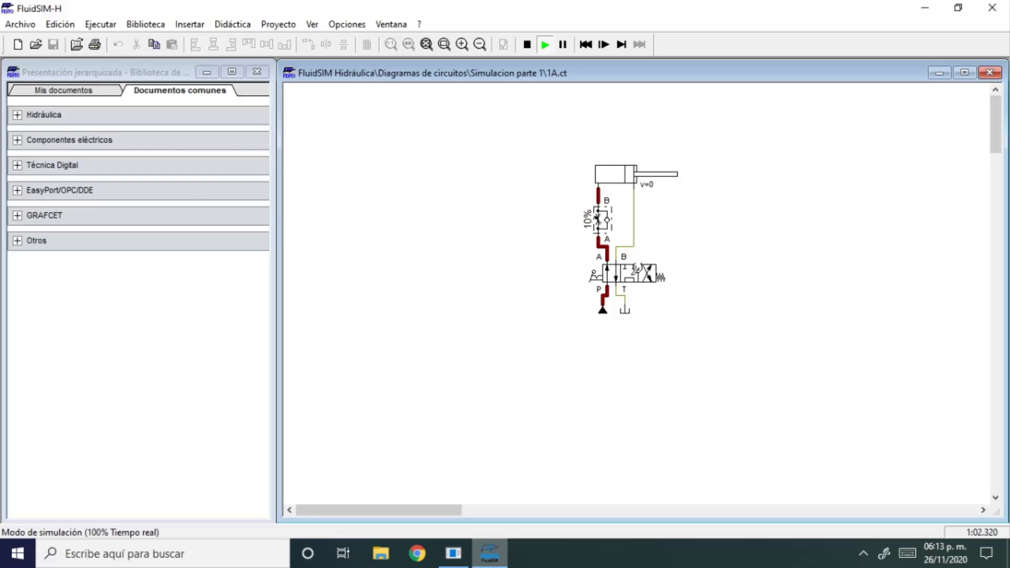
{"action": "left_click", "coordinate": [665, 262]}
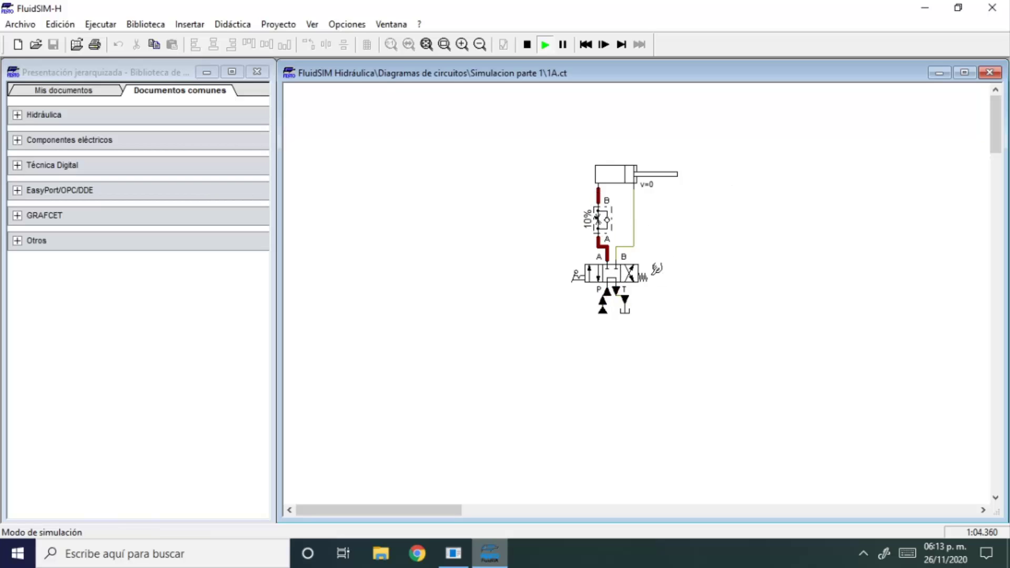
Set the throttle check valve's opening degree to 1% and extend the cylinder with the directional valve in parallel flow.
{"action": "double_click", "coordinate": [601, 221]}
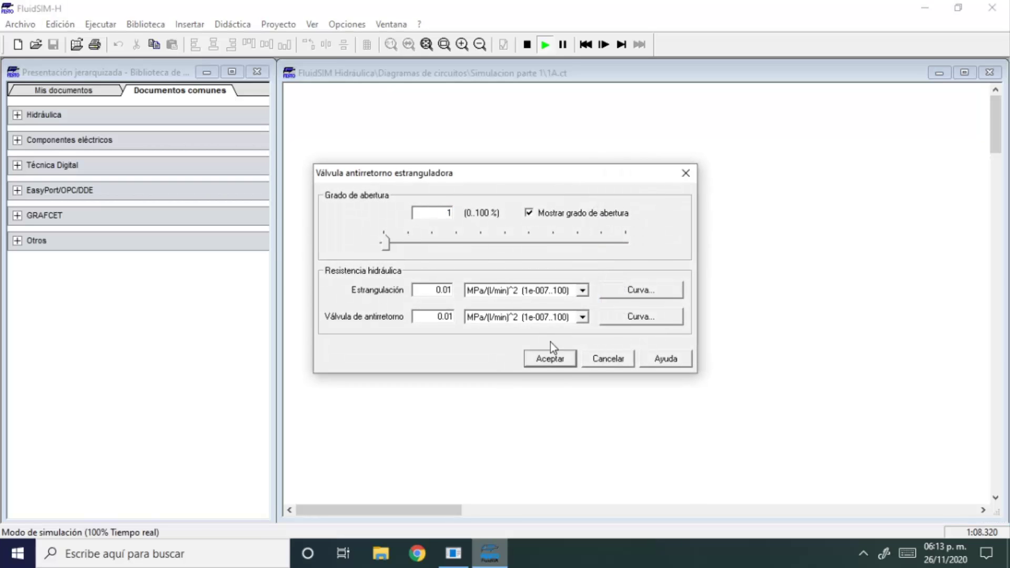
{"action": "left_click", "coordinate": [558, 360]}
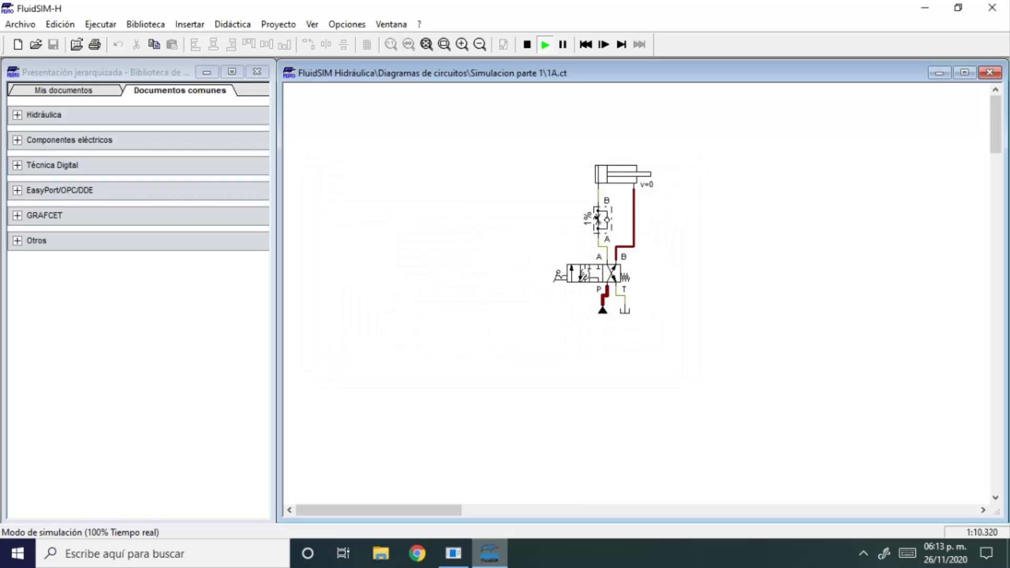
{"action": "left_click", "coordinate": [584, 275]}
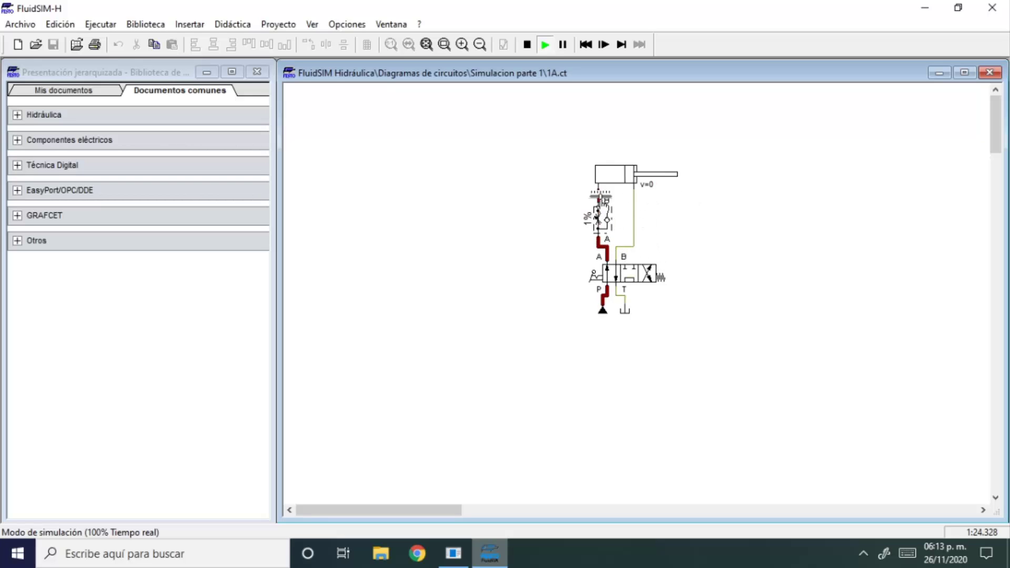
Retract the cylinder with crossed flow, return the directional valve to centre and stop the simulation.
{"action": "left_click", "coordinate": [653, 273]}
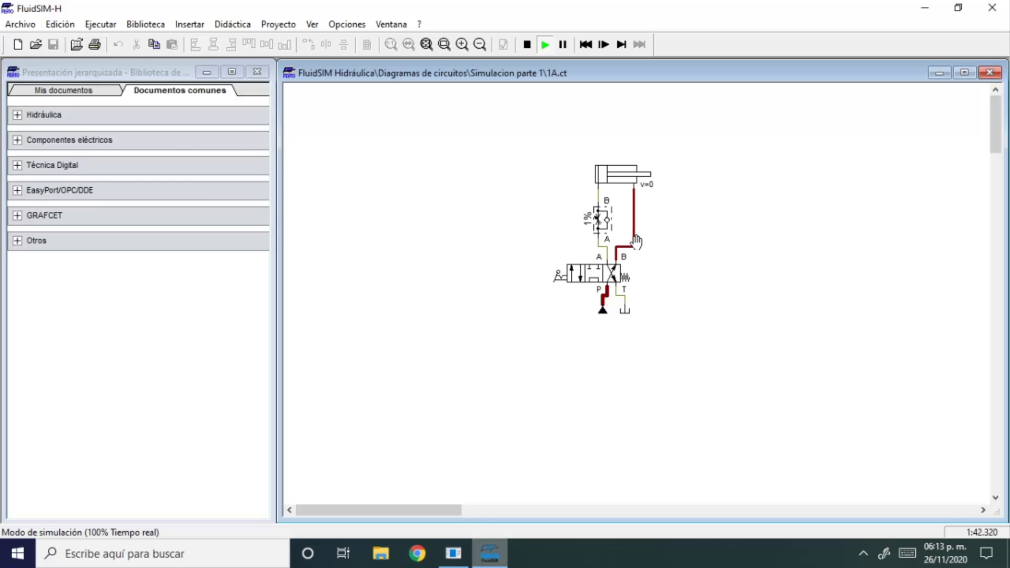
{"action": "left_click", "coordinate": [596, 265]}
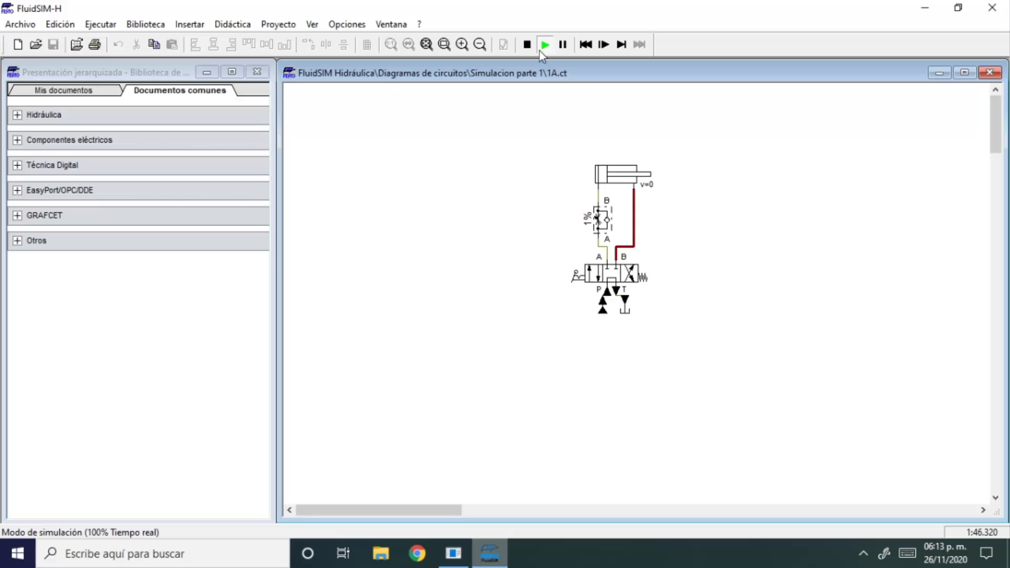
{"action": "left_click", "coordinate": [528, 45]}
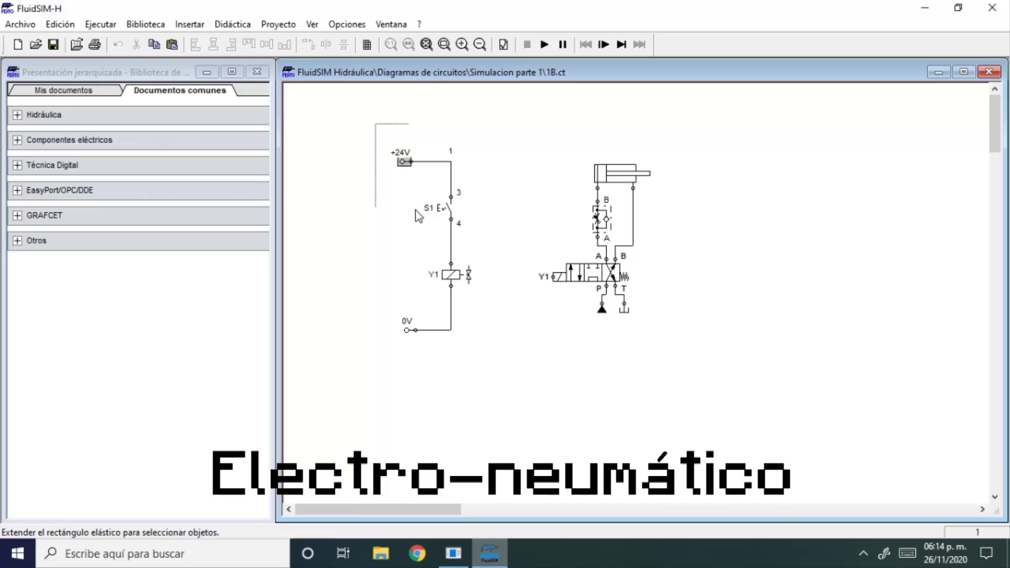
Examine the +24V and 0V terminals, pushbutton S1, solenoid Y1 and the solenoid-operated directional valve in circuit 1B.
{"action": "left_click_drag", "start_coordinate": [387, 291], "coordinate": [432, 356]}
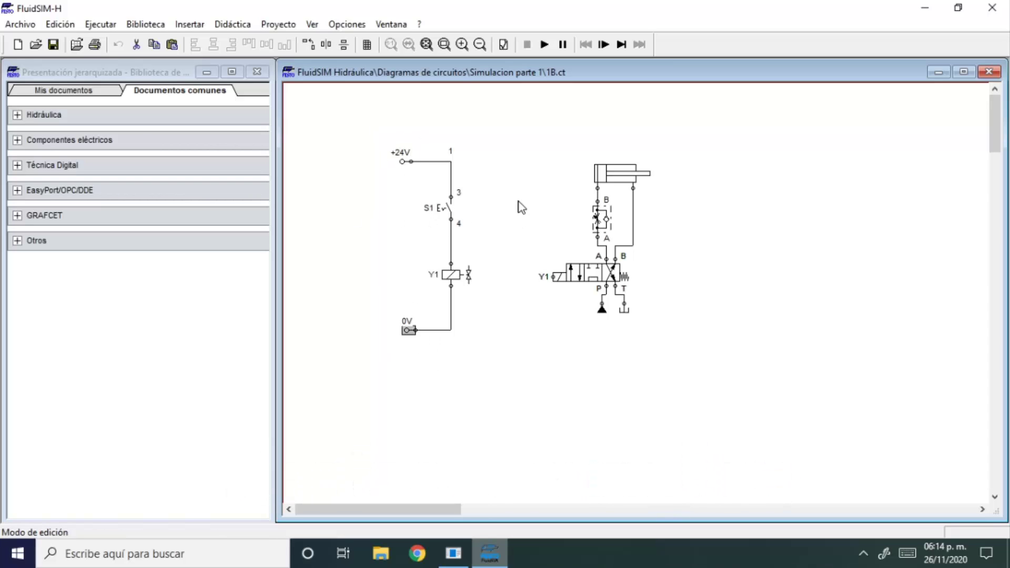
{"action": "left_click_drag", "start_coordinate": [491, 191], "coordinate": [378, 254]}
{"action": "left_click_drag", "start_coordinate": [510, 251], "coordinate": [406, 294]}
{"action": "left_click", "coordinate": [508, 320]}
{"action": "left_click", "coordinate": [564, 277]}
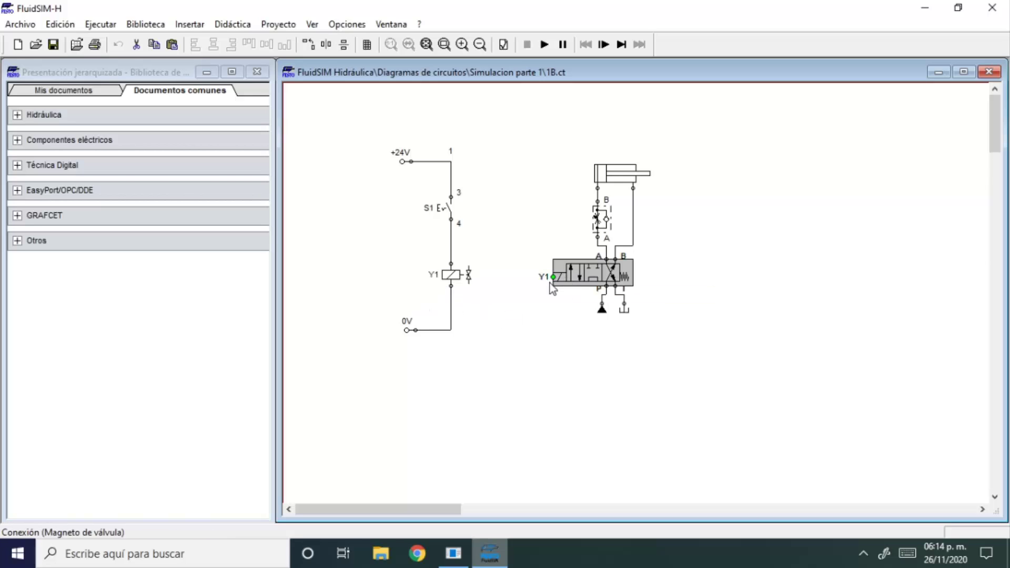
{"action": "left_click", "coordinate": [650, 270]}
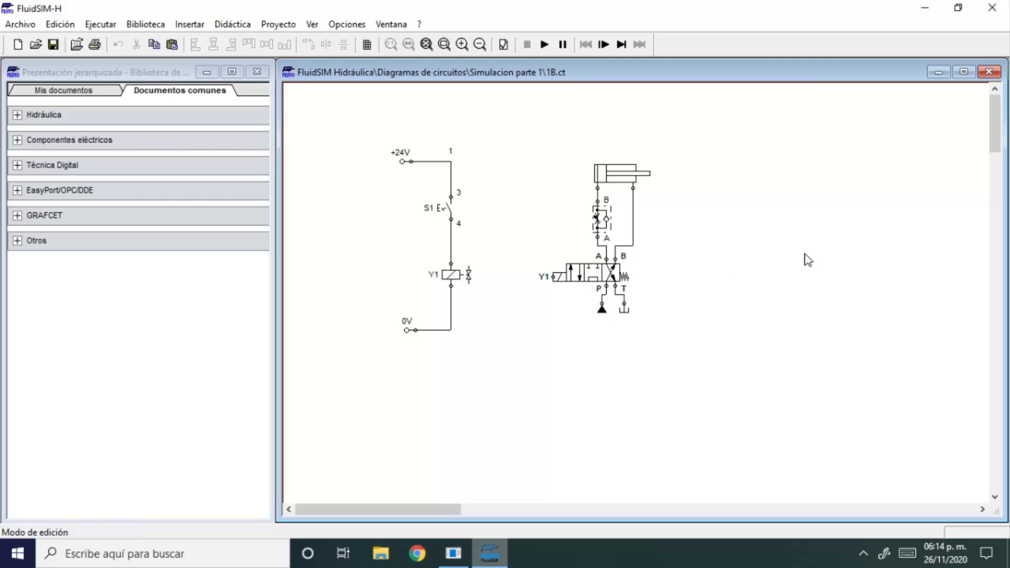
Turn on the opening-degree display (Mostrar grado de abertura) for circuit 1B's throttle check valve.
{"action": "double_click", "coordinate": [600, 218]}
{"action": "left_click", "coordinate": [606, 216]}
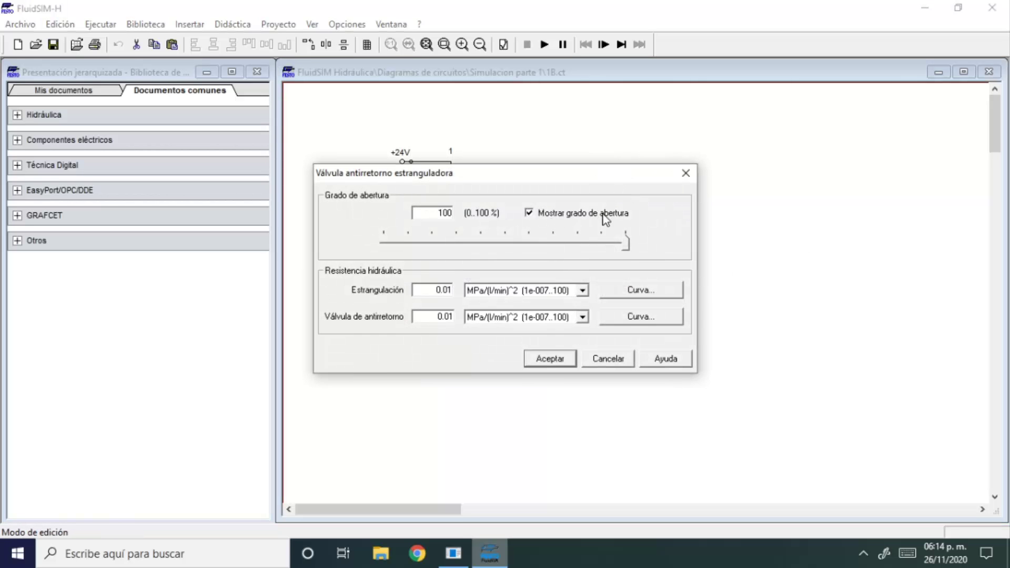
{"action": "left_click", "coordinate": [556, 359]}
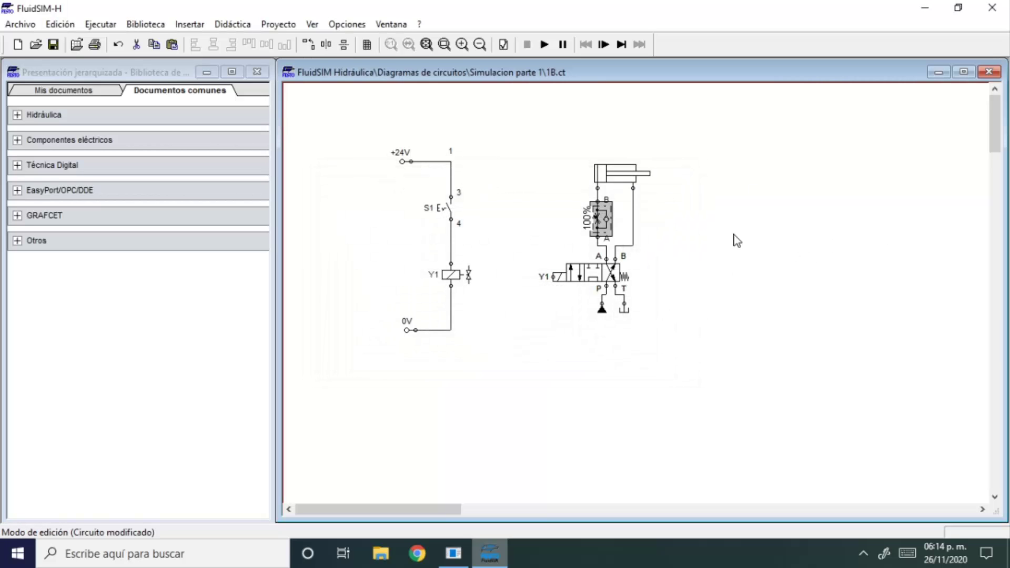
Turn on the velocity display (Velocidad [m/s]) in the parameters of circuit 1B's cylinder.
{"action": "double_click", "coordinate": [615, 168]}
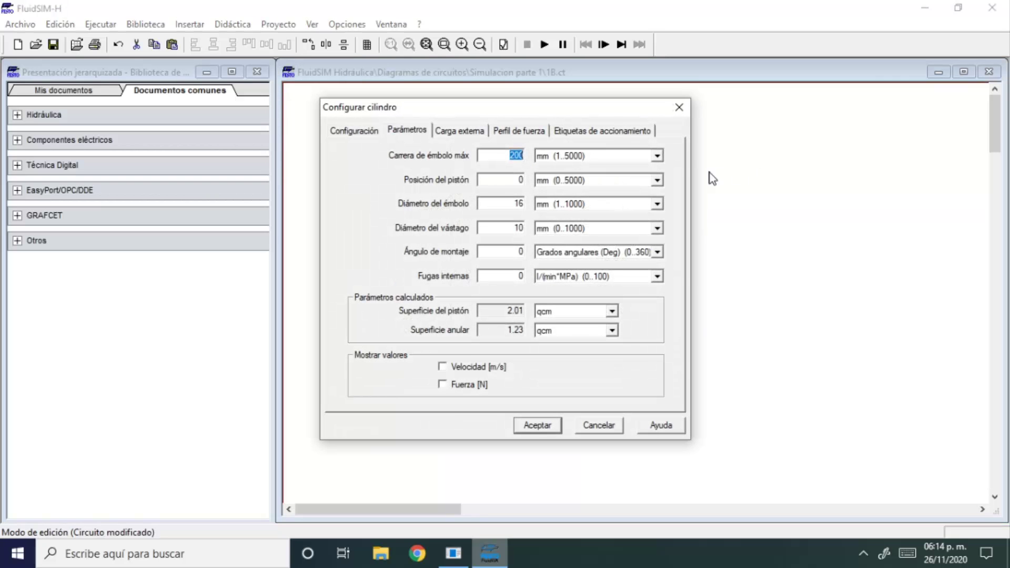
{"action": "left_click", "coordinate": [475, 369]}
{"action": "left_click", "coordinate": [537, 424]}
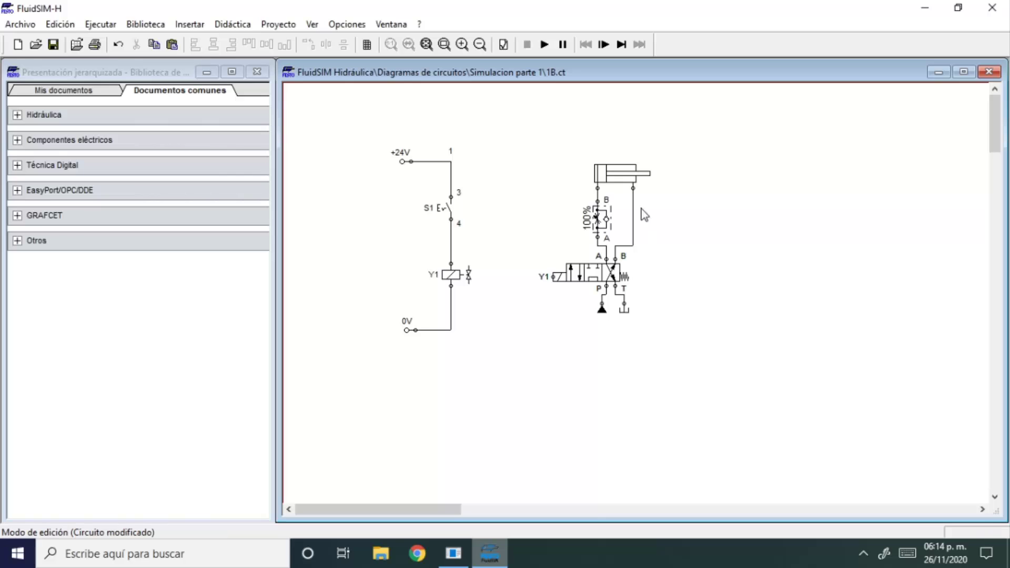
Run the simulation of circuit 1B, and actuate and release pushbutton S1 to extend and retract the cylinder.
{"action": "left_click", "coordinate": [453, 210]}
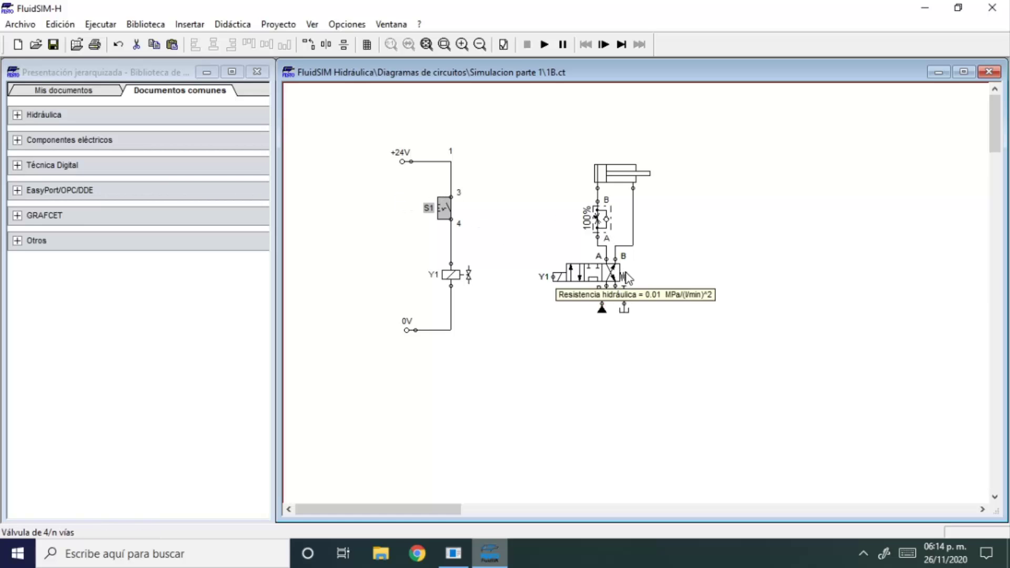
{"action": "left_click", "coordinate": [568, 269]}
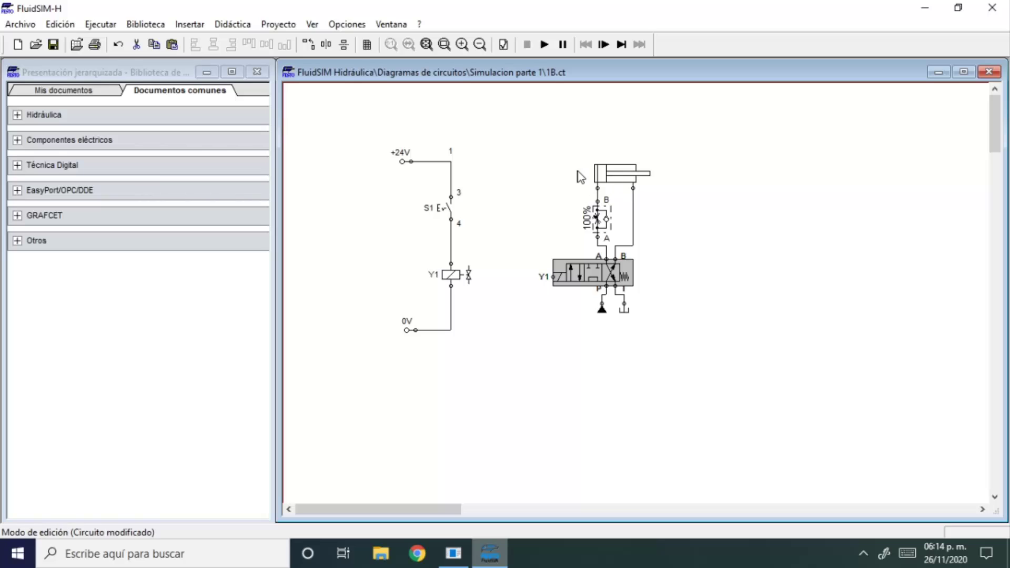
{"action": "left_click", "coordinate": [548, 49]}
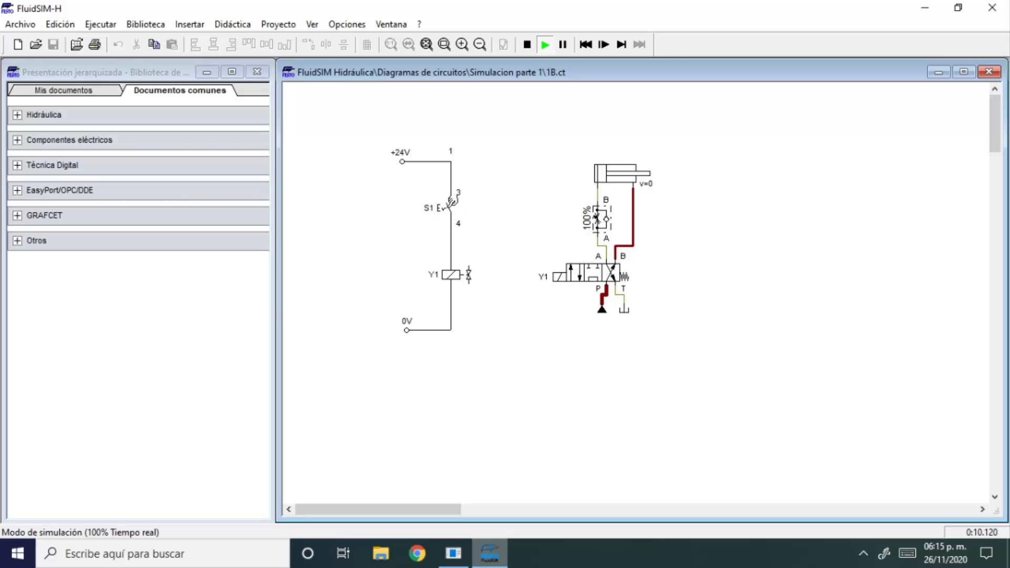
{"action": "left_click", "coordinate": [451, 201]}
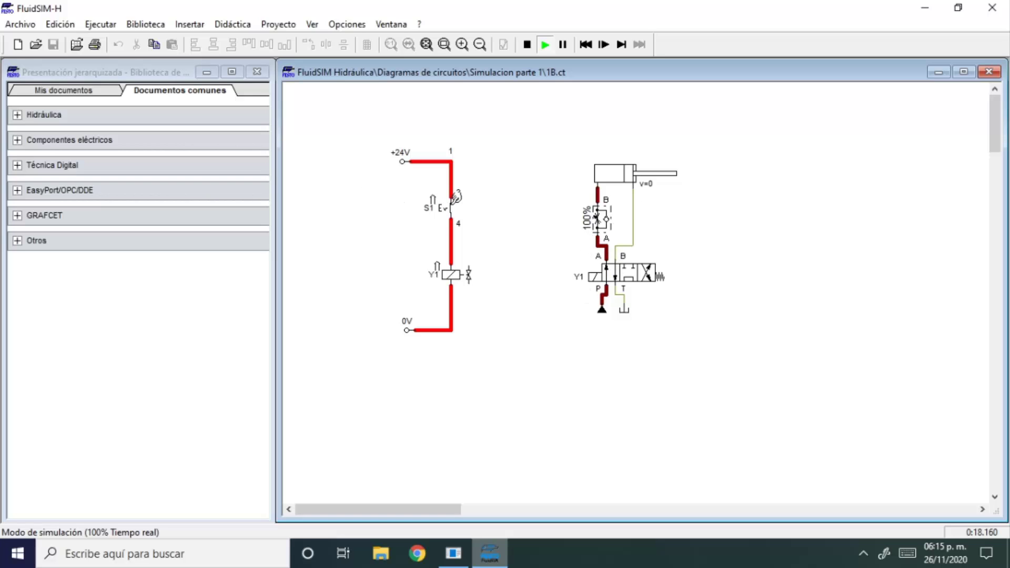
{"action": "left_click", "coordinate": [456, 196]}
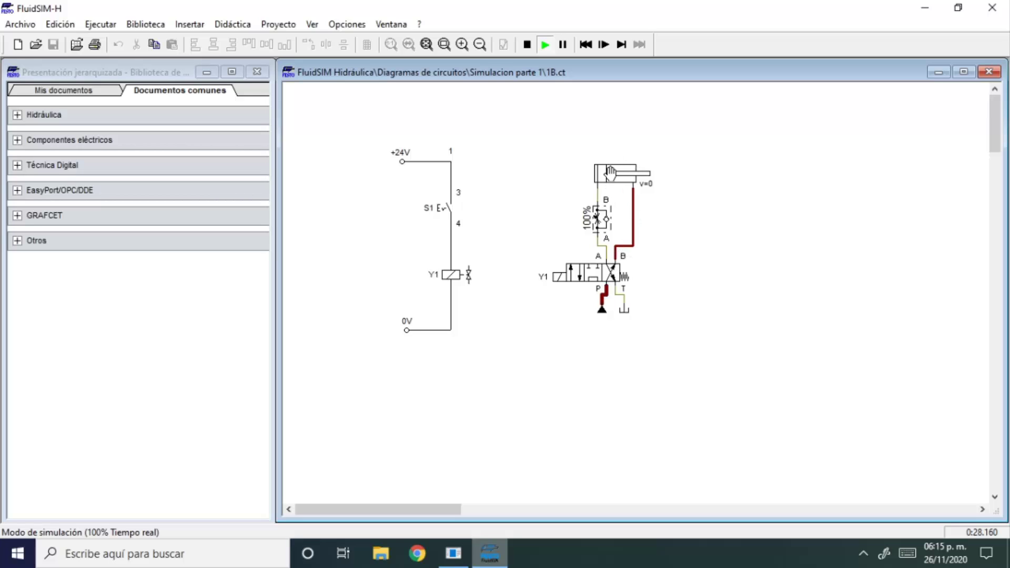
Set the opening degree of circuit 1B's throttle check valve to 5%.
{"action": "left_click", "coordinate": [600, 218]}
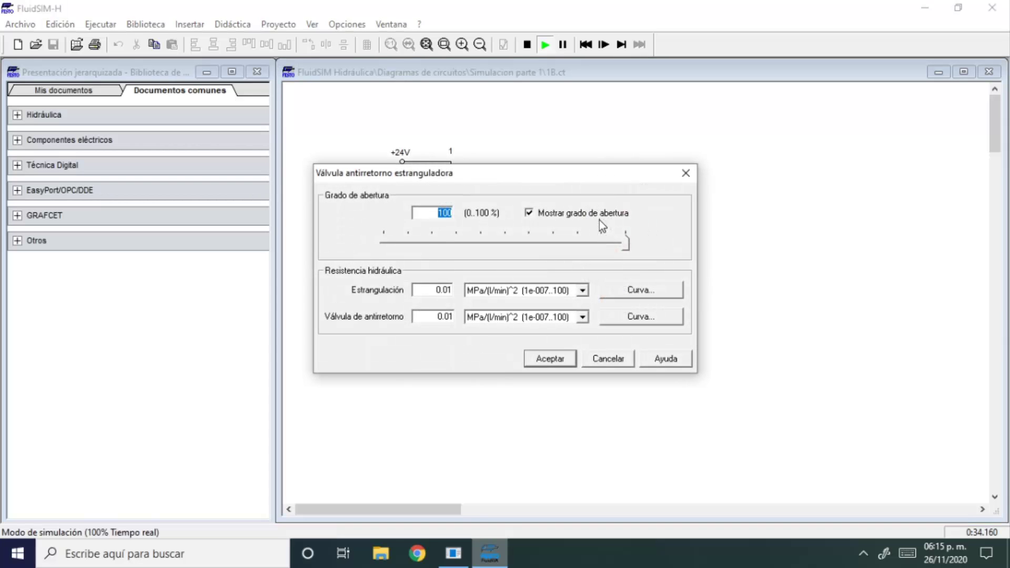
{"action": "type", "text": "5"}
{"action": "key", "text": "Return"}
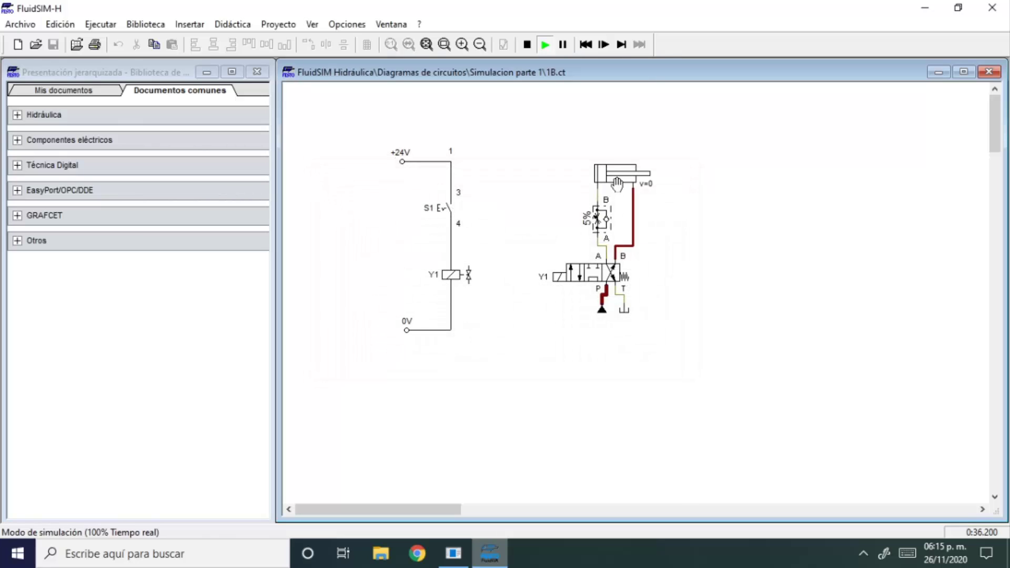
Actuate and release pushbutton S1 to cycle the cylinder at 5% opening, and stop the simulation.
{"action": "left_click", "coordinate": [448, 208]}
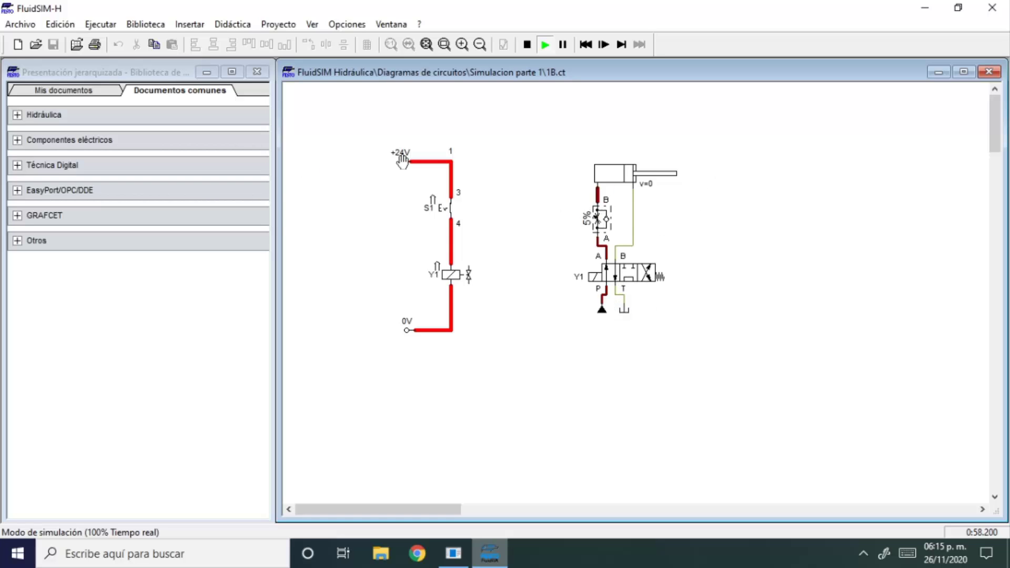
{"action": "left_click", "coordinate": [456, 196]}
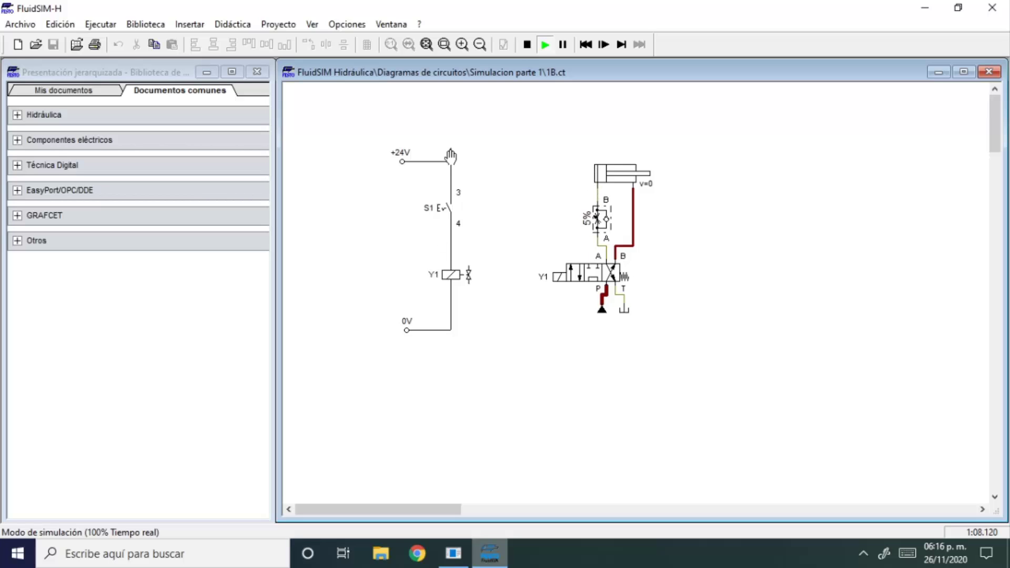
{"action": "left_click", "coordinate": [527, 44]}
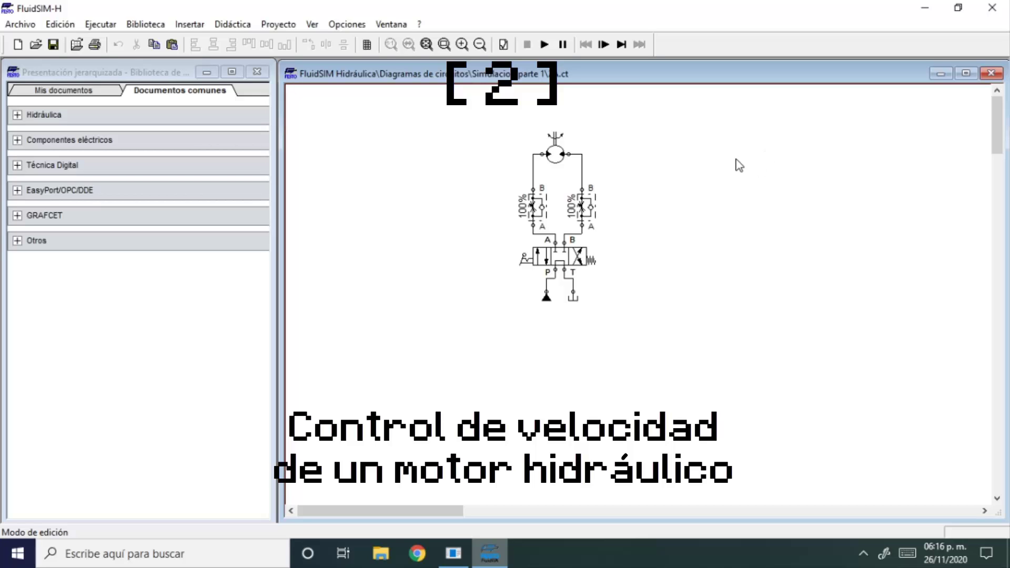
Examine the hydraulic motor and its two throttle check valves in circuit 2A.
{"action": "left_click_drag", "start_coordinate": [609, 124], "coordinate": [529, 175]}
{"action": "left_click", "coordinate": [706, 145]}
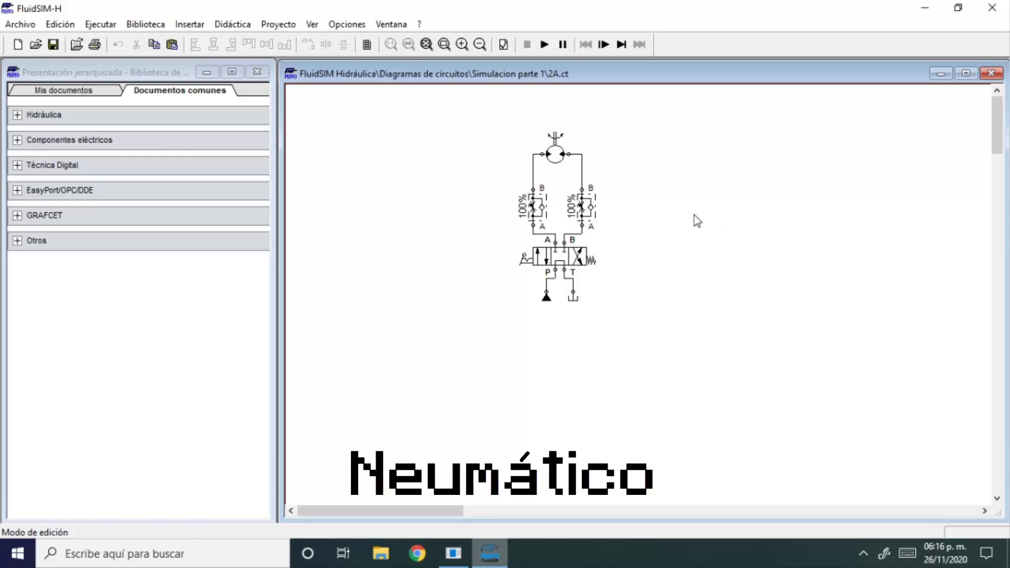
{"action": "left_click_drag", "start_coordinate": [672, 181], "coordinate": [499, 232]}
{"action": "left_click", "coordinate": [780, 207]}
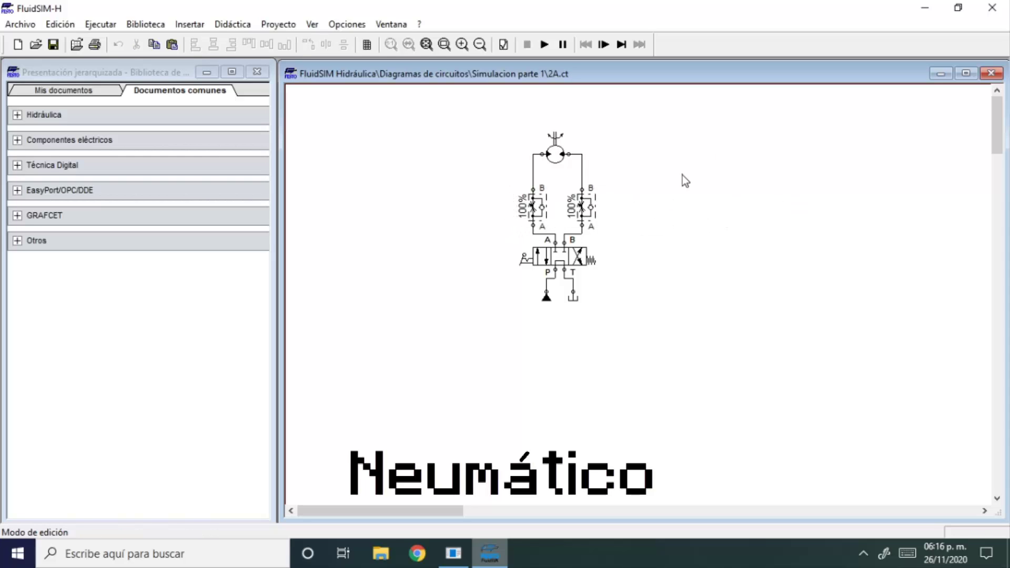
{"action": "left_click_drag", "start_coordinate": [682, 176], "coordinate": [499, 227]}
{"action": "left_click", "coordinate": [699, 198]}
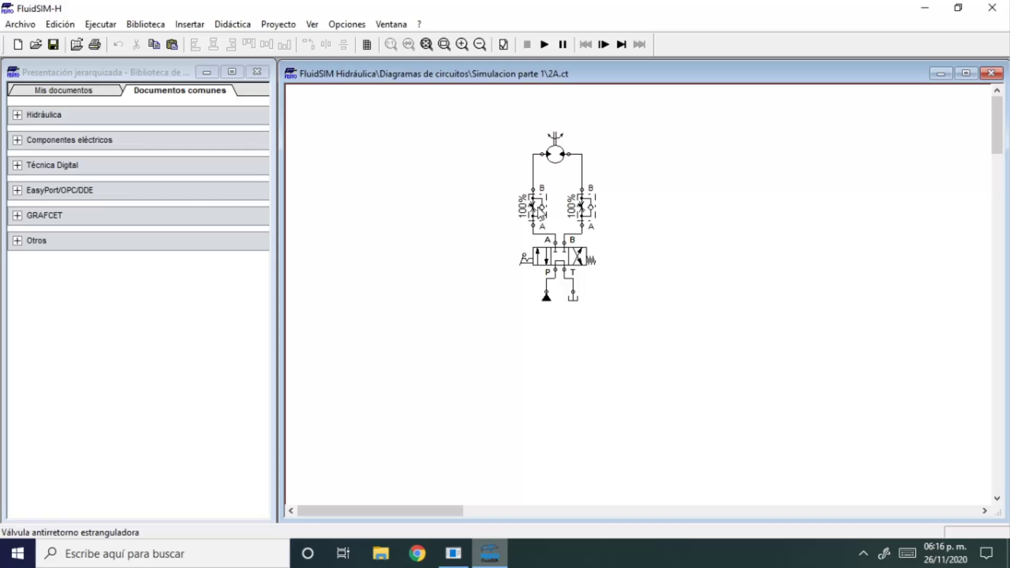
Examine the port A throttle check valve's settings, the lever-operated directional valve and the hydraulic motor in circuit 2A.
{"action": "double_click", "coordinate": [541, 214]}
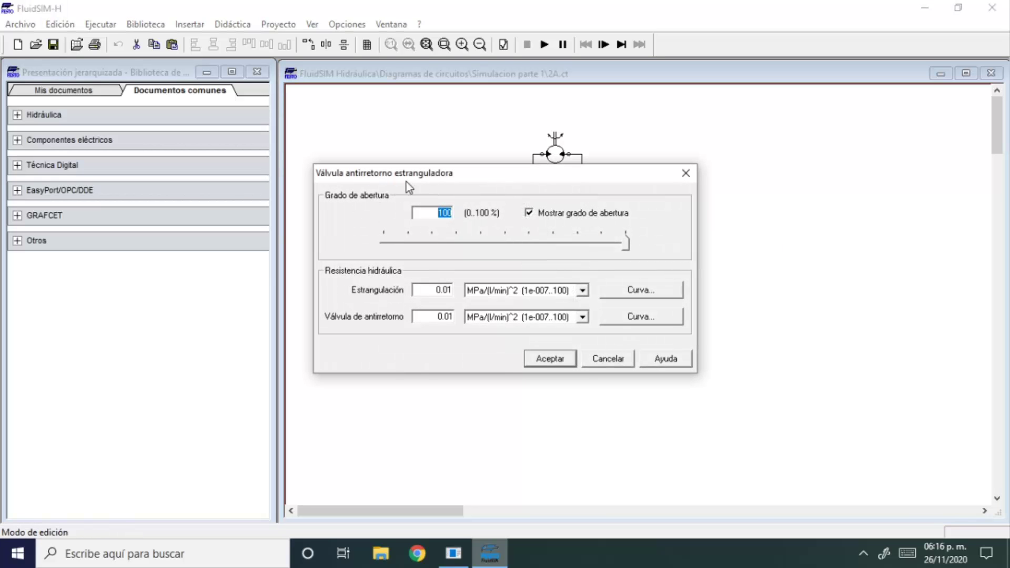
{"action": "left_click", "coordinate": [687, 173]}
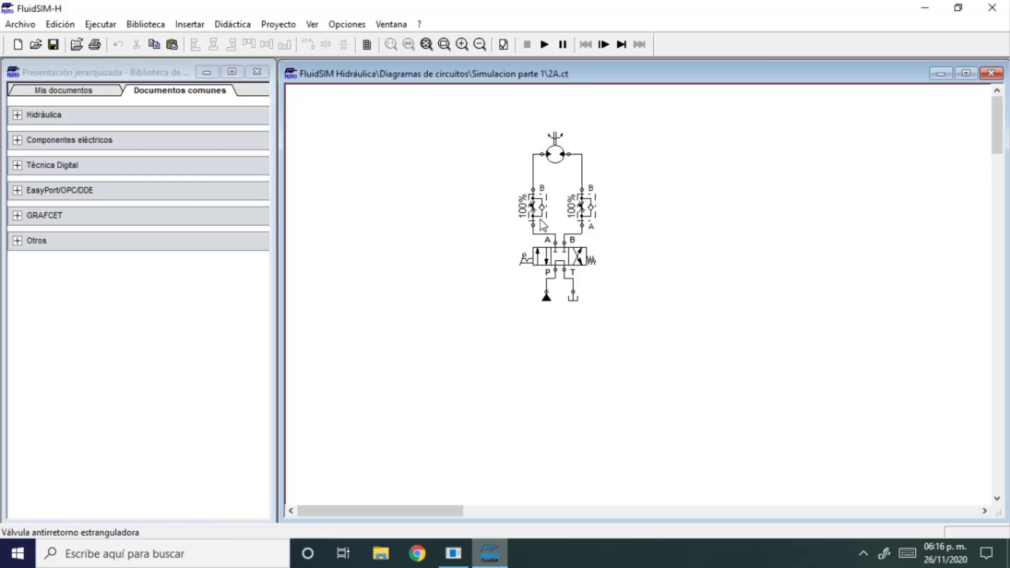
{"action": "left_click", "coordinate": [565, 271]}
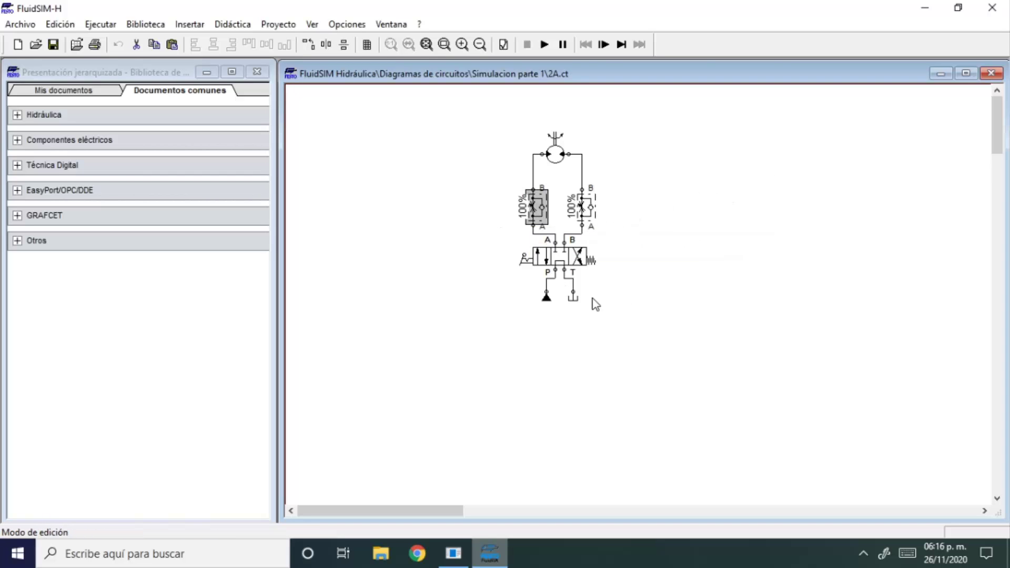
{"action": "left_click_drag", "start_coordinate": [664, 334], "coordinate": [437, 242]}
{"action": "left_click", "coordinate": [808, 287]}
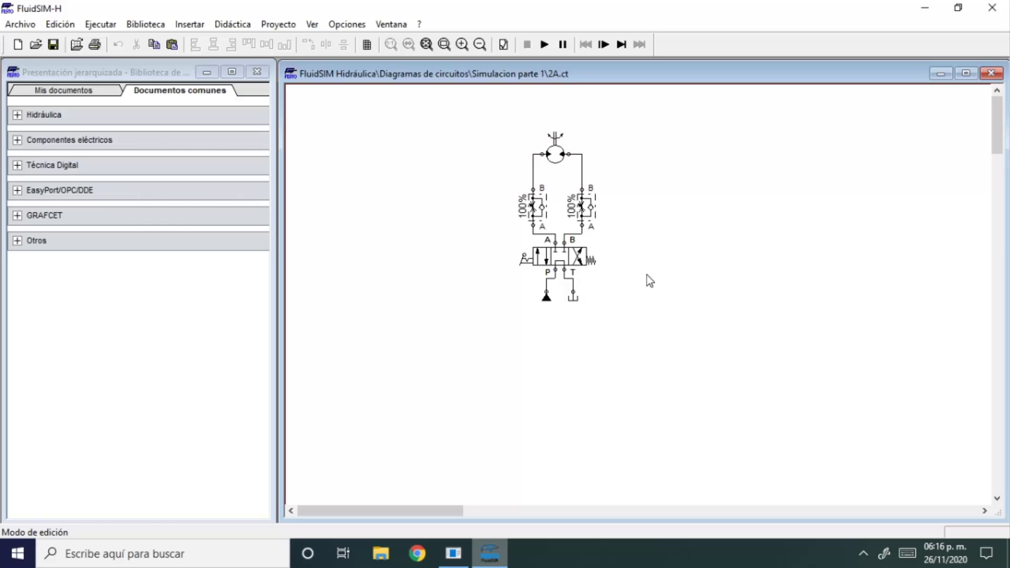
{"action": "left_click_drag", "start_coordinate": [647, 276], "coordinate": [510, 243]}
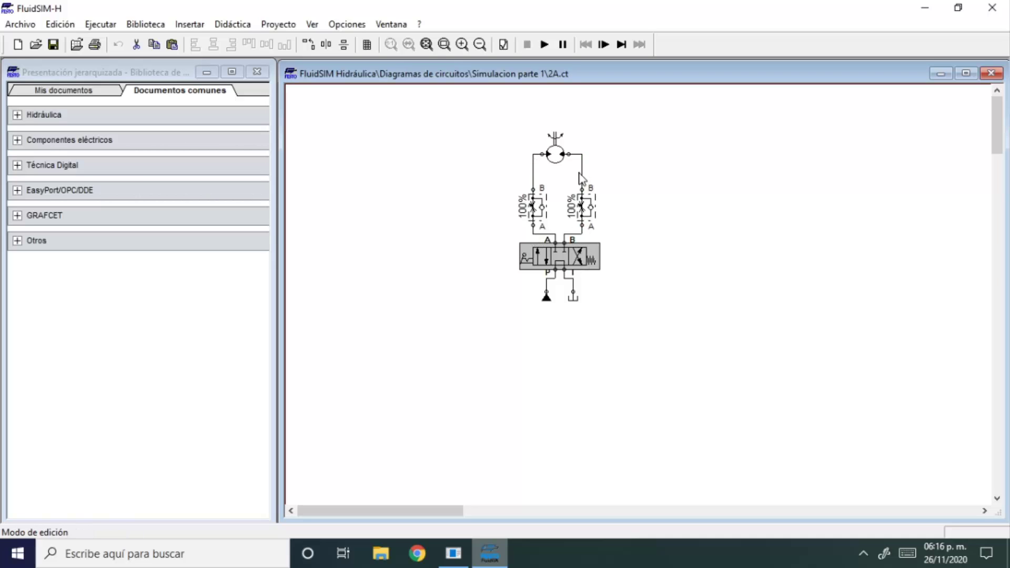
{"action": "left_click", "coordinate": [562, 157]}
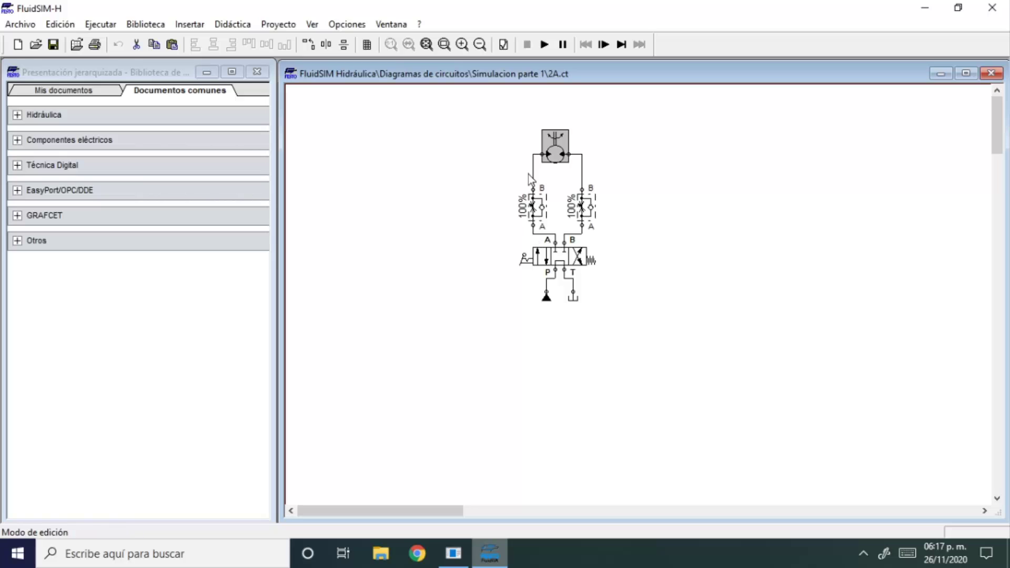
{"action": "left_click_drag", "start_coordinate": [526, 103], "coordinate": [599, 143]}
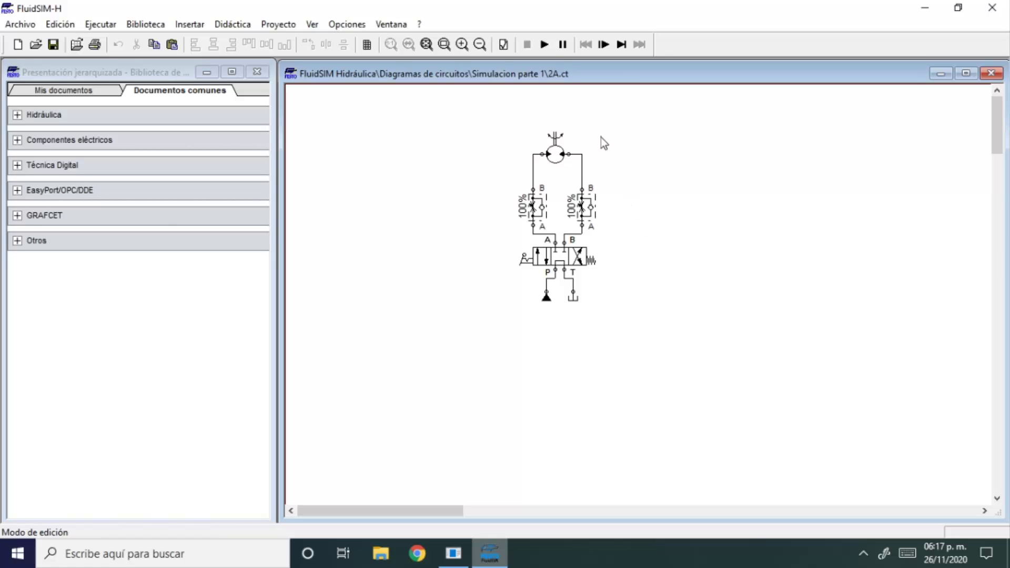
Run the simulation of circuit 2A and shift the directional valve to each end position, returning it to centre, to rotate the motor both ways.
{"action": "left_click", "coordinate": [546, 46]}
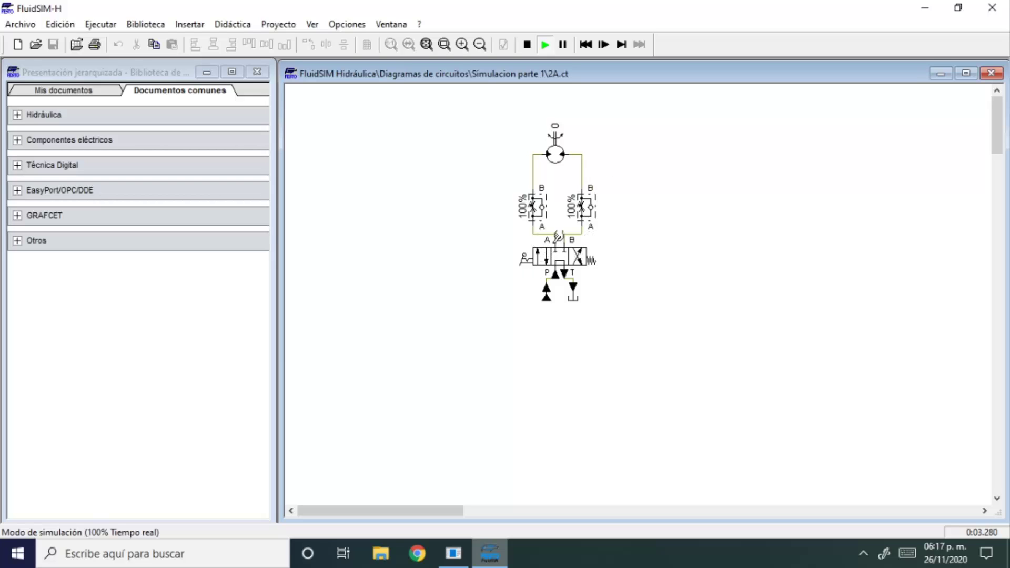
{"action": "left_click", "coordinate": [557, 244]}
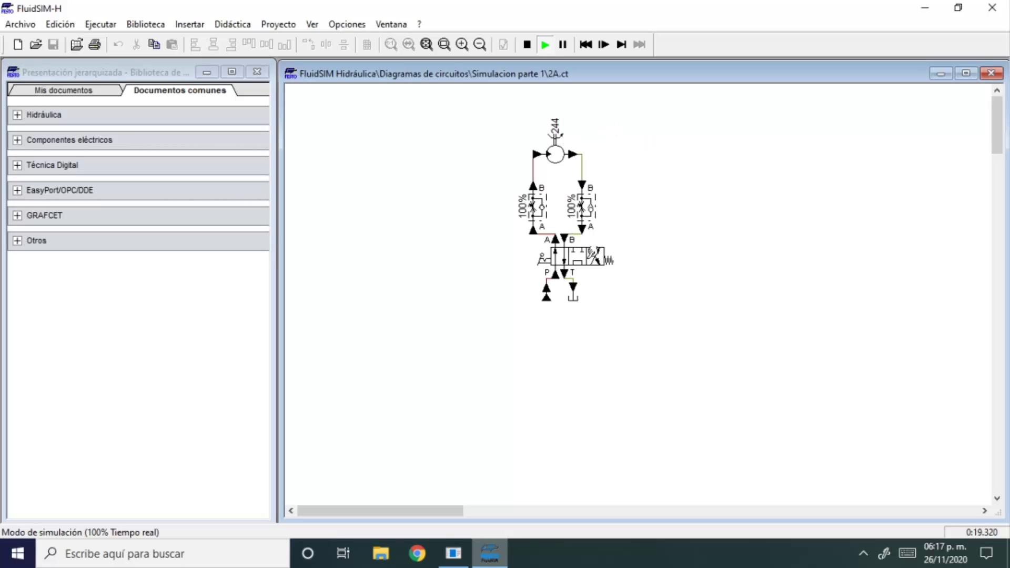
{"action": "left_click_drag", "start_coordinate": [598, 255], "coordinate": [599, 251]}
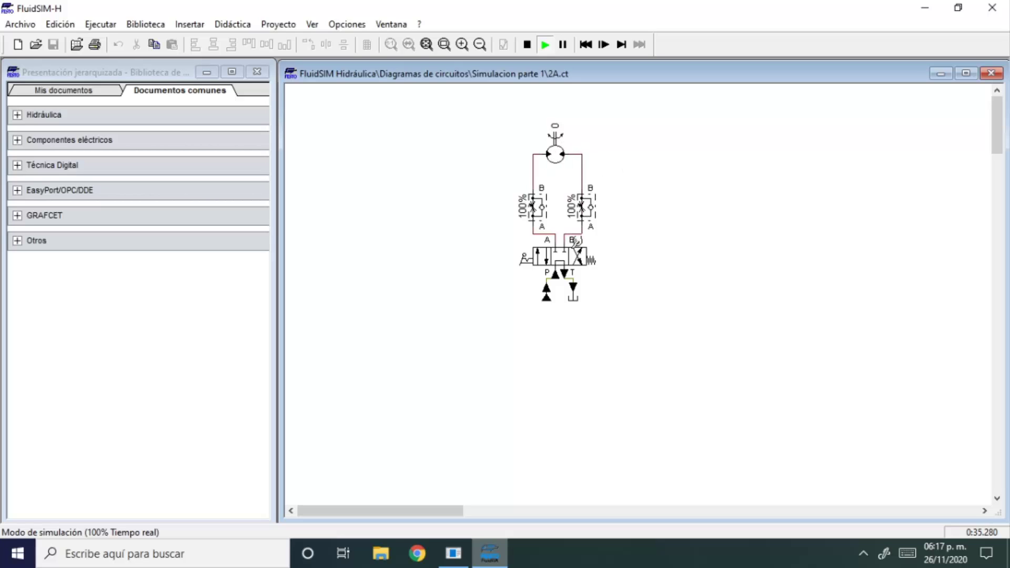
{"action": "left_click", "coordinate": [577, 242]}
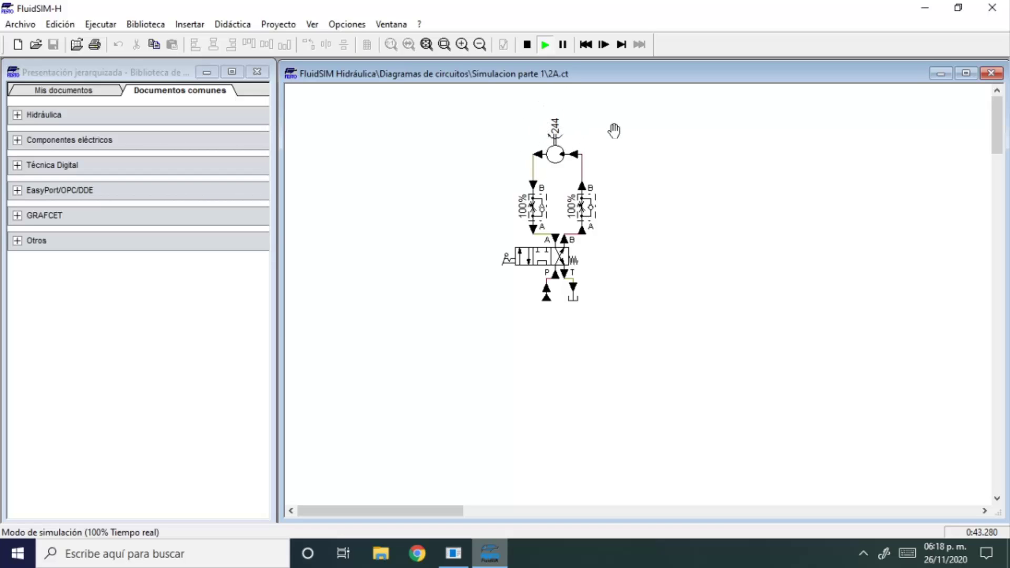
{"action": "left_click", "coordinate": [509, 257]}
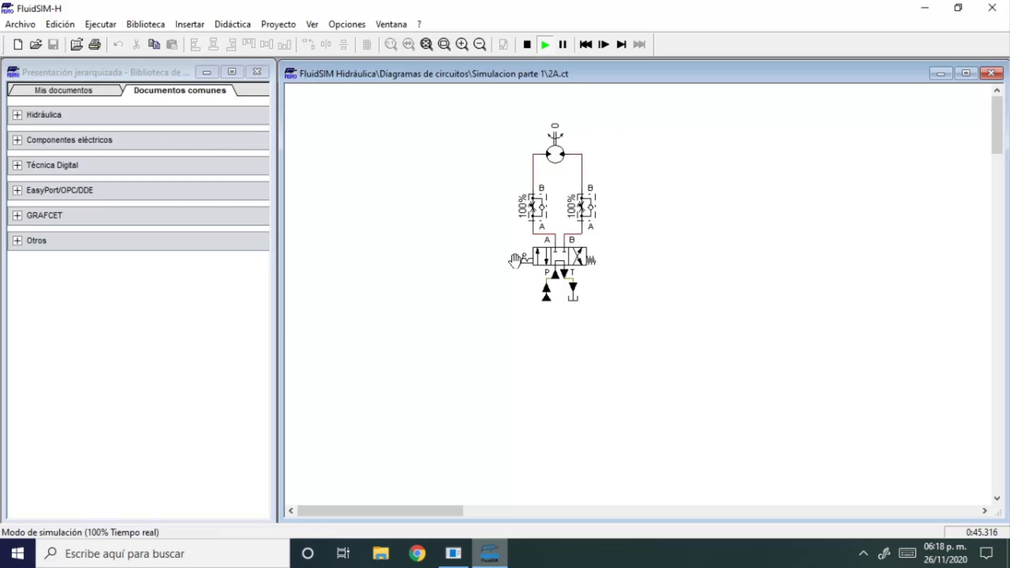
Set the throttle check valve openings to 20% on the port A line and 10% on the port B line.
{"action": "left_click", "coordinate": [536, 225]}
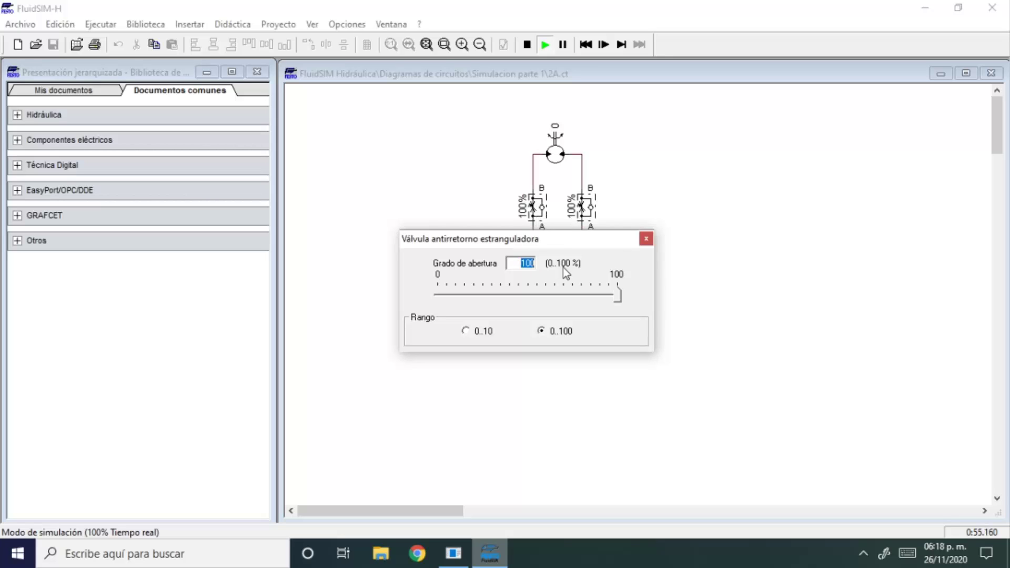
{"action": "type", "text": "20"}
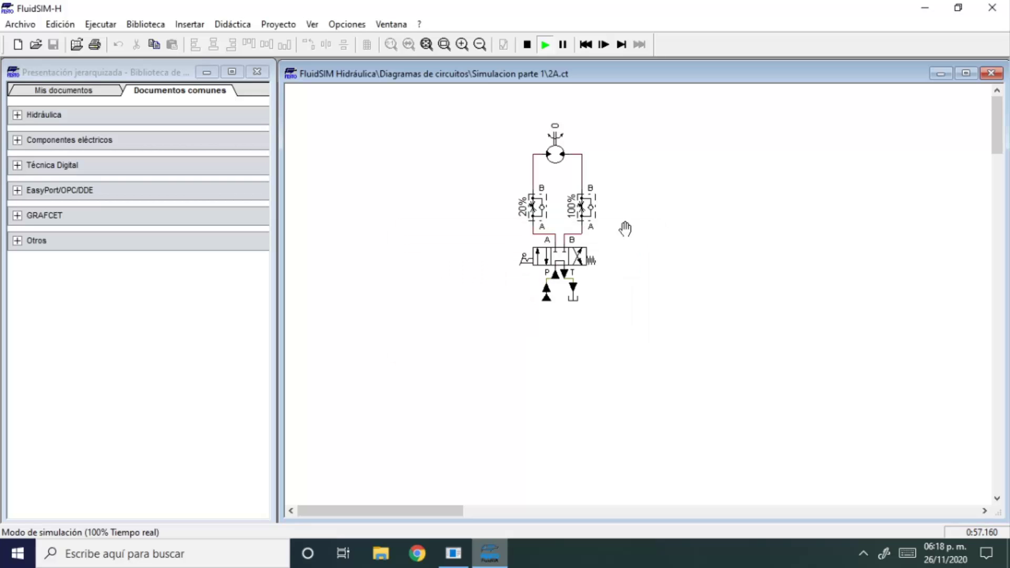
{"action": "double_click", "coordinate": [583, 207]}
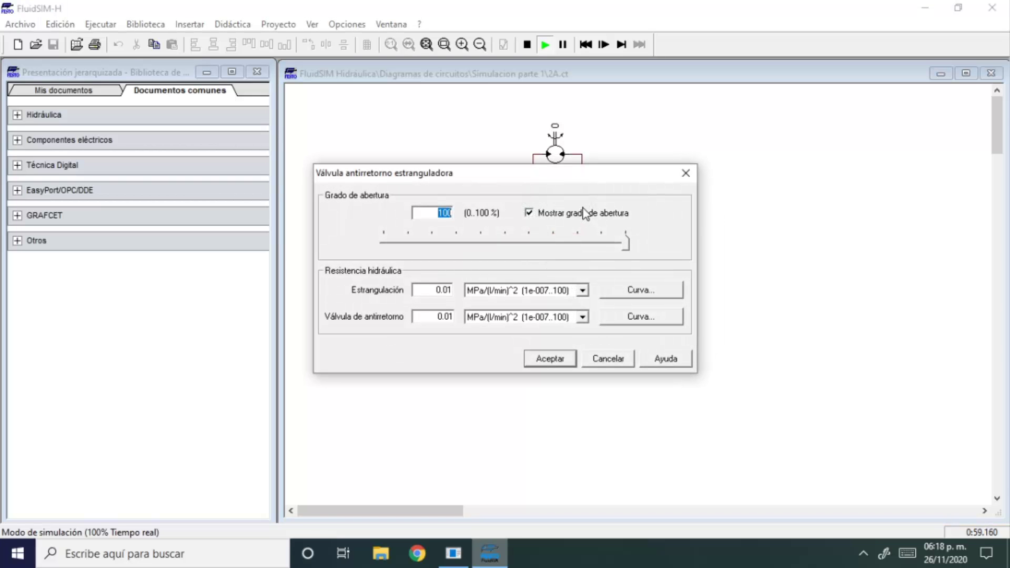
{"action": "type", "text": "1"}
{"action": "key", "text": "Return"}
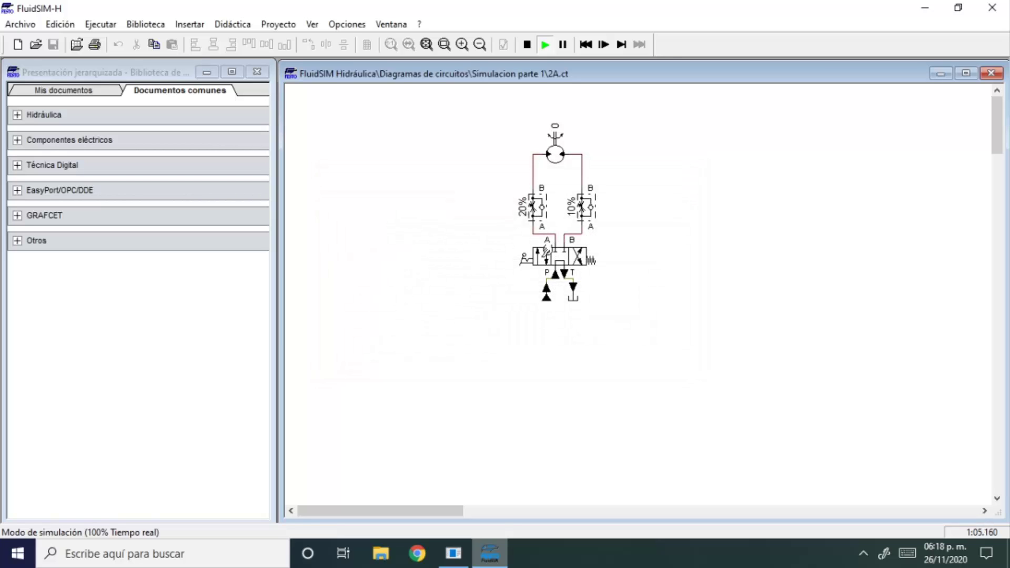
Shift the directional valve both ways to rotate the motor in each direction with the 20% and 10% openings.
{"action": "left_click", "coordinate": [546, 254]}
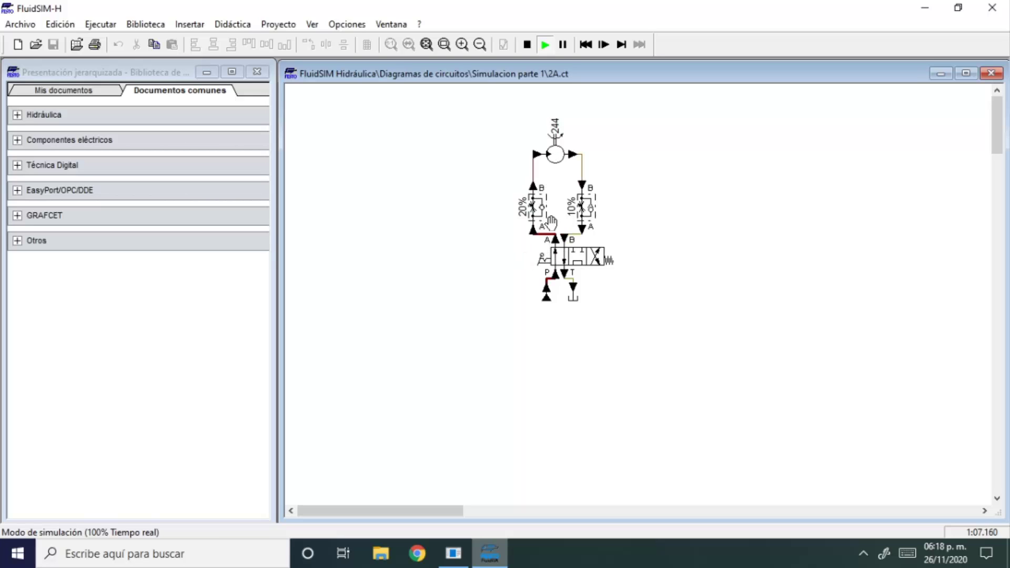
{"action": "left_click", "coordinate": [603, 250]}
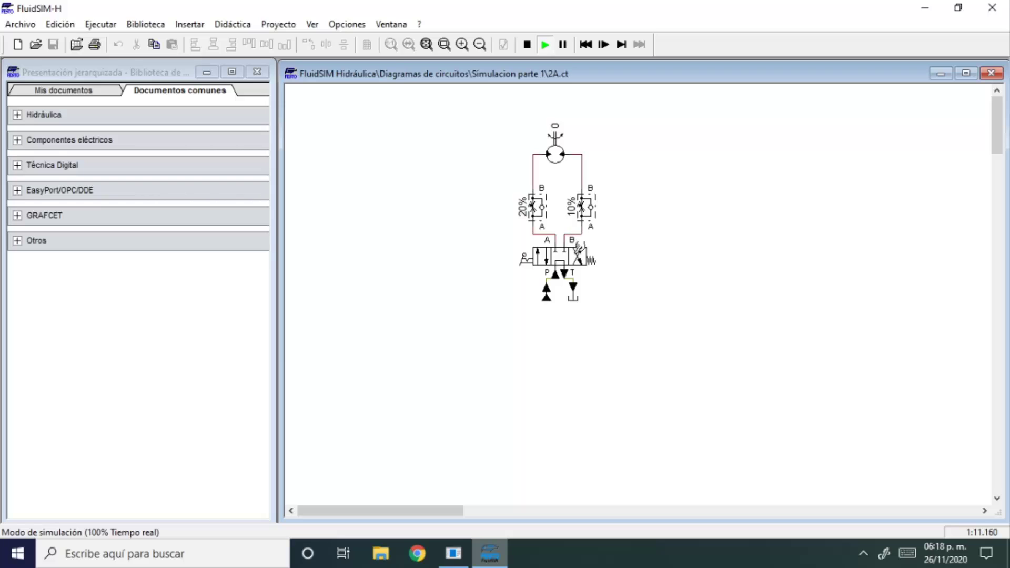
{"action": "left_click", "coordinate": [579, 249]}
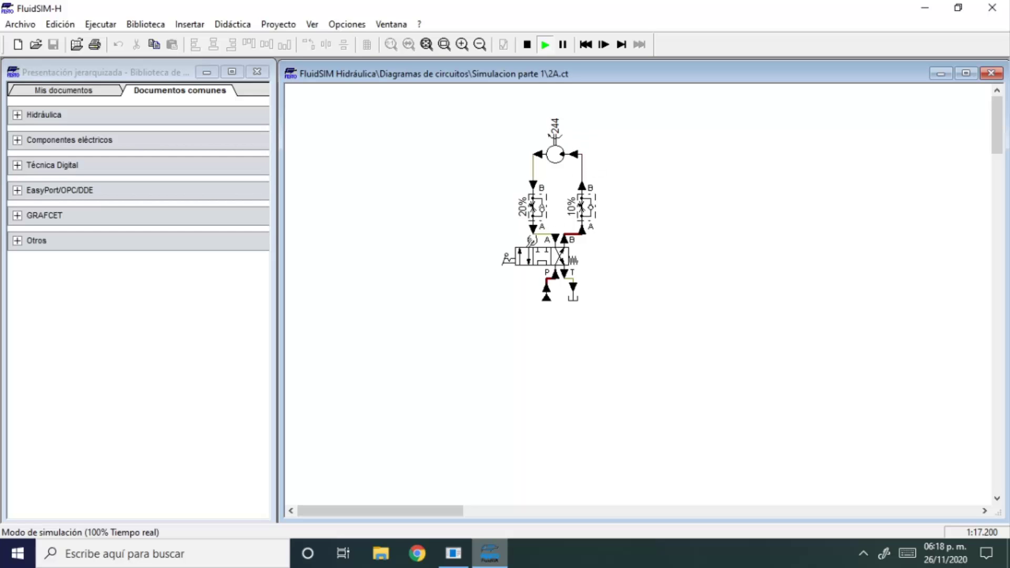
Reduce the throttle check valve openings to 5% on the port A line and 2% on the port B line.
{"action": "double_click", "coordinate": [537, 210]}
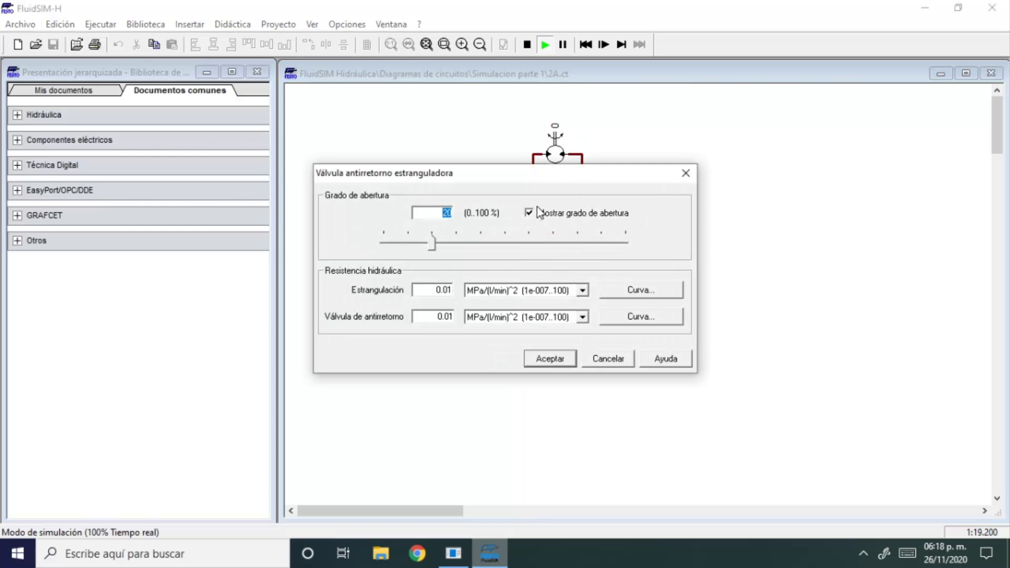
{"action": "type", "text": "5"}
{"action": "left_click", "coordinate": [550, 358]}
{"action": "double_click", "coordinate": [537, 210]}
{"action": "type", "text": "2"}
{"action": "key", "text": "Return"}
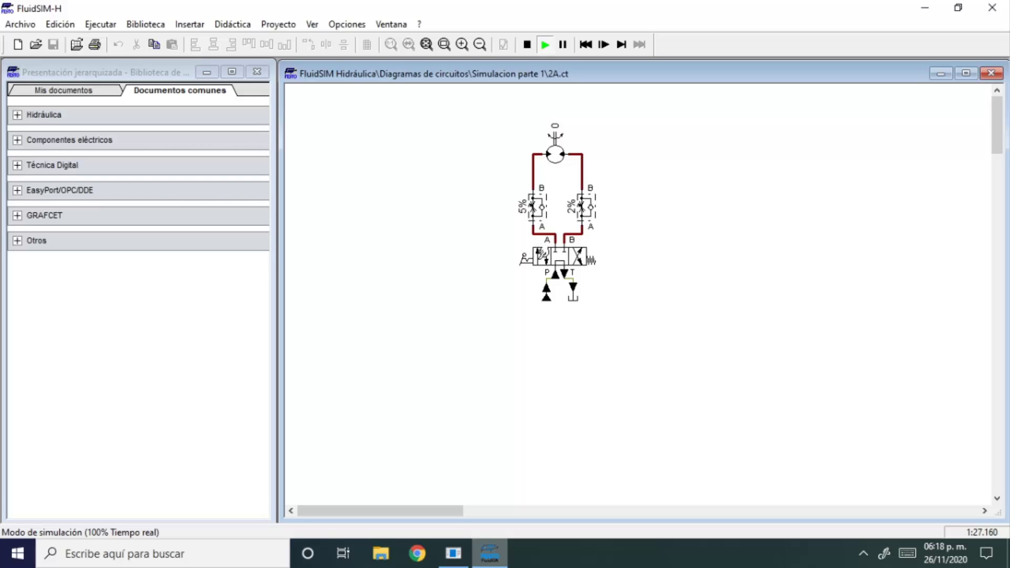
Rotate the motor in both directions with the 5% and 2% openings, and stop the simulation.
{"action": "left_click", "coordinate": [526, 258]}
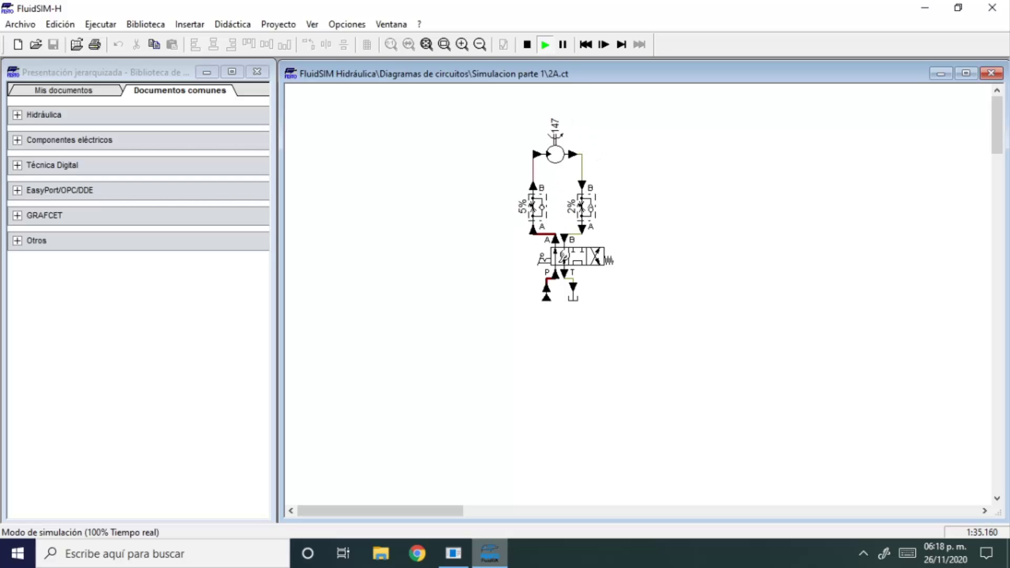
{"action": "left_click", "coordinate": [597, 256]}
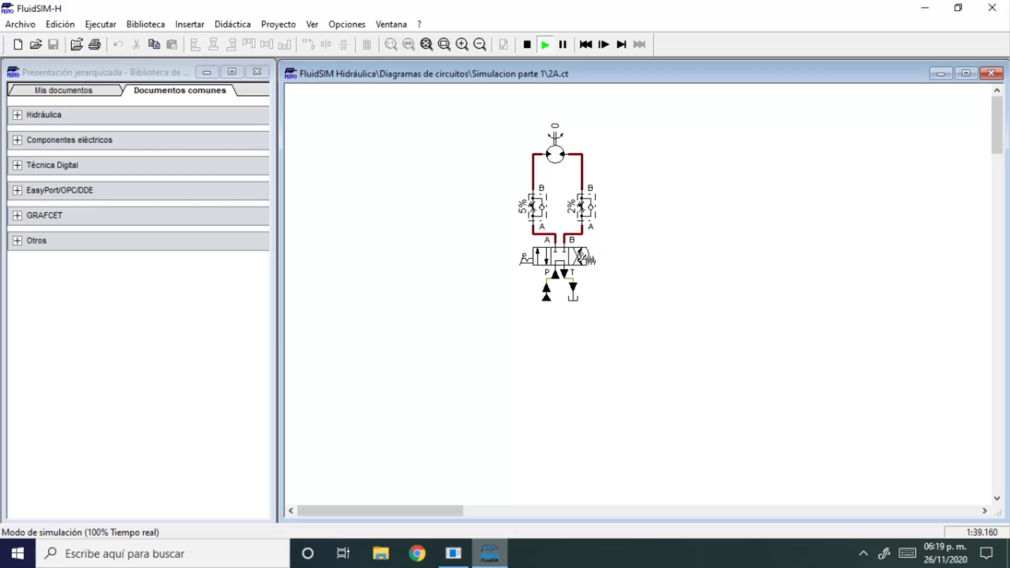
{"action": "left_click", "coordinate": [584, 255]}
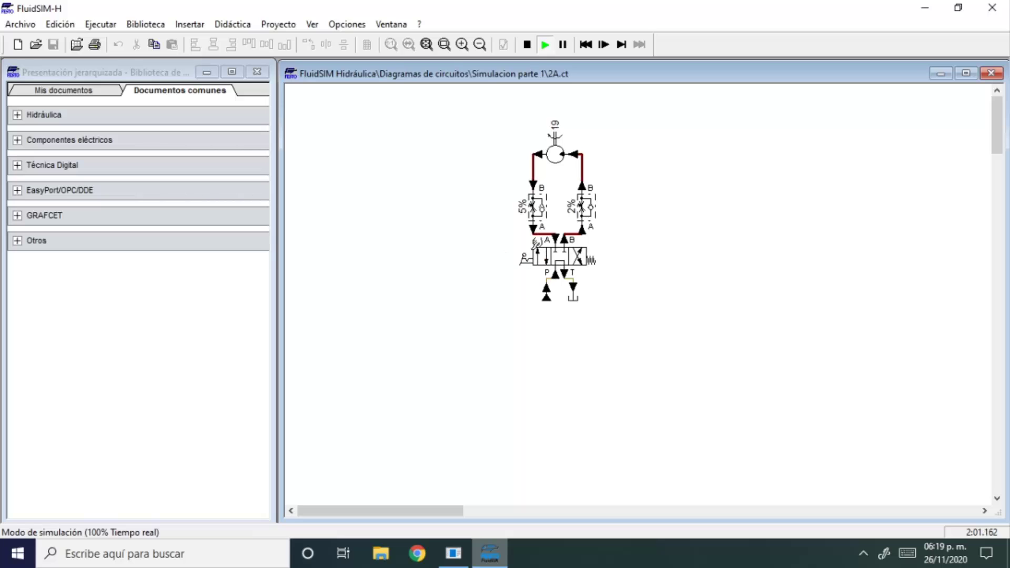
{"action": "left_click", "coordinate": [525, 47]}
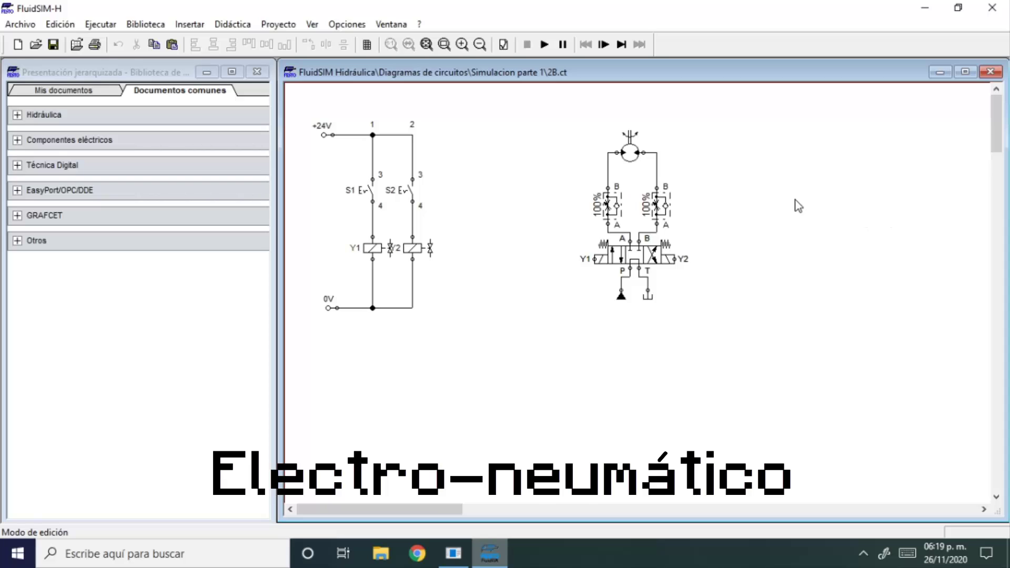
Examine circuit 2B's electrical control section with pushbuttons S1 and S2 and solenoids Y1 and Y2.
{"action": "left_click_drag", "start_coordinate": [679, 127], "coordinate": [623, 172]}
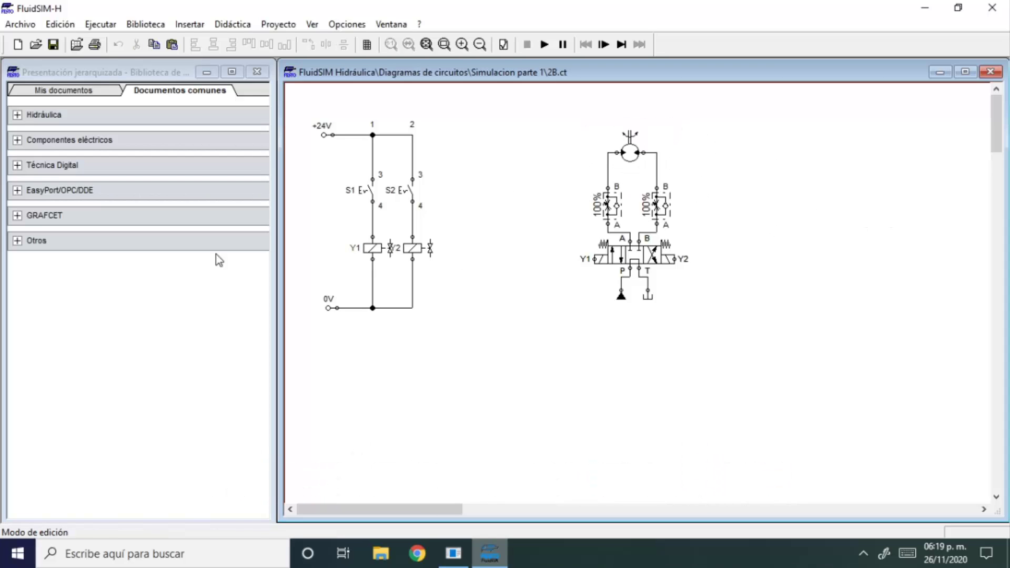
{"action": "left_click_drag", "start_coordinate": [453, 328], "coordinate": [416, 337]}
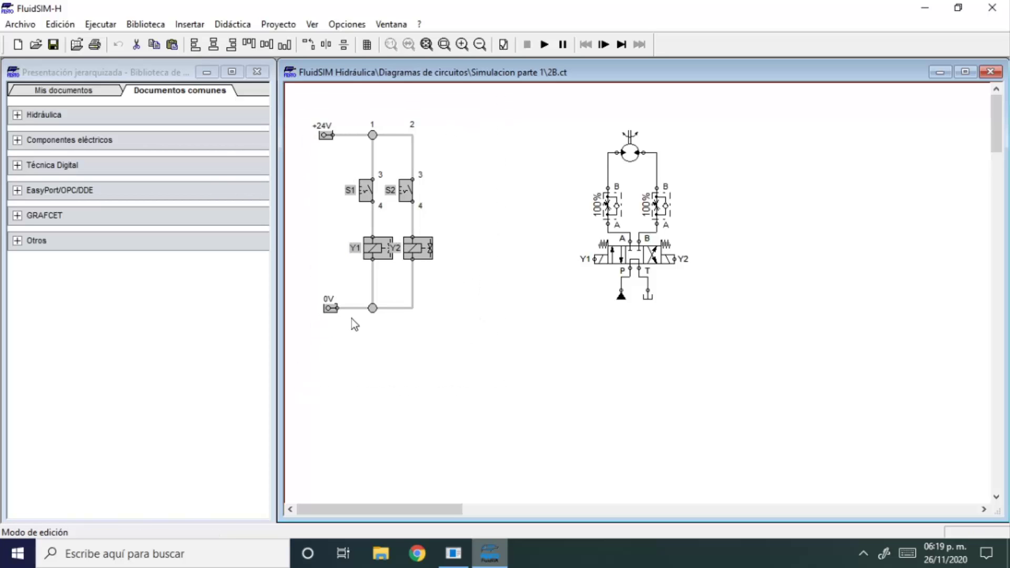
{"action": "left_click_drag", "start_coordinate": [471, 211], "coordinate": [337, 262]}
{"action": "left_click", "coordinate": [545, 300]}
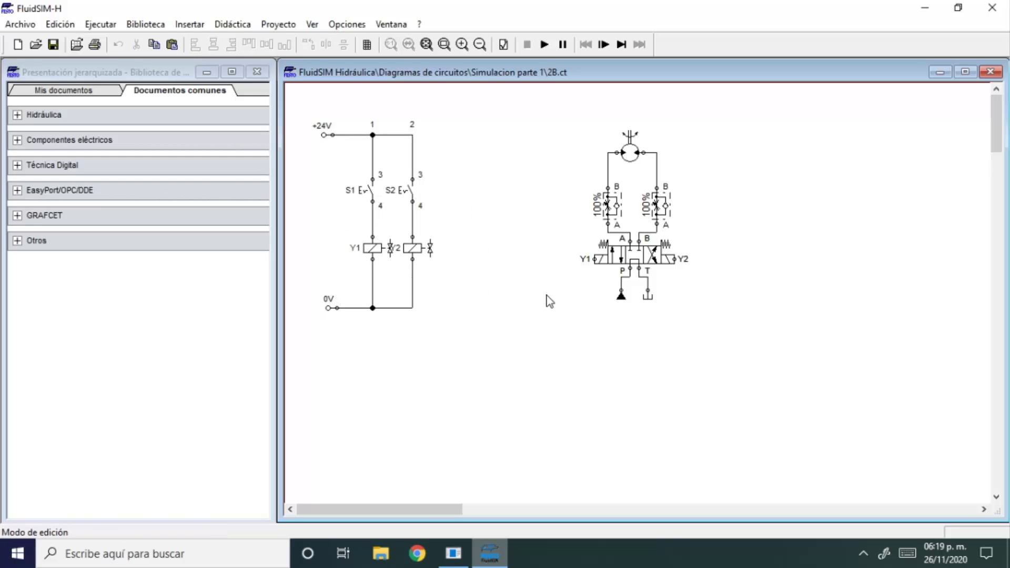
Examine the directional valve operated by solenoids Y1 and Y2 in circuit 2B.
{"action": "left_click", "coordinate": [652, 260]}
{"action": "left_click", "coordinate": [693, 257]}
{"action": "left_click_drag", "start_coordinate": [702, 281], "coordinate": [558, 240]}
{"action": "left_click", "coordinate": [729, 275]}
{"action": "left_click", "coordinate": [599, 261]}
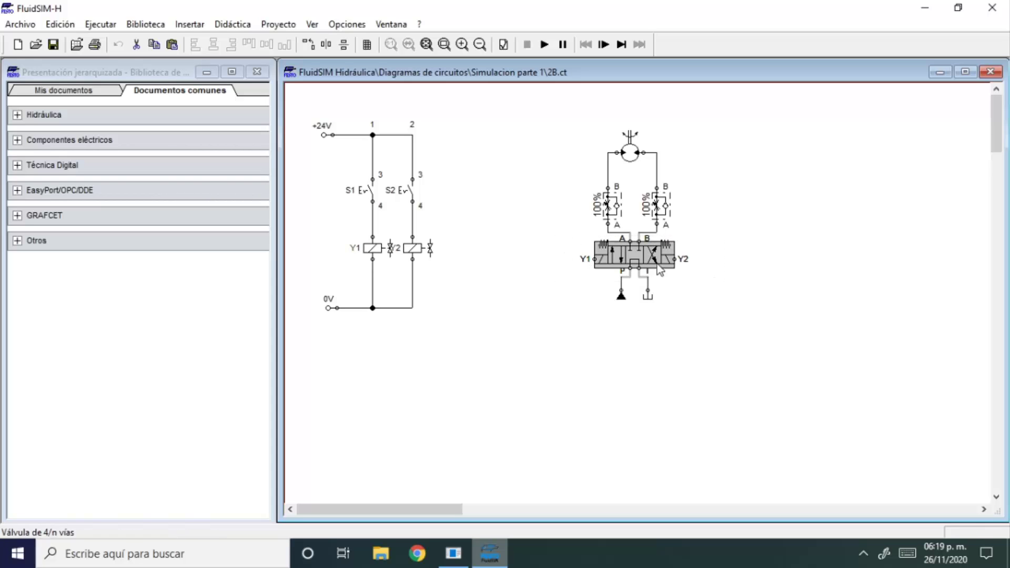
{"action": "left_click", "coordinate": [719, 261]}
{"action": "left_click_drag", "start_coordinate": [756, 283], "coordinate": [567, 254]}
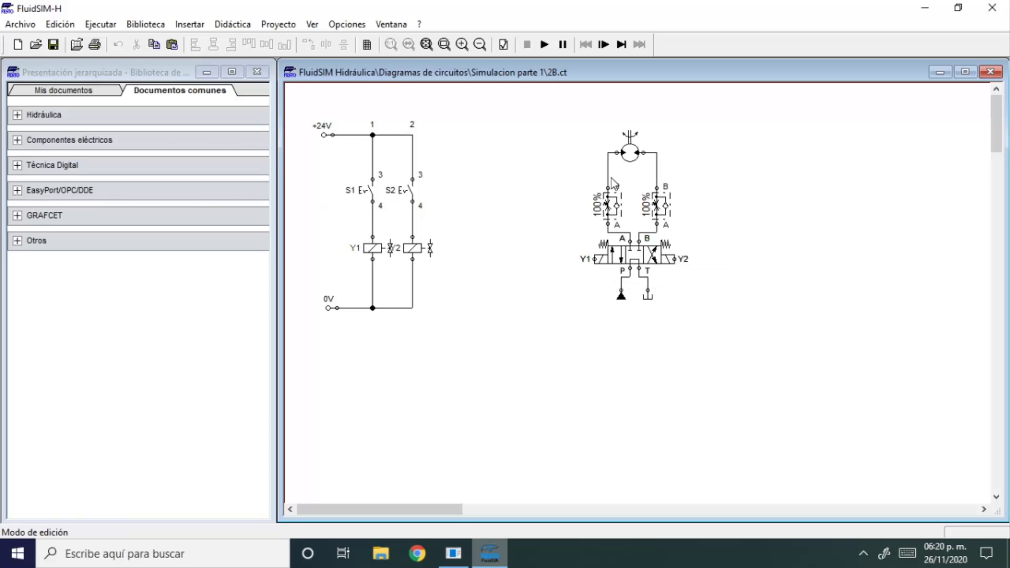
Examine the hydraulic motor and its two throttle check valves in circuit 2B.
{"action": "left_click_drag", "start_coordinate": [731, 88], "coordinate": [485, 250]}
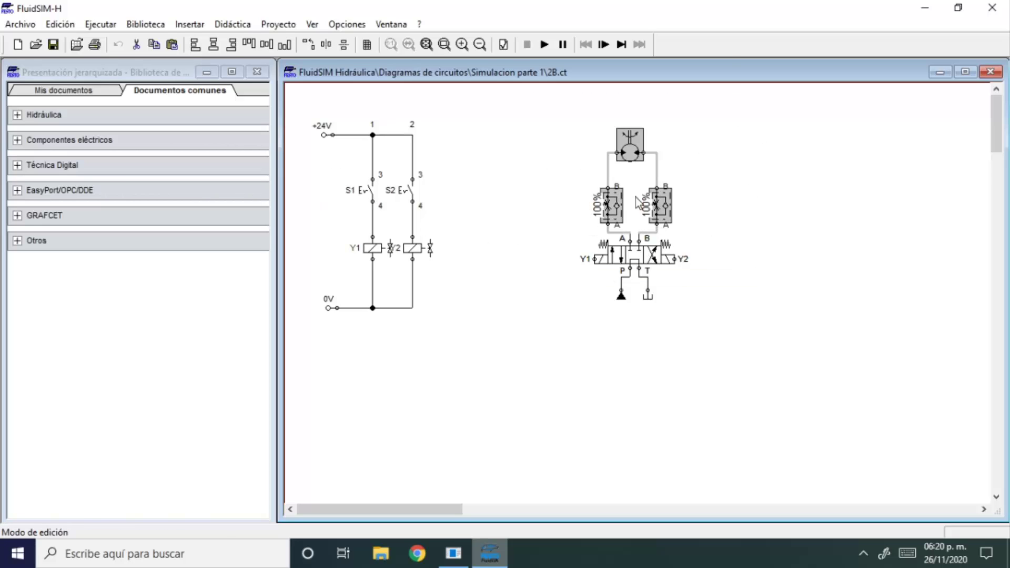
{"action": "left_click_drag", "start_coordinate": [721, 124], "coordinate": [493, 239]}
{"action": "left_click", "coordinate": [814, 184]}
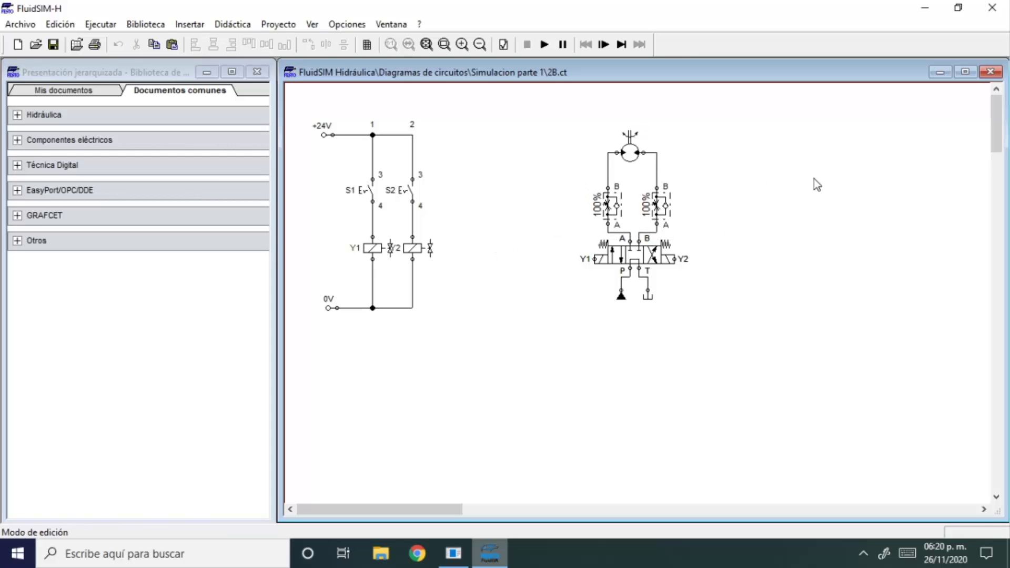
{"action": "left_click", "coordinate": [633, 151]}
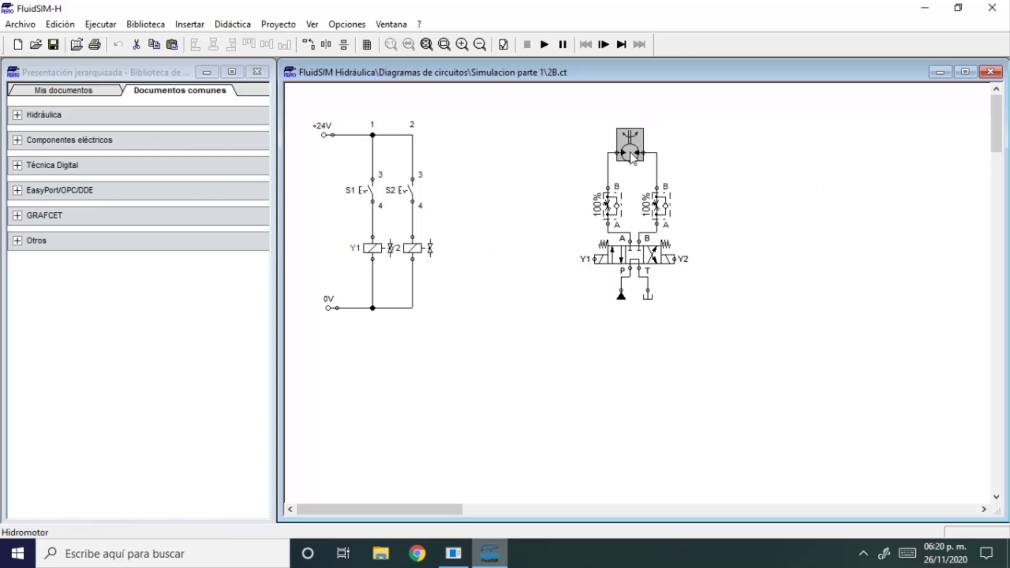
{"action": "left_click", "coordinate": [618, 209]}
{"action": "left_click", "coordinate": [659, 205]}
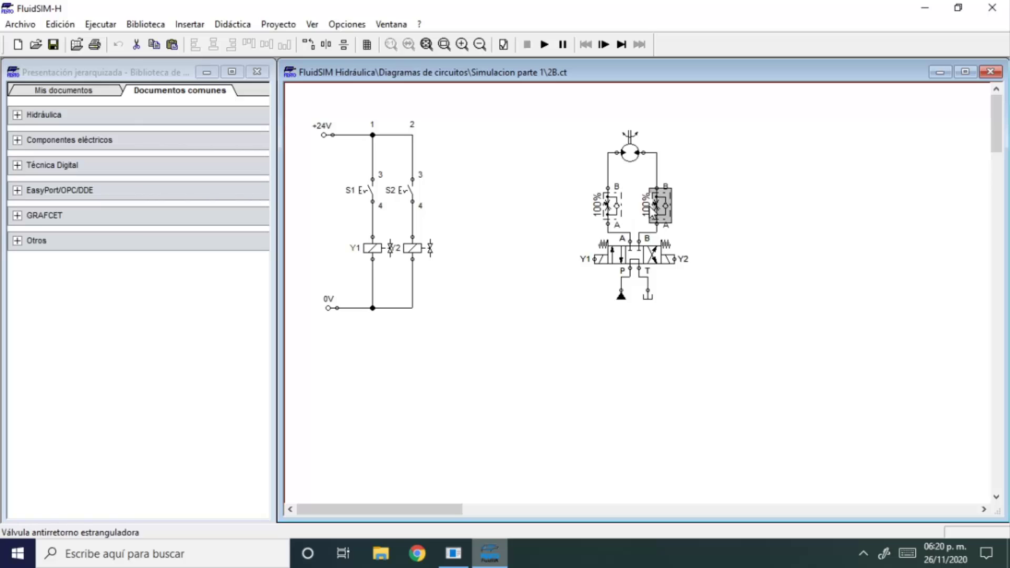
{"action": "left_click", "coordinate": [612, 208]}
{"action": "left_click", "coordinate": [703, 212]}
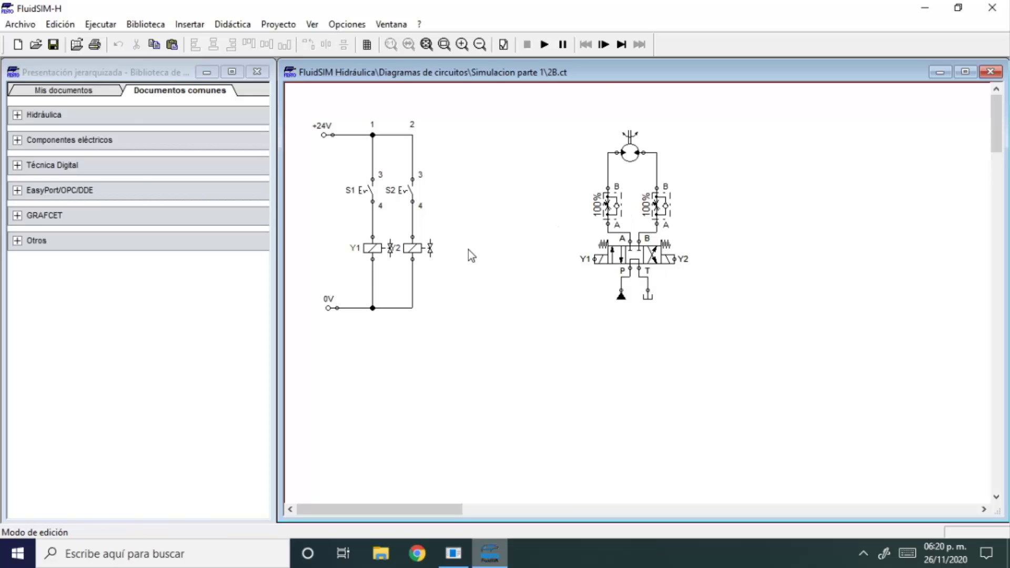
Examine the pressure source and tank connected to the directional valve in circuit 2B.
{"action": "left_click", "coordinate": [622, 298]}
{"action": "left_click_drag", "start_coordinate": [599, 317], "coordinate": [631, 290]}
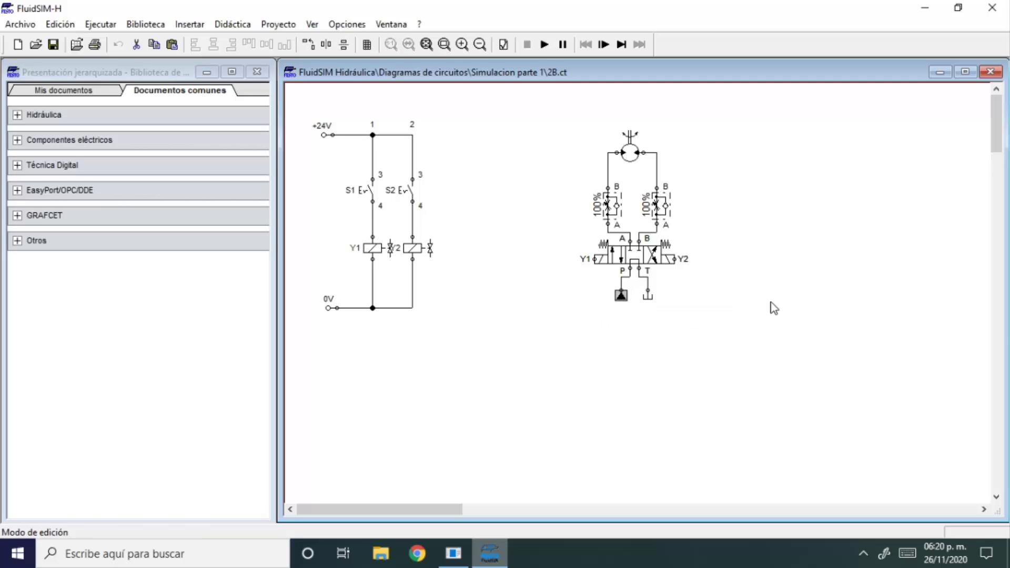
{"action": "left_click_drag", "start_coordinate": [599, 325], "coordinate": [634, 279]}
{"action": "left_click", "coordinate": [606, 329]}
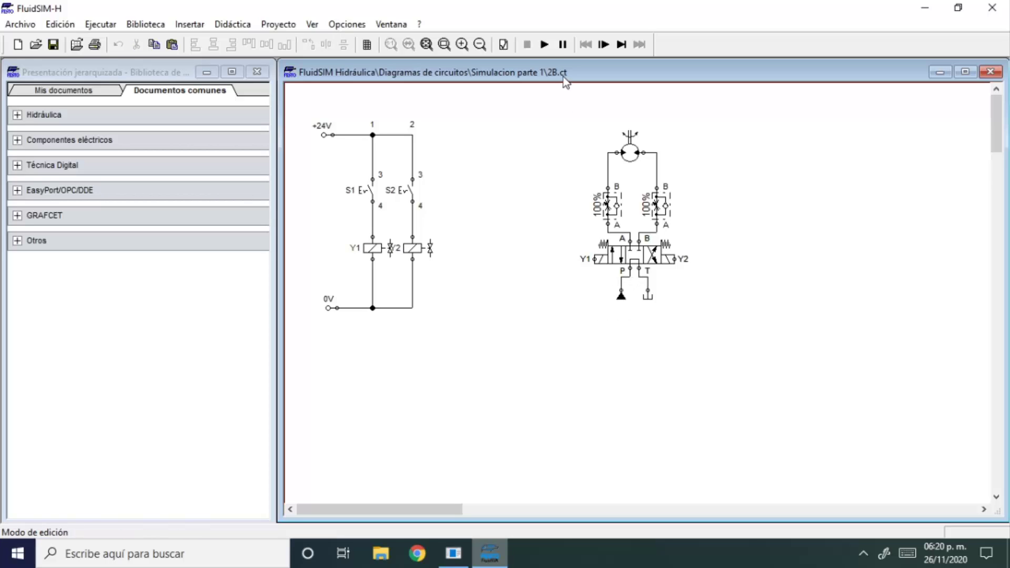
Simulate circuit 2B and rotate the motor in both directions using S1 and S2 with both throttles at 100%.
{"action": "left_click", "coordinate": [545, 44]}
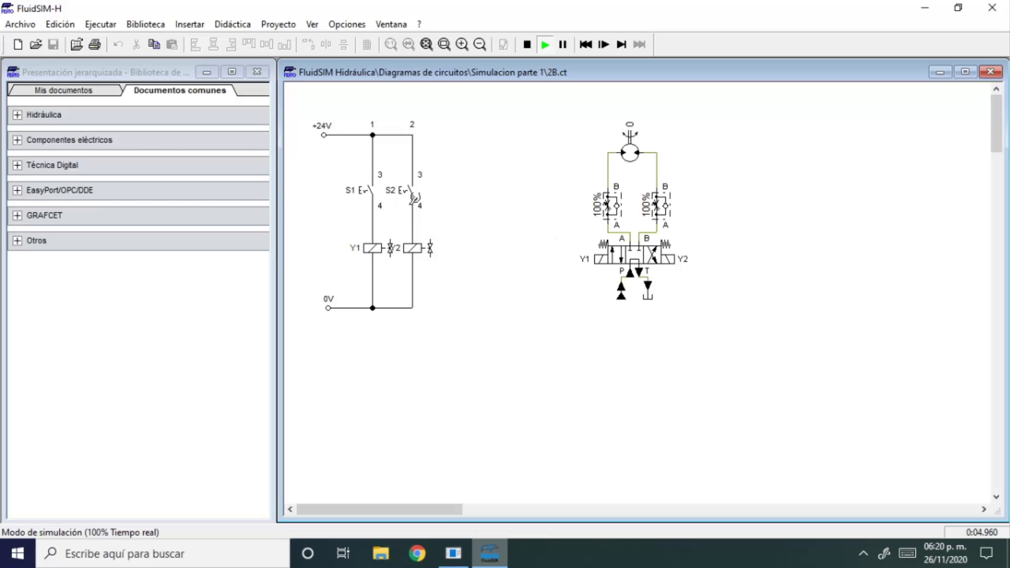
{"action": "left_click", "coordinate": [375, 183]}
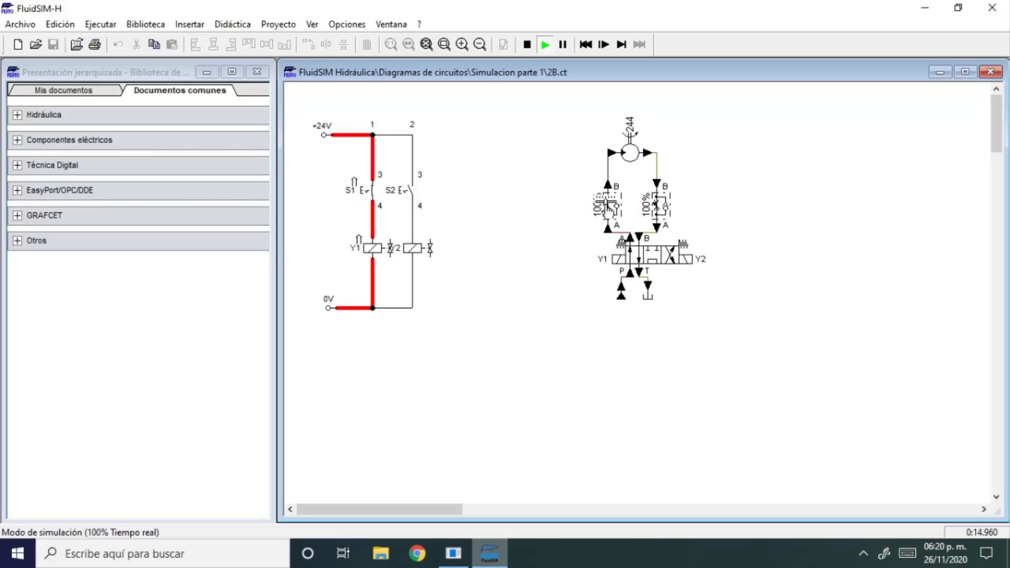
{"action": "left_click", "coordinate": [377, 184]}
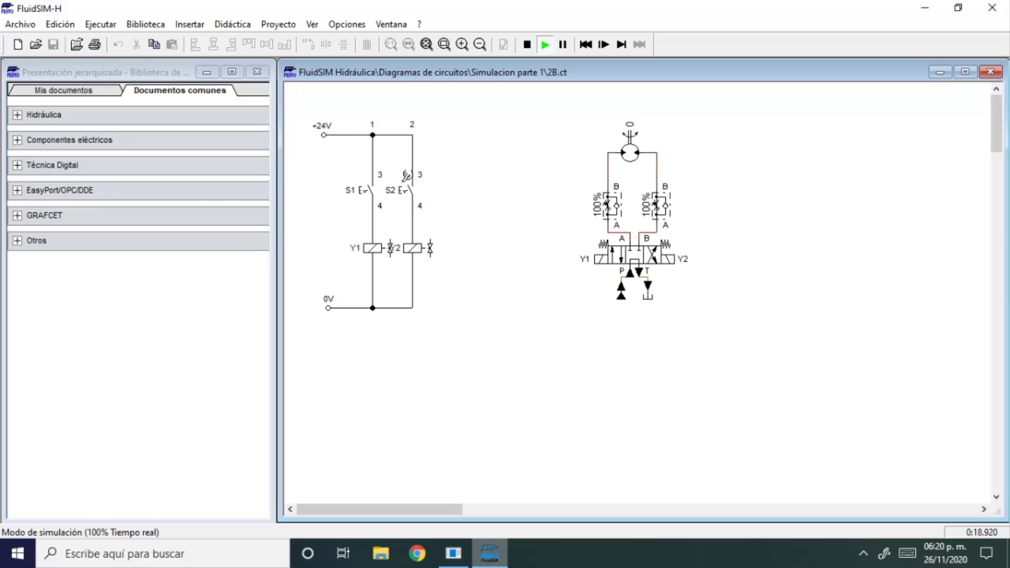
{"action": "left_click", "coordinate": [412, 179]}
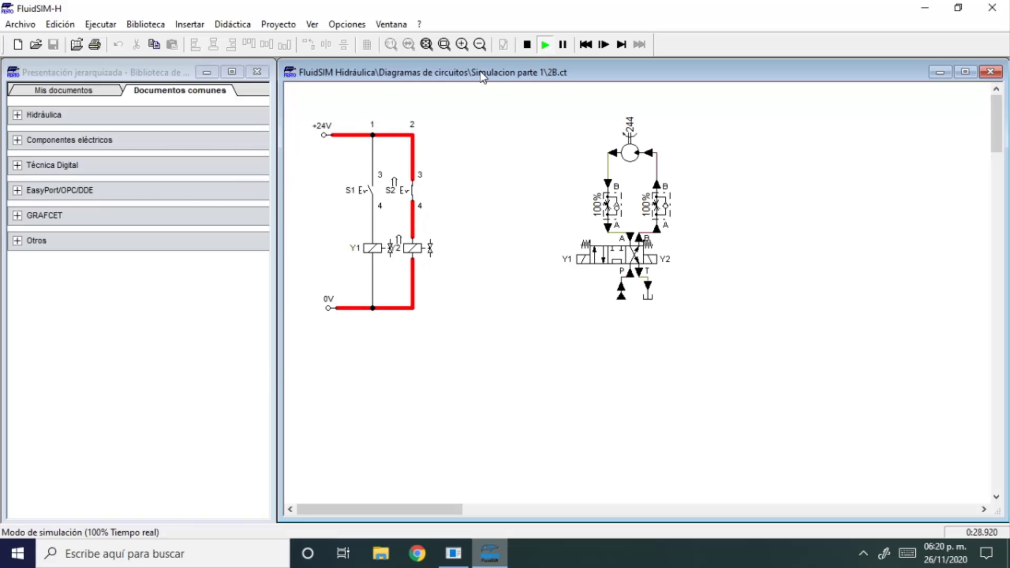
{"action": "left_click", "coordinate": [414, 190]}
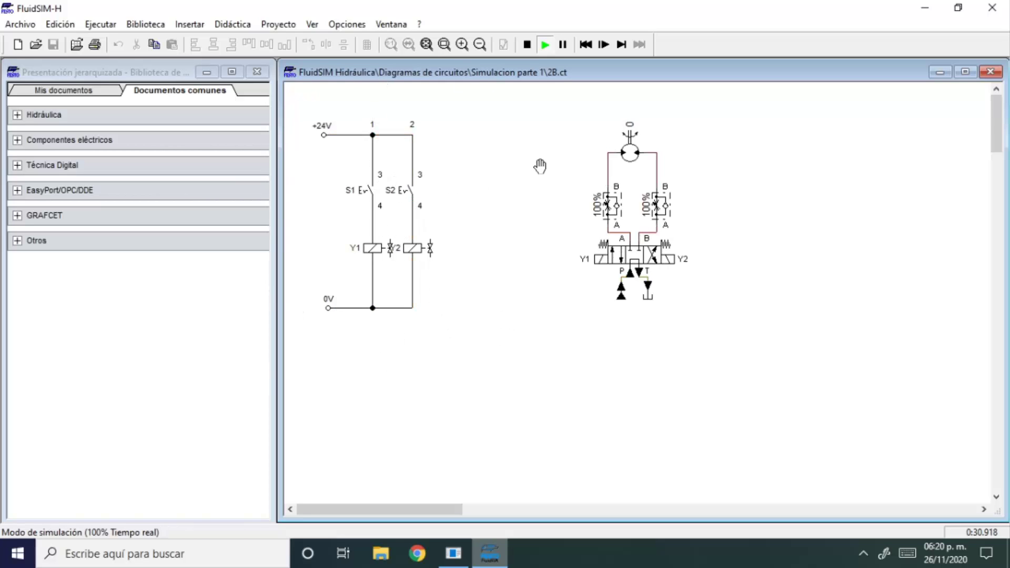
Set the throttle check valve on line A to 1% opening and the one on line B to 3%.
{"action": "double_click", "coordinate": [613, 213]}
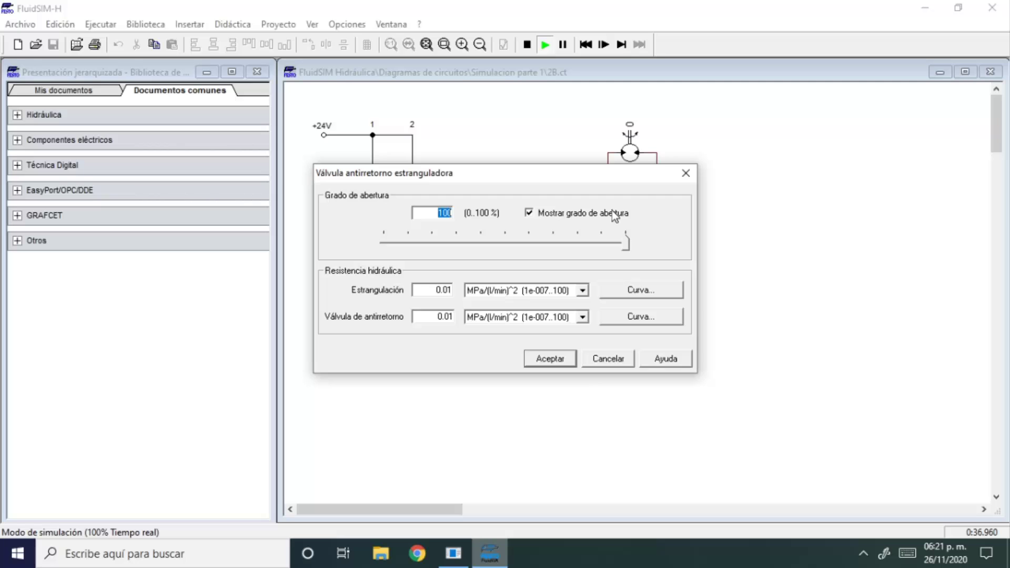
{"action": "type", "text": "1"}
{"action": "key", "text": "Return"}
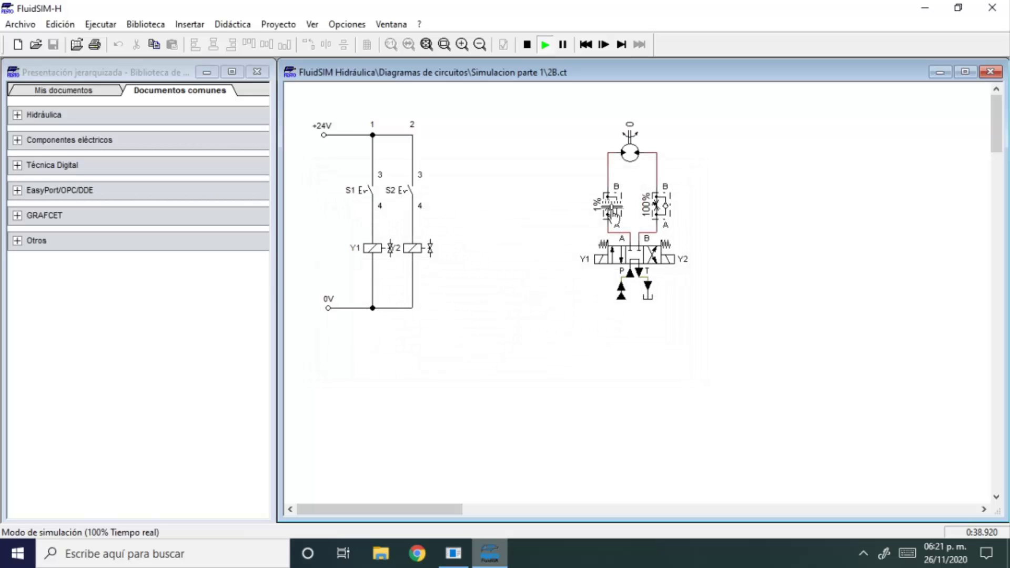
{"action": "double_click", "coordinate": [652, 210]}
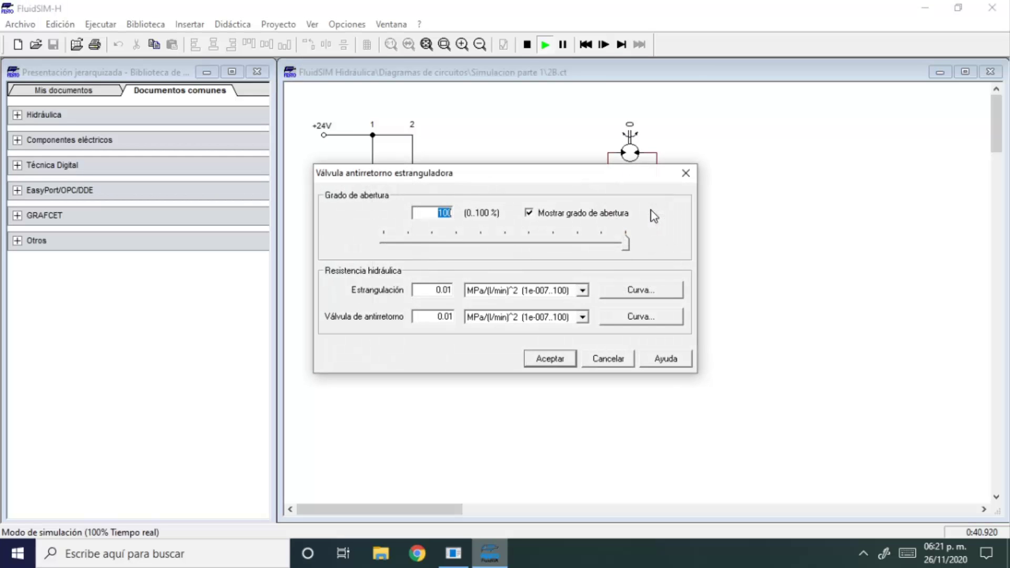
{"action": "key", "text": "Return"}
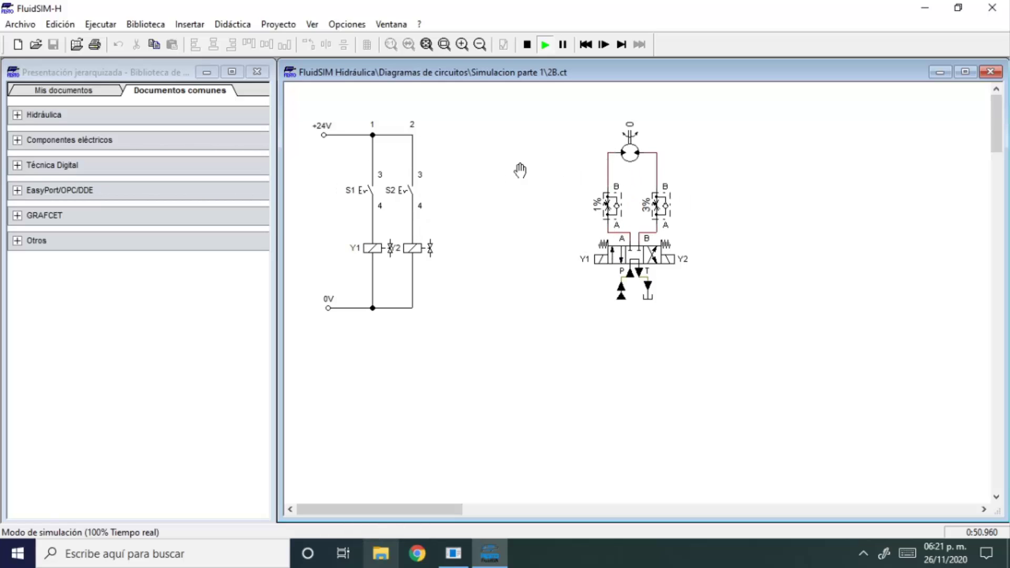
Rotate the motor in both directions using S1 and S2 with the 1% and 3% openings, and stop the simulation.
{"action": "left_click", "coordinate": [378, 179]}
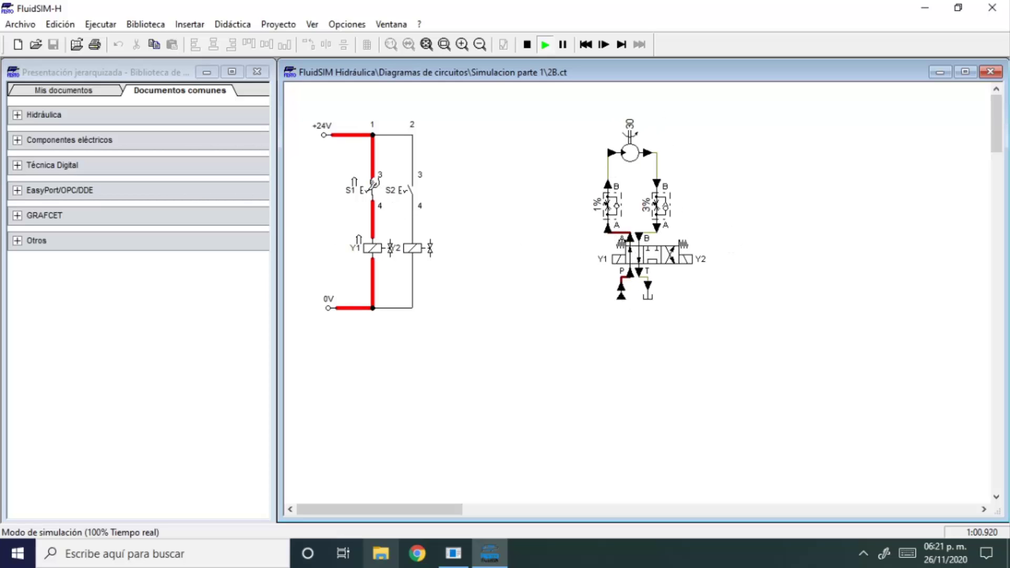
{"action": "left_click", "coordinate": [375, 184]}
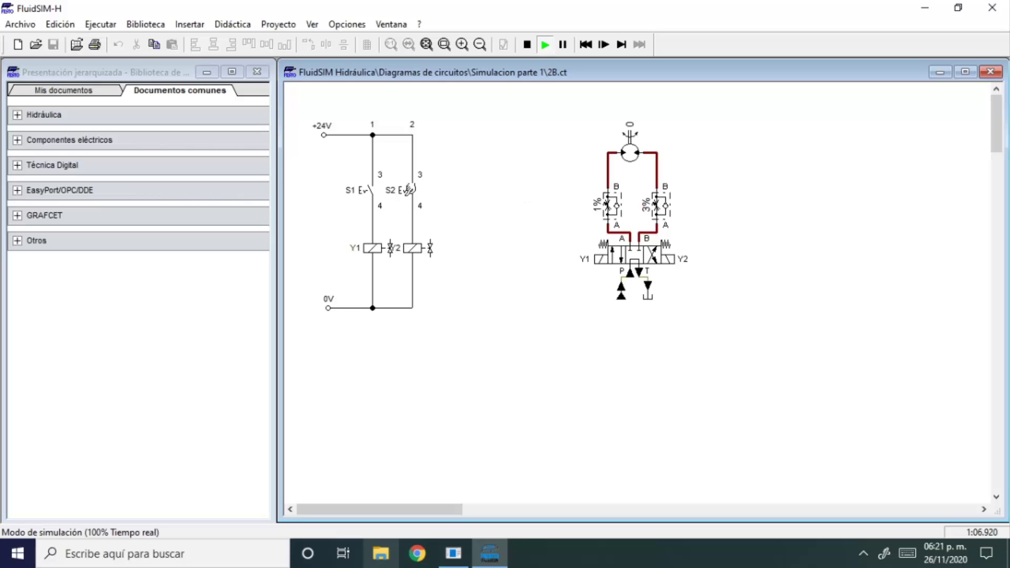
{"action": "left_click", "coordinate": [413, 186]}
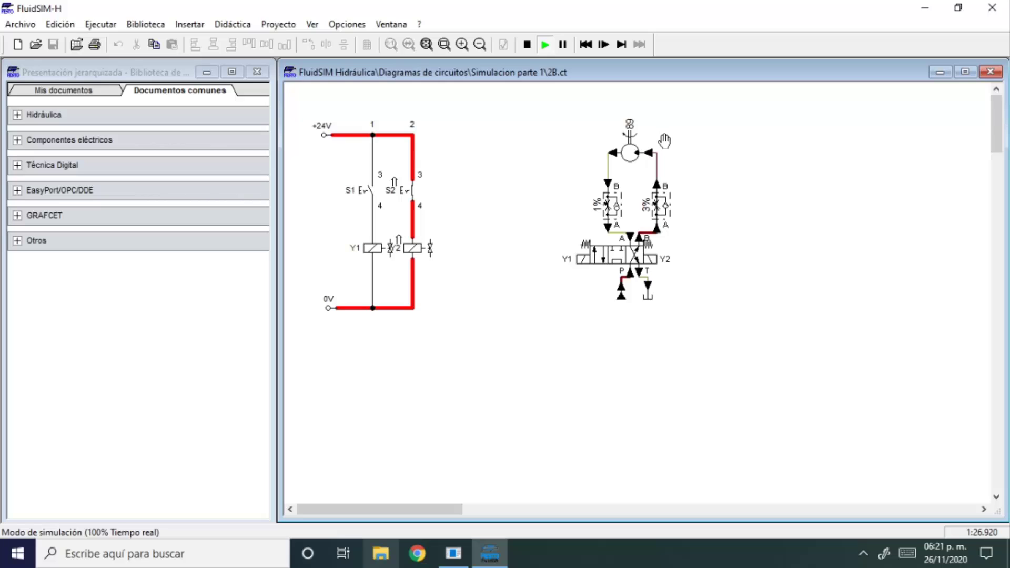
{"action": "left_click", "coordinate": [528, 45]}
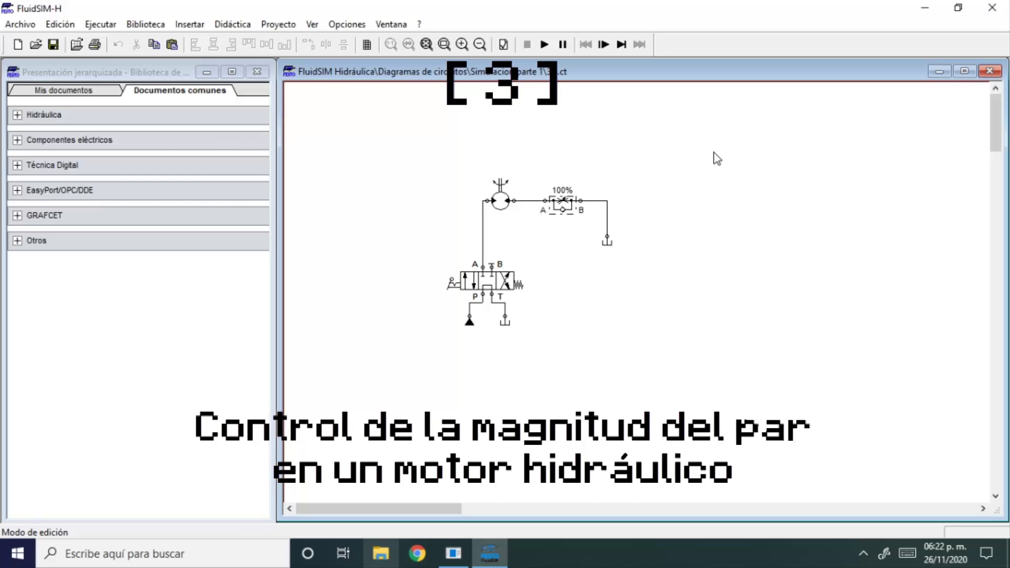
Examine the layout of circuit 3A and its lever-operated, spring-return directional valve with connections A, B, P and T.
{"action": "left_click_drag", "start_coordinate": [673, 152], "coordinate": [391, 369]}
{"action": "left_click", "coordinate": [751, 301]}
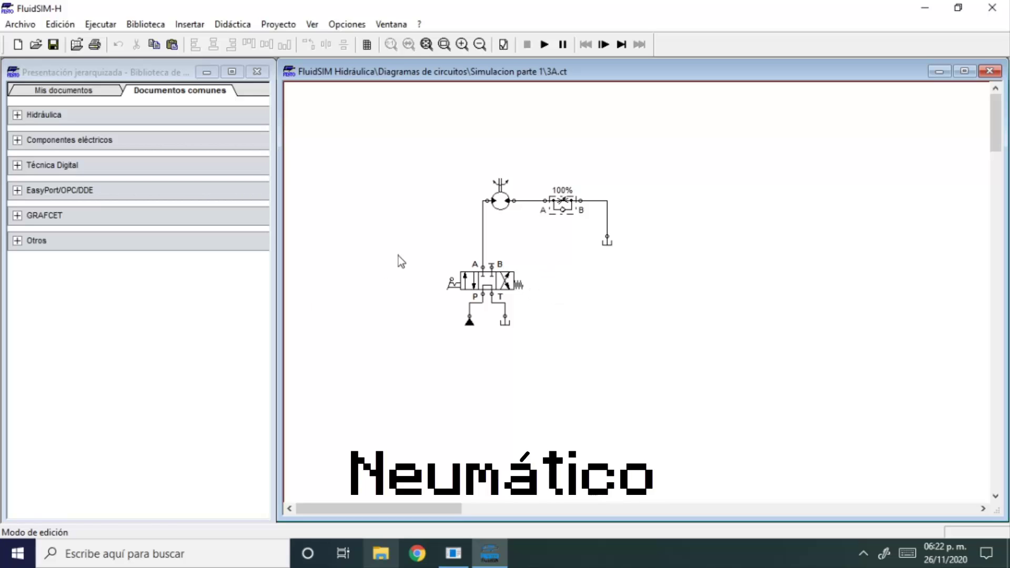
{"action": "left_click_drag", "start_coordinate": [401, 262], "coordinate": [558, 310]}
{"action": "left_click", "coordinate": [444, 261]}
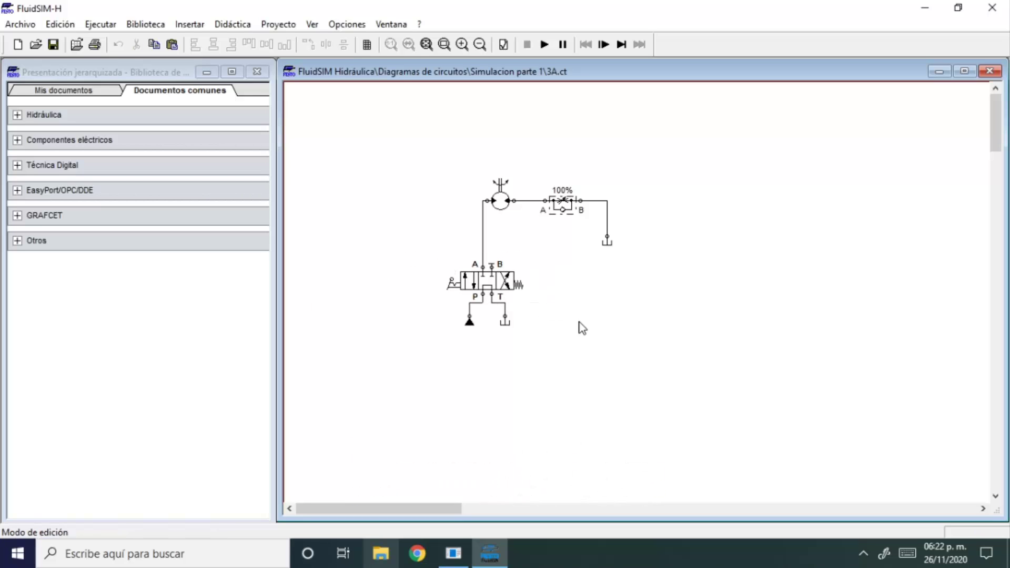
{"action": "left_click", "coordinate": [492, 282]}
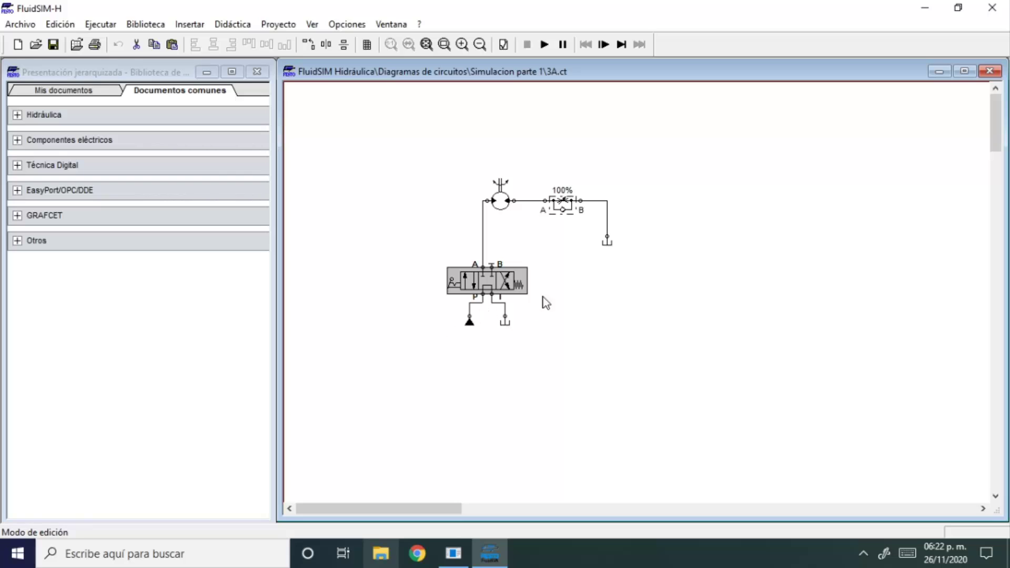
{"action": "left_click", "coordinate": [560, 318]}
{"action": "left_click", "coordinate": [468, 278]}
{"action": "left_click_drag", "start_coordinate": [445, 242], "coordinate": [486, 304]}
{"action": "left_click_drag", "start_coordinate": [510, 245], "coordinate": [471, 312]}
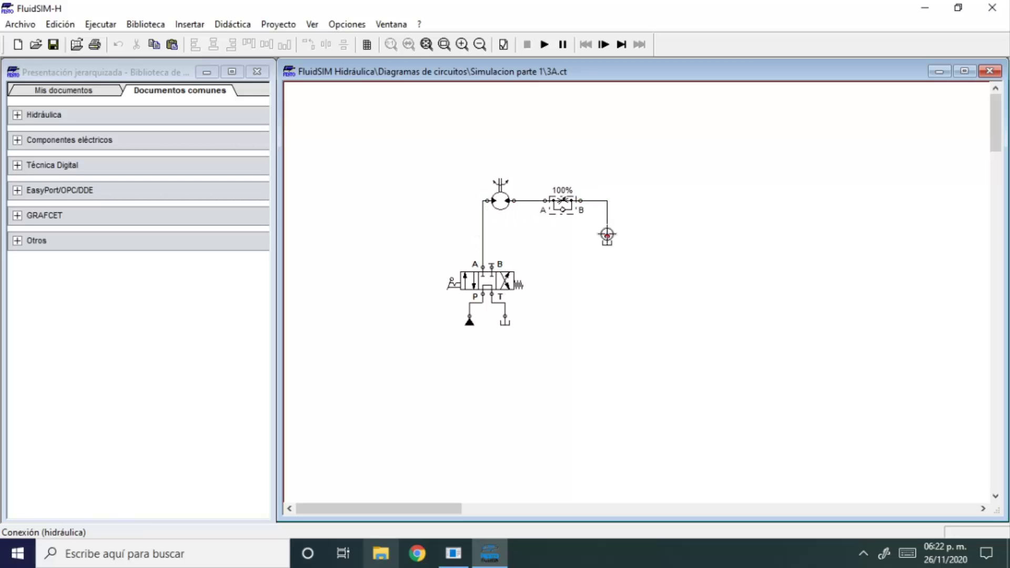
{"action": "left_click", "coordinate": [607, 240]}
{"action": "left_click", "coordinate": [595, 262]}
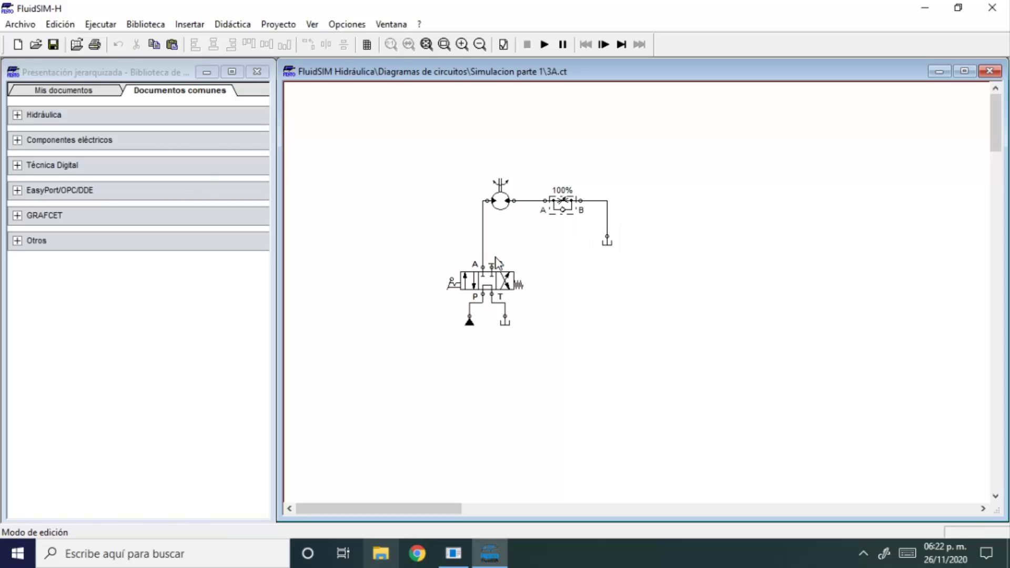
{"action": "left_click_drag", "start_coordinate": [495, 258], "coordinate": [421, 310]}
{"action": "left_click", "coordinate": [557, 280]}
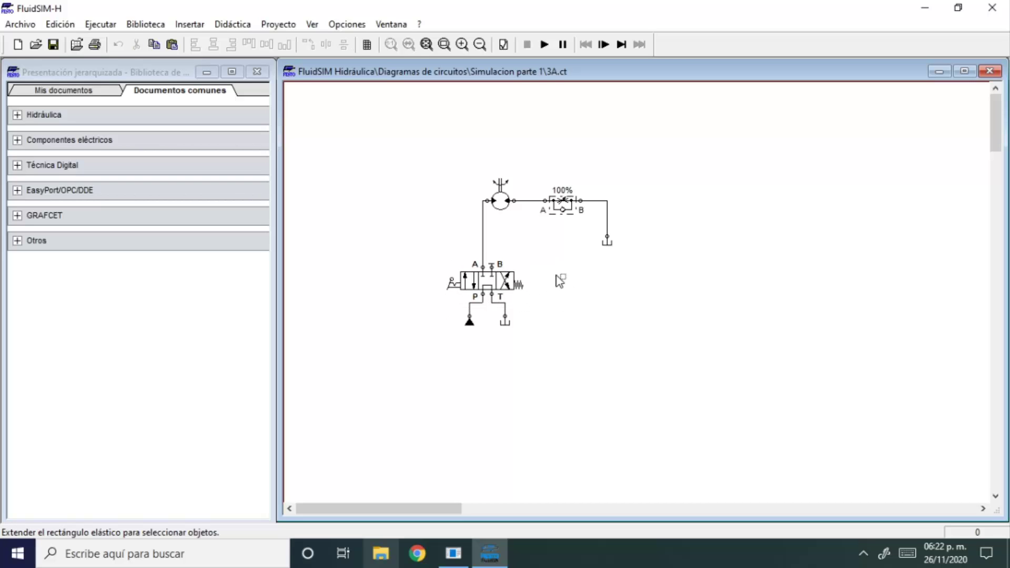
{"action": "left_click_drag", "start_coordinate": [545, 252], "coordinate": [421, 316]}
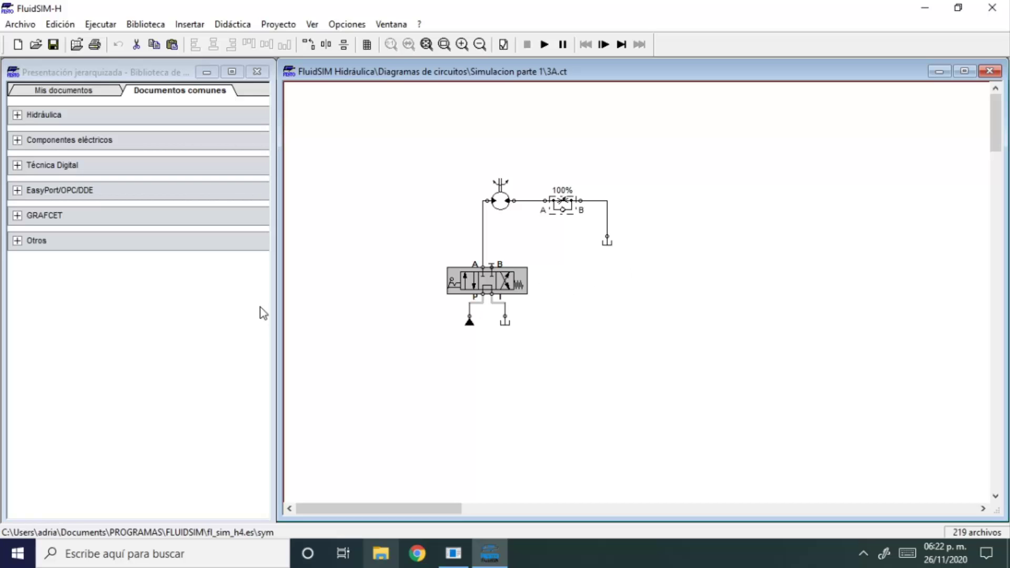
{"action": "left_click", "coordinate": [432, 316]}
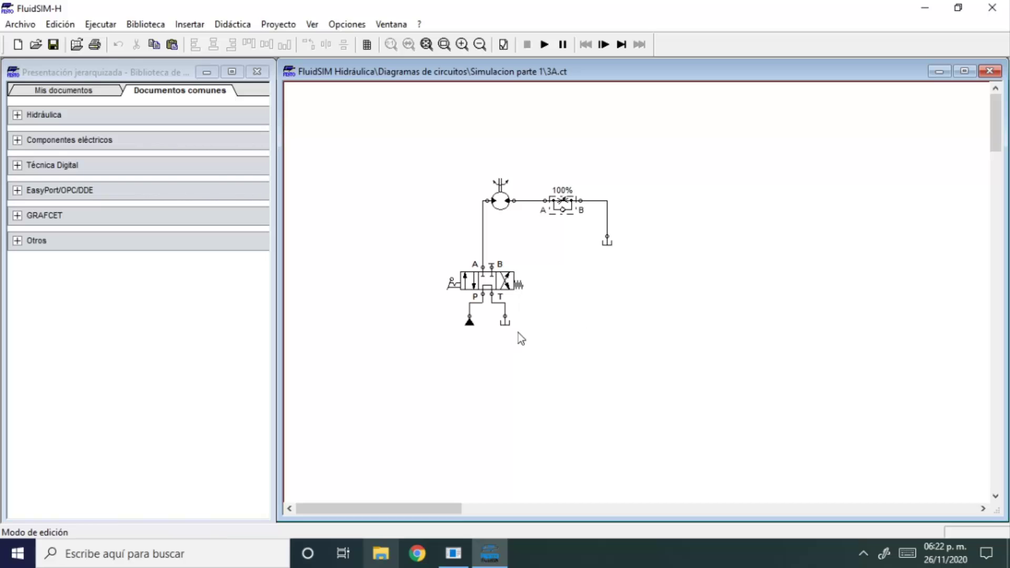
Examine circuit 3A's pressure source, tank, hydraulic motor and throttle check valve.
{"action": "left_click_drag", "start_coordinate": [494, 368], "coordinate": [448, 313]}
{"action": "left_click_drag", "start_coordinate": [550, 342], "coordinate": [485, 315]}
{"action": "left_click_drag", "start_coordinate": [477, 158], "coordinate": [550, 238]}
{"action": "left_click", "coordinate": [528, 163]}
{"action": "left_click_drag", "start_coordinate": [531, 171], "coordinate": [598, 248]}
{"action": "left_click", "coordinate": [630, 196]}
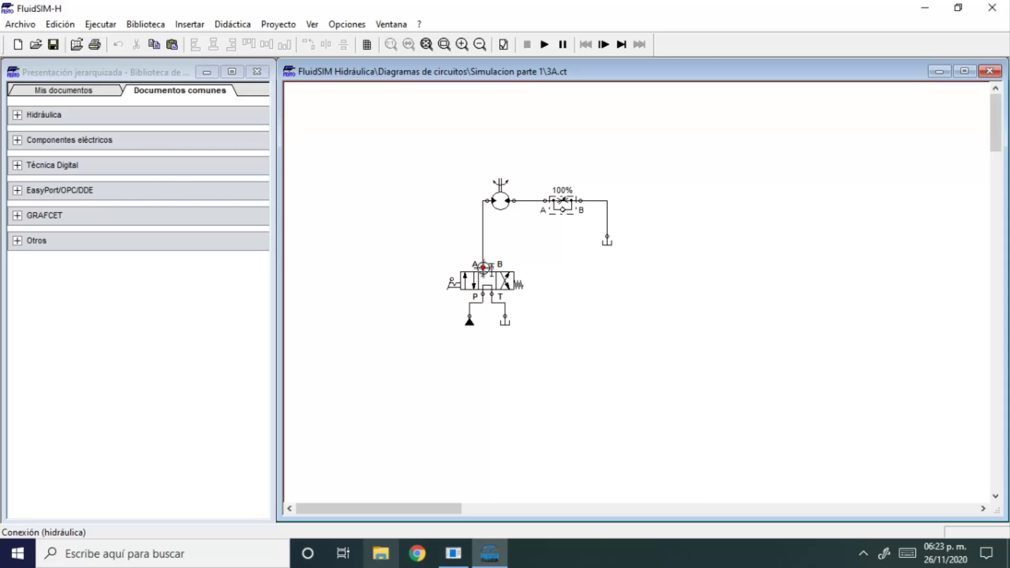
Enable the pressure display in psi at connection A of the directional valve.
{"action": "double_click", "coordinate": [482, 267]}
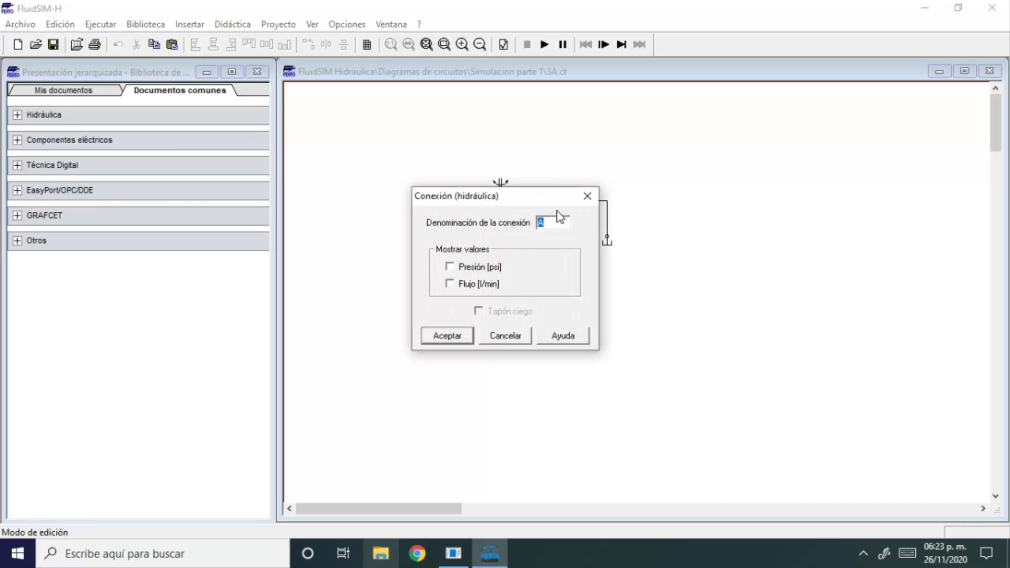
{"action": "left_click", "coordinate": [462, 267]}
{"action": "left_click", "coordinate": [456, 332]}
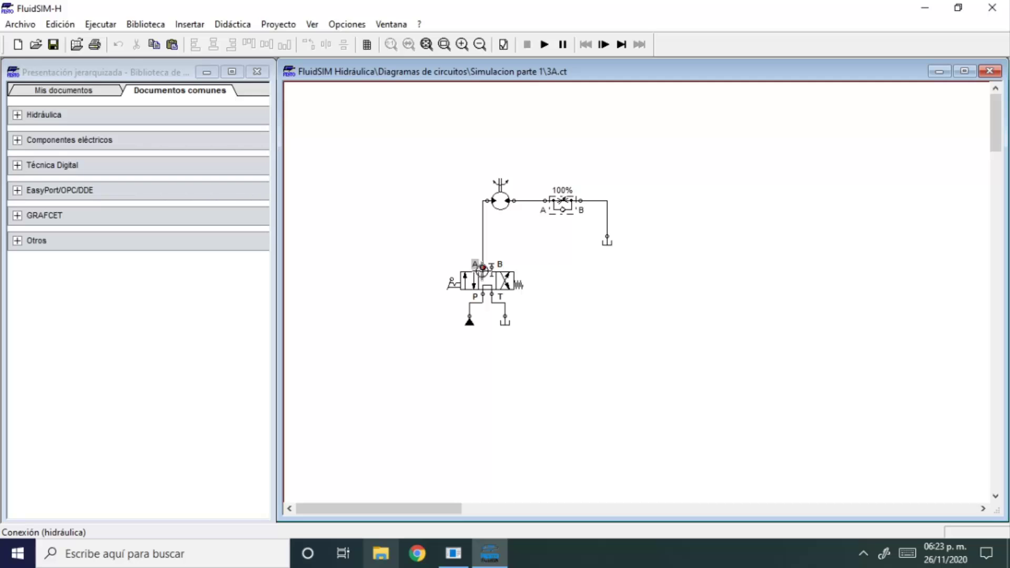
{"action": "left_click_drag", "start_coordinate": [483, 269], "coordinate": [483, 267]}
{"action": "double_click", "coordinate": [482, 268]}
{"action": "key", "text": "Escape"}
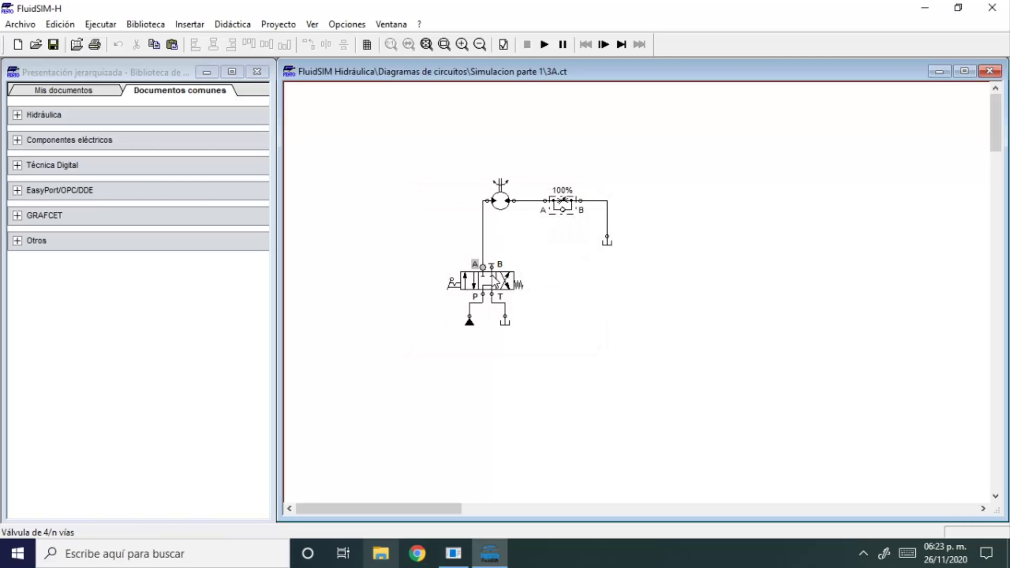
Check the value display options of the hydraulic motor's inlet connection.
{"action": "left_click", "coordinate": [487, 261]}
{"action": "double_click", "coordinate": [487, 201]}
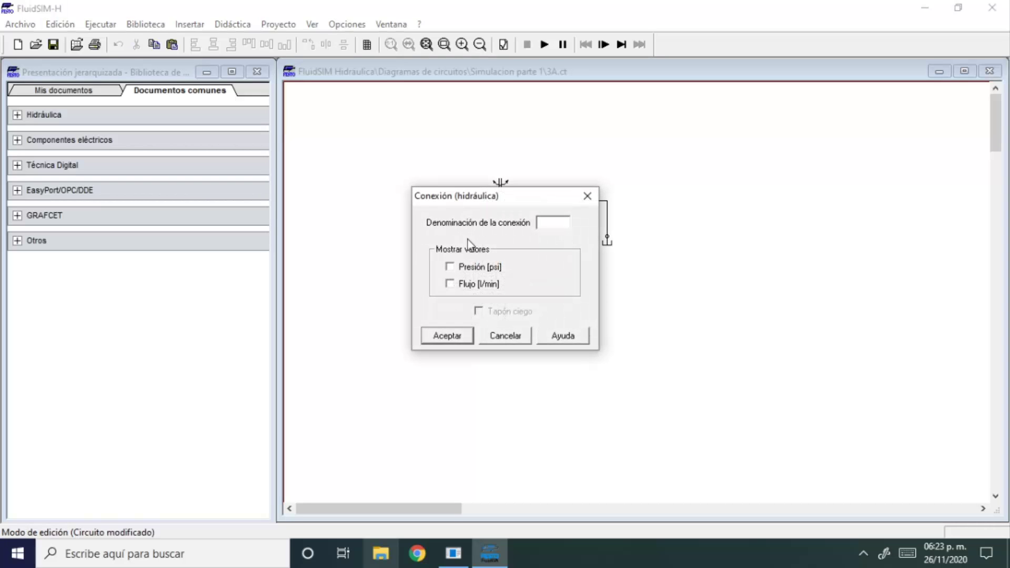
{"action": "key", "text": "Escape"}
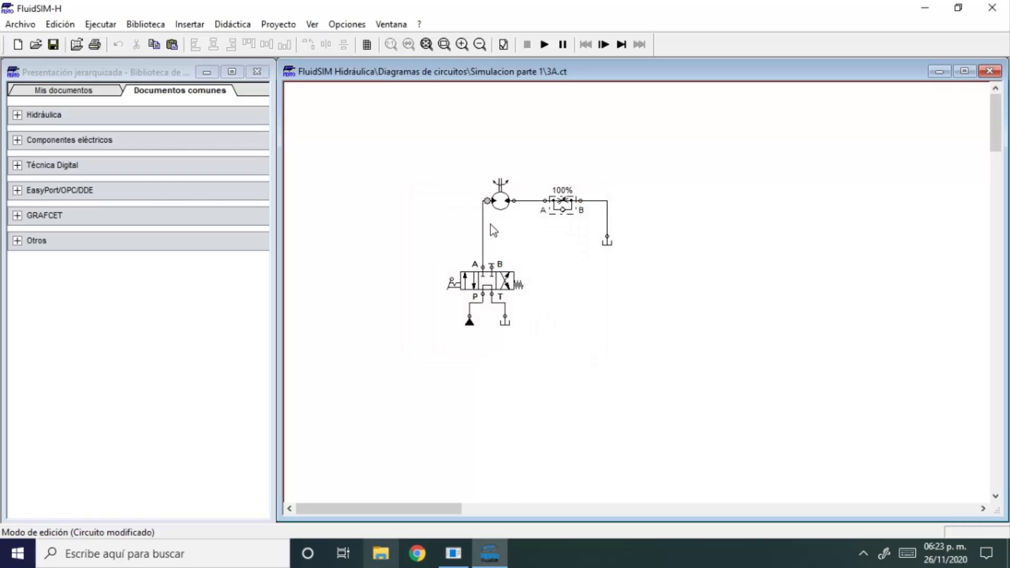
{"action": "left_click_drag", "start_coordinate": [459, 191], "coordinate": [492, 225]}
Simulate circuit 3A with the directional valve shifted to drive the motor, and set the throttle opening to 50%.
{"action": "left_click", "coordinate": [546, 45]}
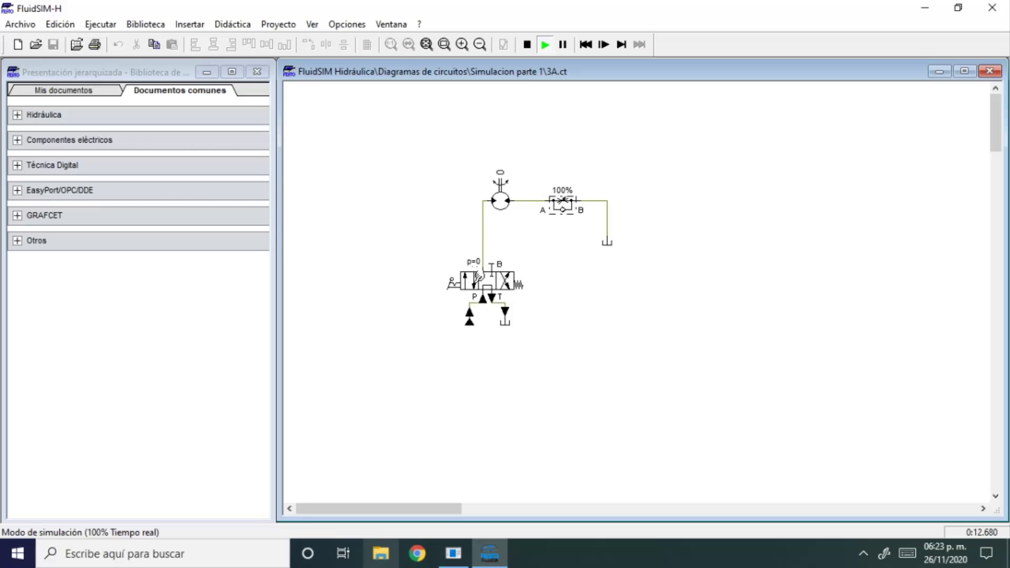
{"action": "left_click", "coordinate": [472, 275]}
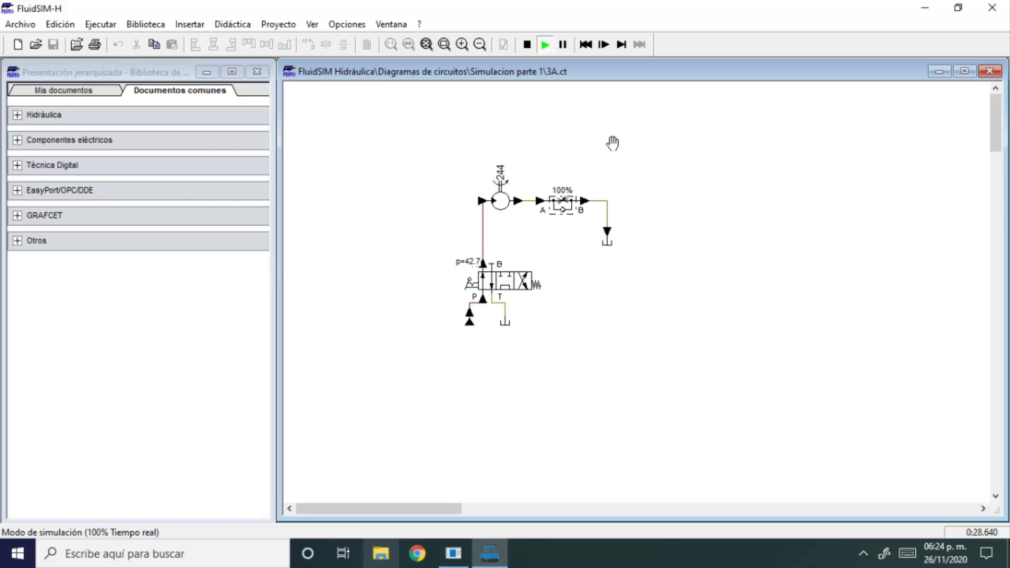
{"action": "left_click", "coordinate": [576, 205]}
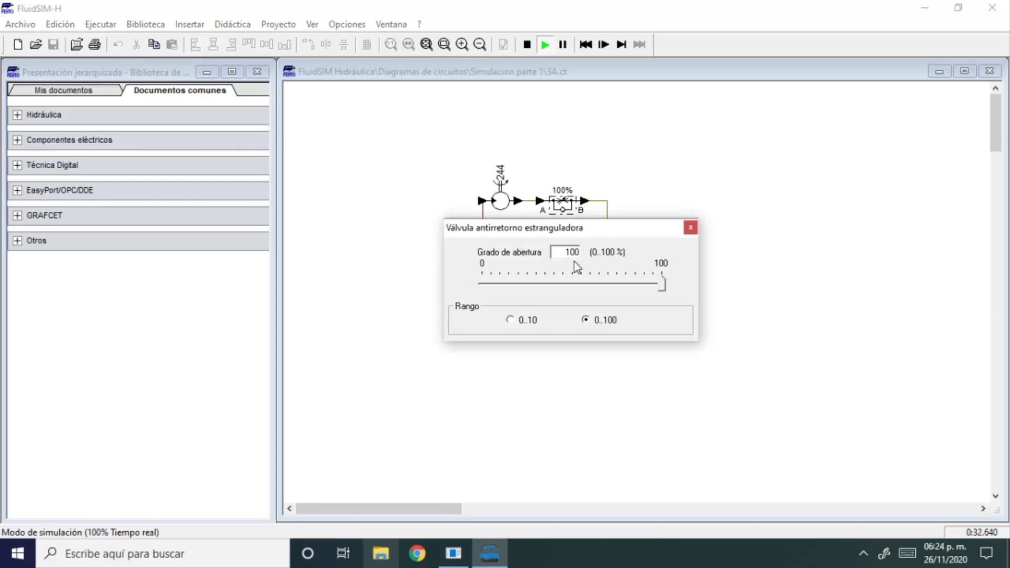
{"action": "type", "text": "50"}
{"action": "key", "text": "Return"}
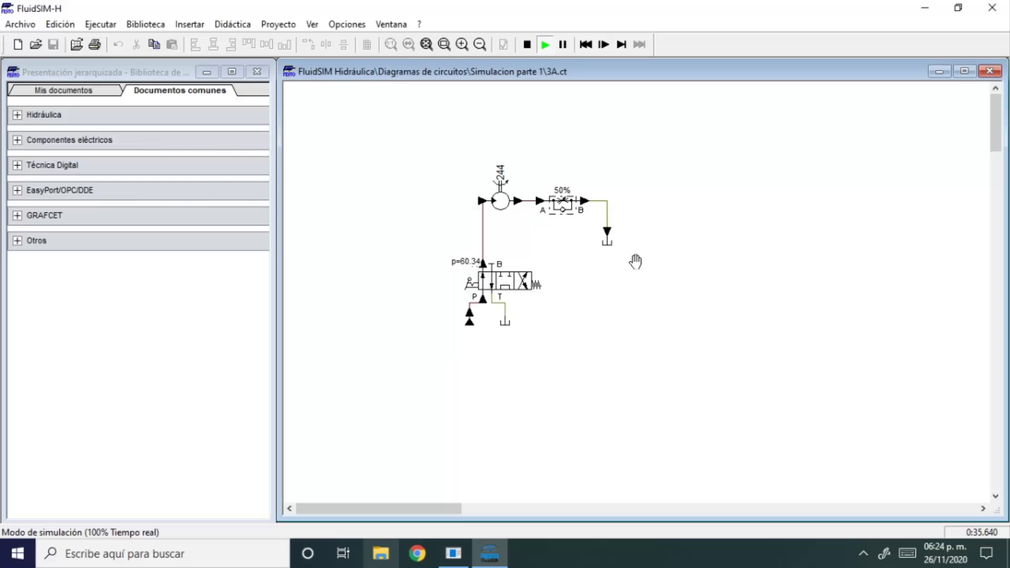
Reduce the throttle check valve's opening to 20% while the motor is running.
{"action": "double_click", "coordinate": [565, 208]}
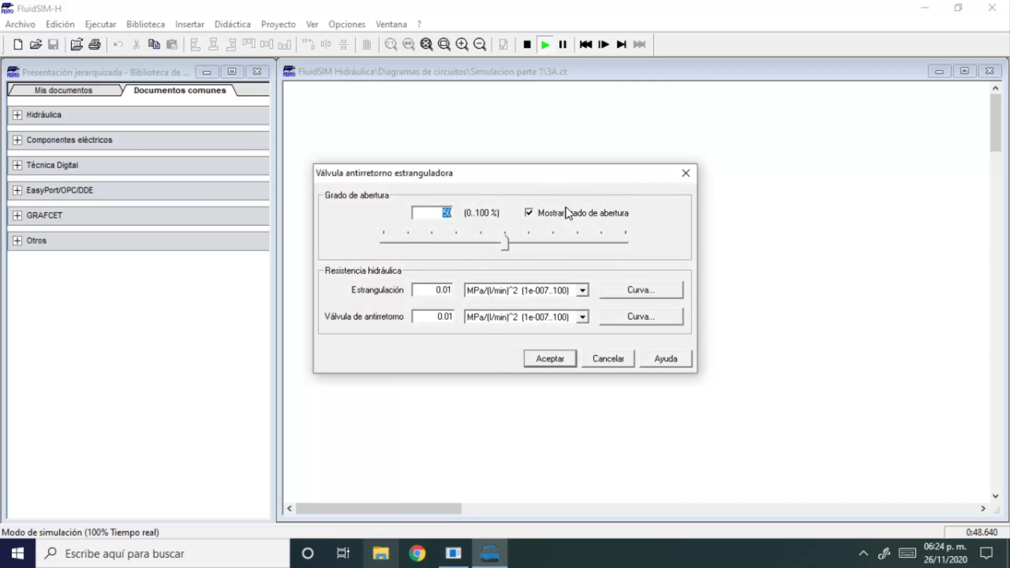
{"action": "type", "text": "20"}
{"action": "key", "text": "Return"}
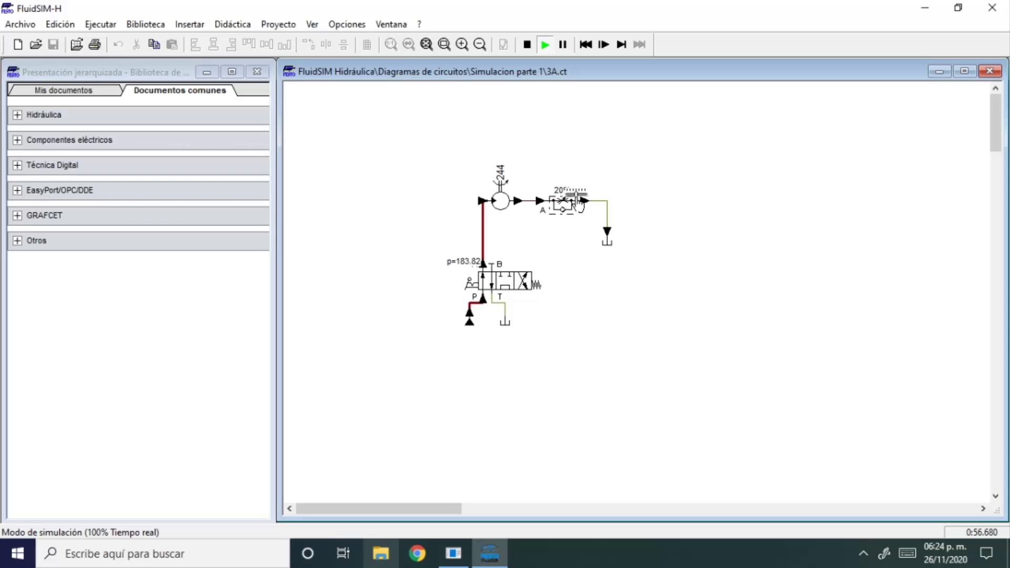
Reduce the throttle check valve's opening to 5% and then to 1% while the hydraulic motor is running.
{"action": "left_click", "coordinate": [559, 206]}
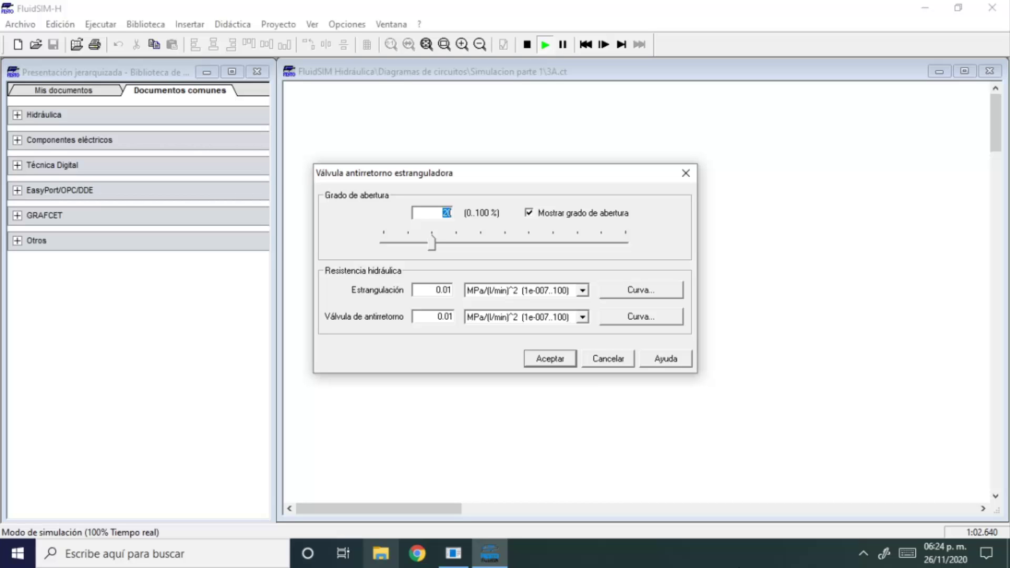
{"action": "type", "text": "5"}
{"action": "key", "text": "Return"}
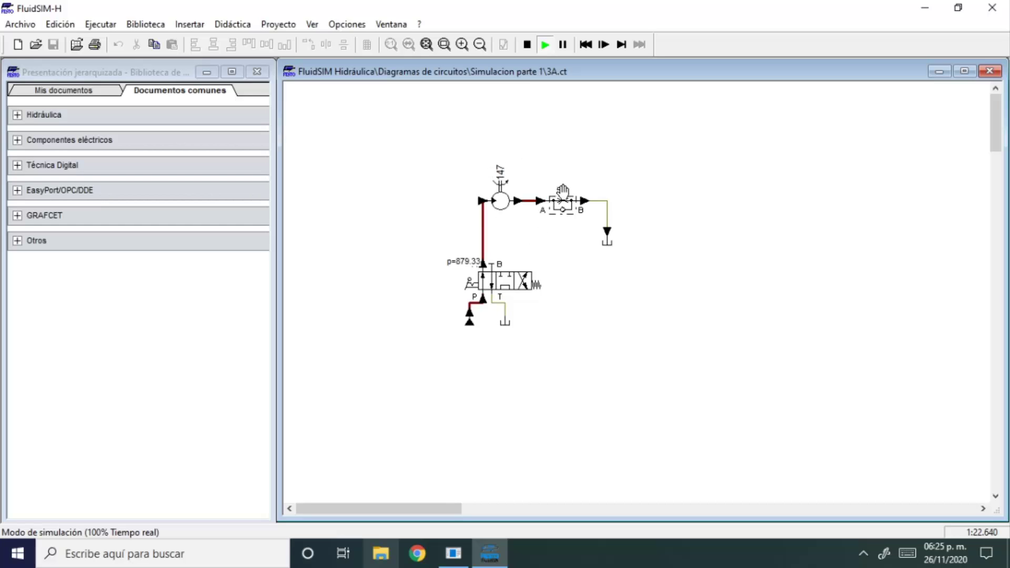
{"action": "left_click", "coordinate": [564, 203]}
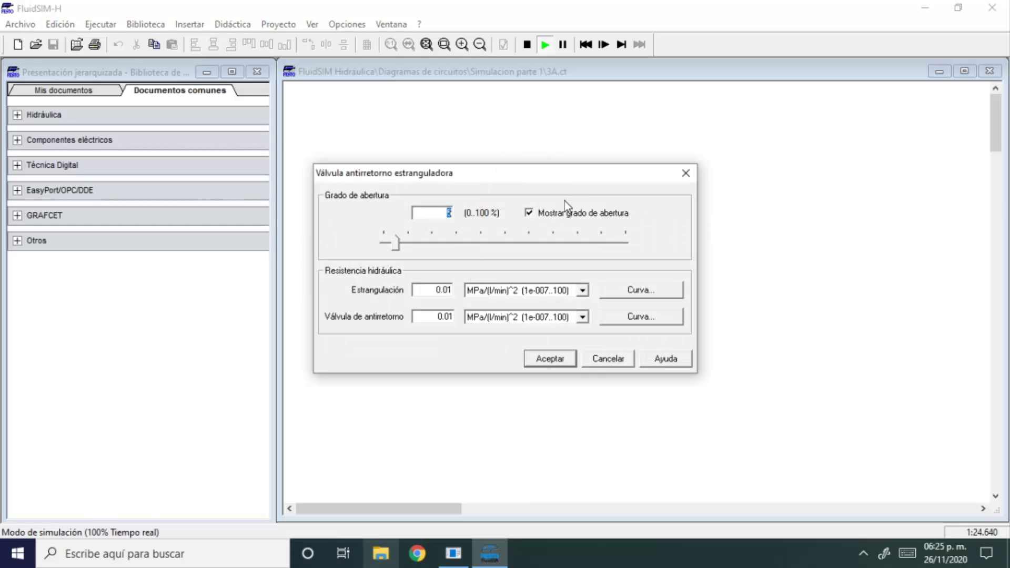
{"action": "type", "text": "1"}
{"action": "key", "text": "Return"}
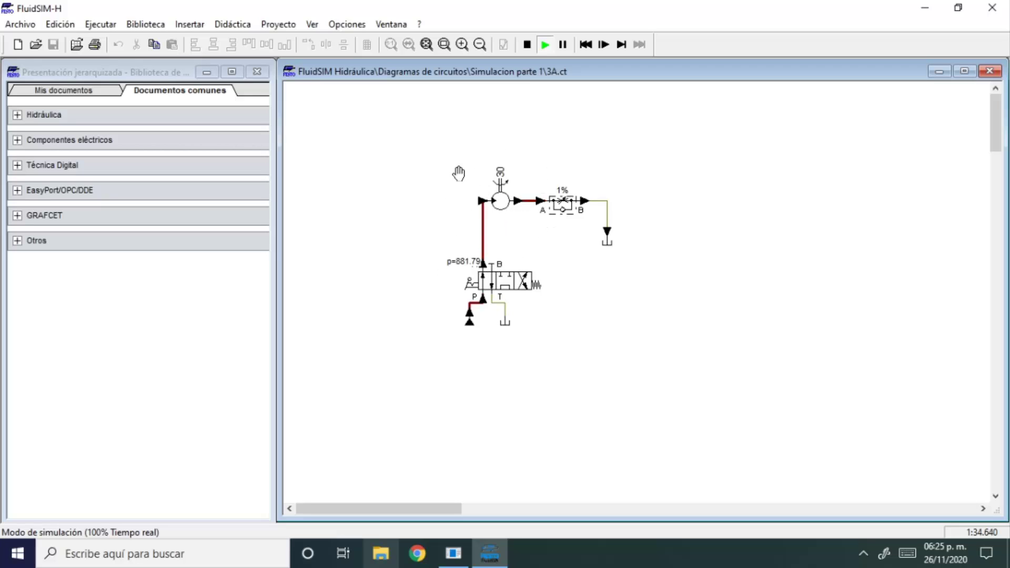
Open the throttle check valve fully to 100% during the running simulation.
{"action": "left_click", "coordinate": [564, 207]}
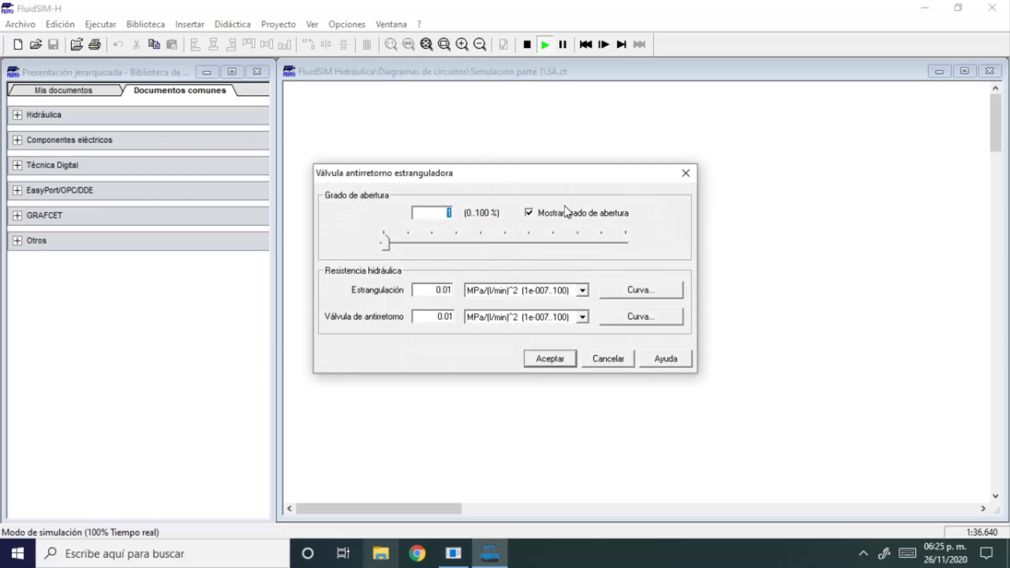
{"action": "type", "text": "00"}
{"action": "key", "text": "Return"}
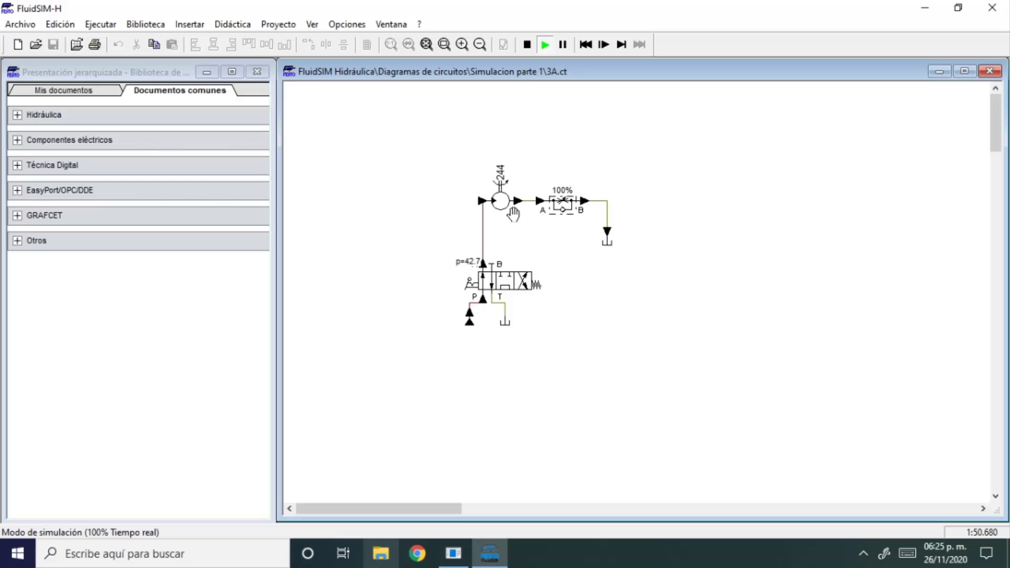
Return the throttle check valve's opening to 1% and stop the simulation of circuit 3A.
{"action": "left_click", "coordinate": [559, 207]}
{"action": "type", "text": "100"}
{"action": "key", "text": "Return"}
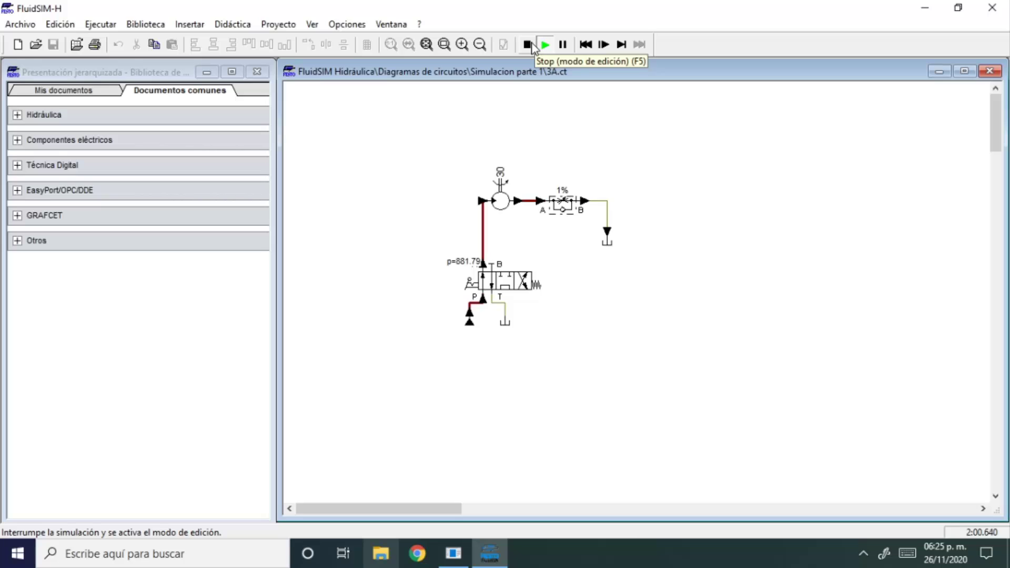
{"action": "left_click", "coordinate": [535, 42]}
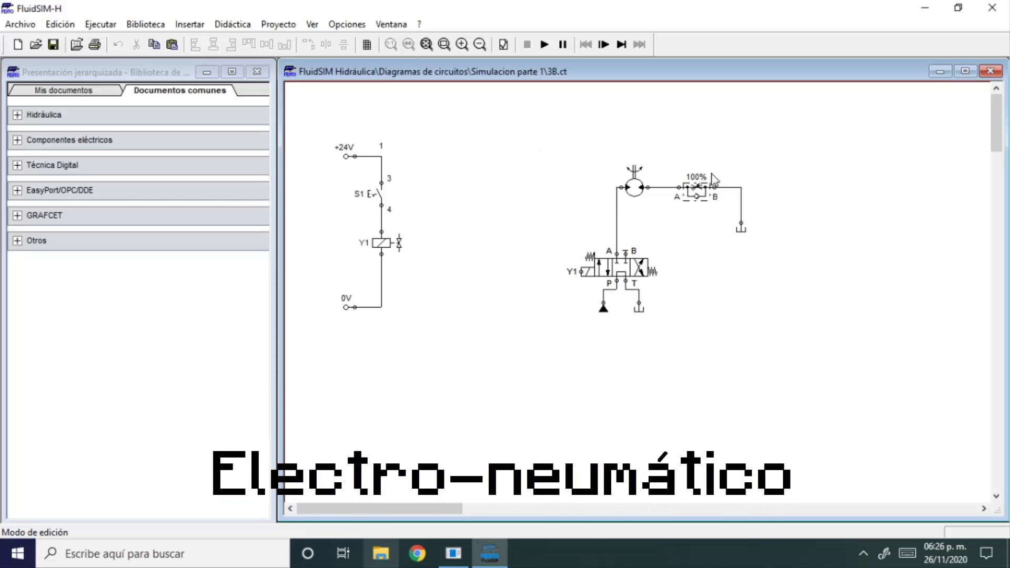
Examine circuit 3B's electrical control branch with switch S1 and solenoid Y1, its directional valve and its tank line.
{"action": "left_click_drag", "start_coordinate": [514, 148], "coordinate": [368, 345]}
{"action": "left_click", "coordinate": [473, 316]}
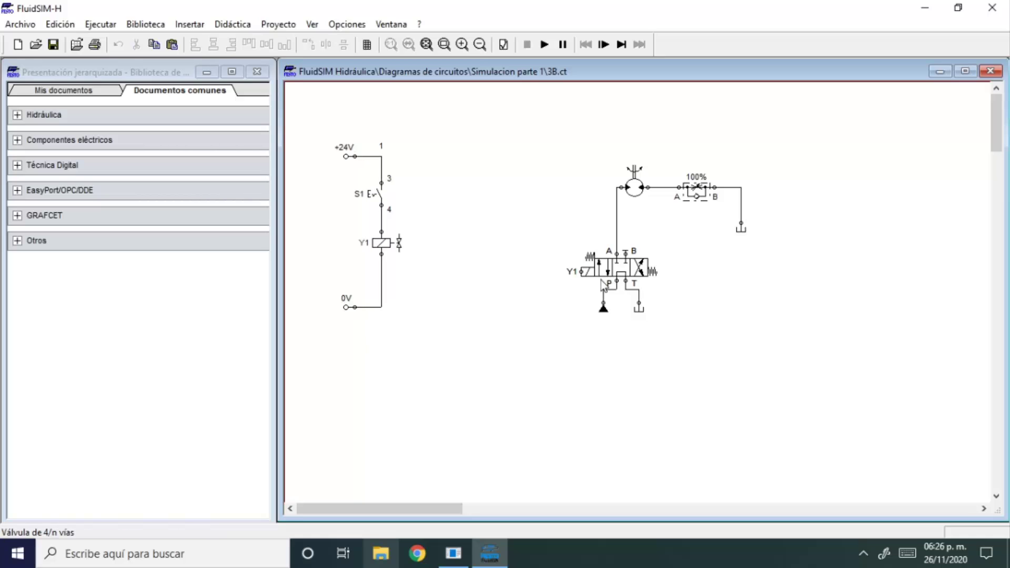
{"action": "left_click_drag", "start_coordinate": [441, 105], "coordinate": [318, 332]}
{"action": "left_click_drag", "start_coordinate": [314, 131], "coordinate": [346, 216]}
{"action": "left_click", "coordinate": [460, 251]}
{"action": "left_click", "coordinate": [382, 242]}
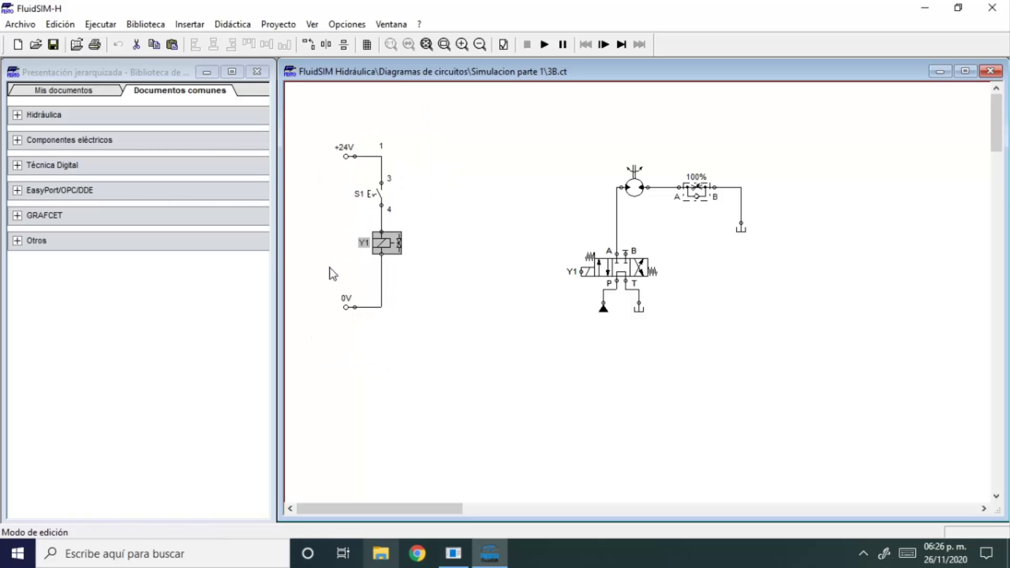
{"action": "left_click", "coordinate": [332, 273]}
{"action": "left_click", "coordinate": [636, 263]}
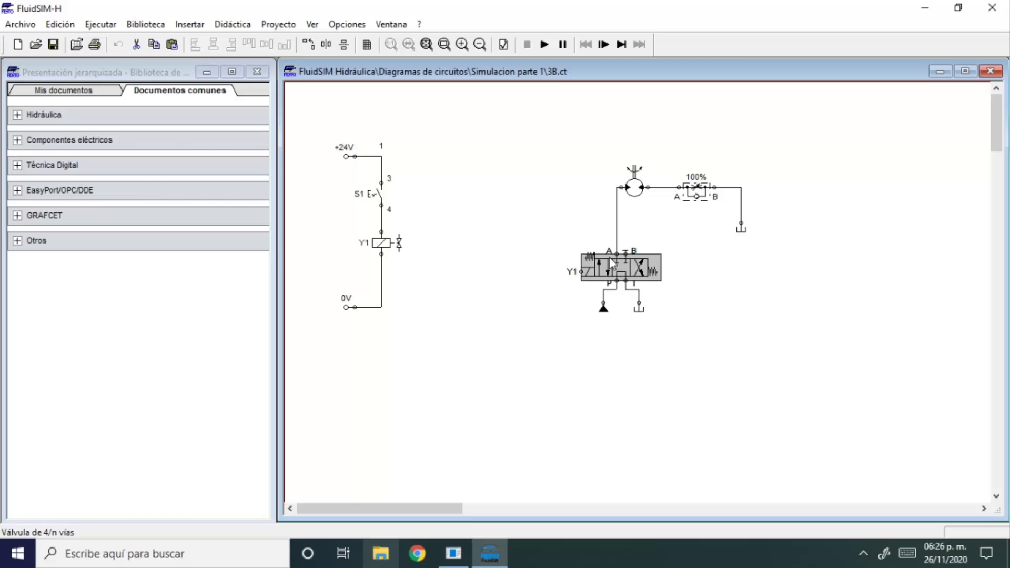
{"action": "left_click_drag", "start_coordinate": [638, 301], "coordinate": [626, 281]}
{"action": "left_click", "coordinate": [709, 280]}
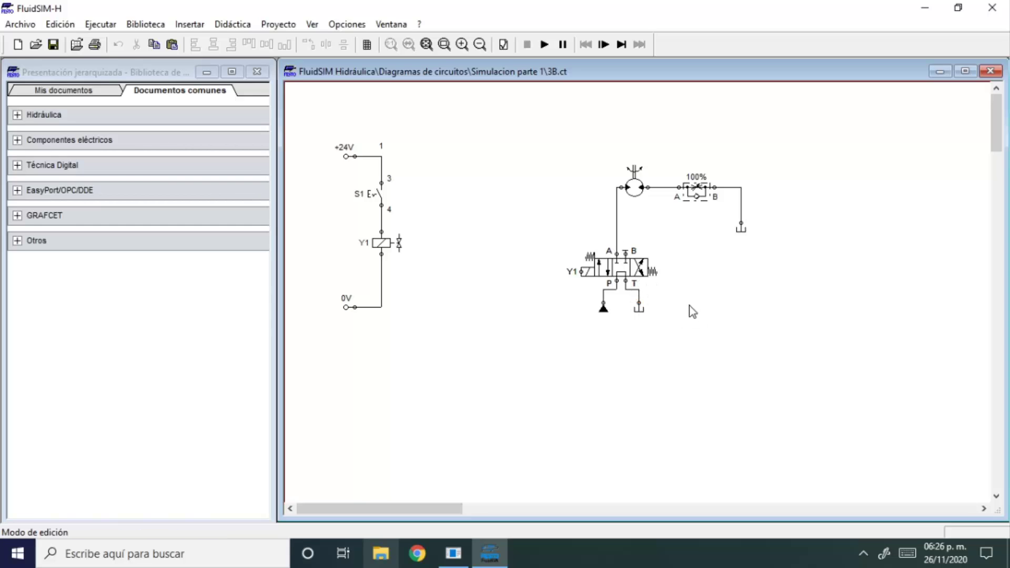
{"action": "left_click_drag", "start_coordinate": [629, 246], "coordinate": [772, 226]}
{"action": "left_click", "coordinate": [756, 256]}
Enable the pressure display in psi at connection A of the directional valve and at the hydraulic motor's inlet connection.
{"action": "double_click", "coordinate": [616, 253]}
{"action": "left_click", "coordinate": [468, 270]}
{"action": "left_click", "coordinate": [447, 335]}
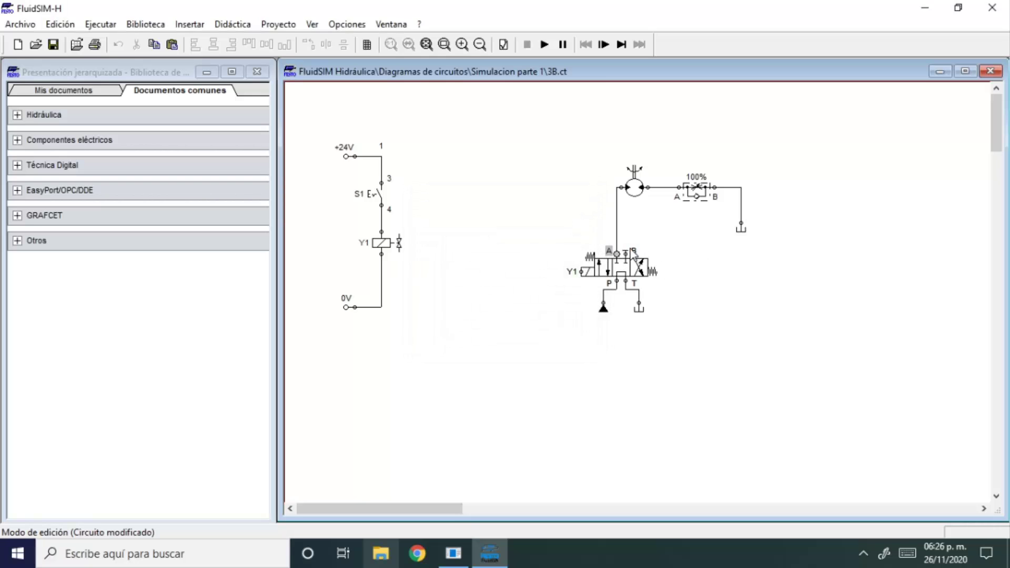
{"action": "double_click", "coordinate": [621, 187]}
{"action": "left_click", "coordinate": [480, 268]}
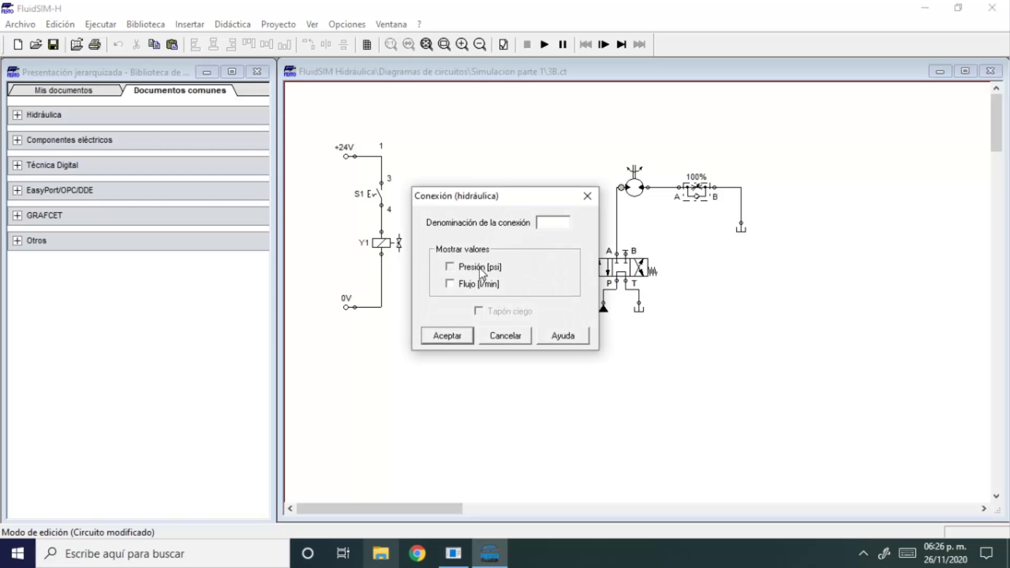
{"action": "left_click", "coordinate": [447, 335]}
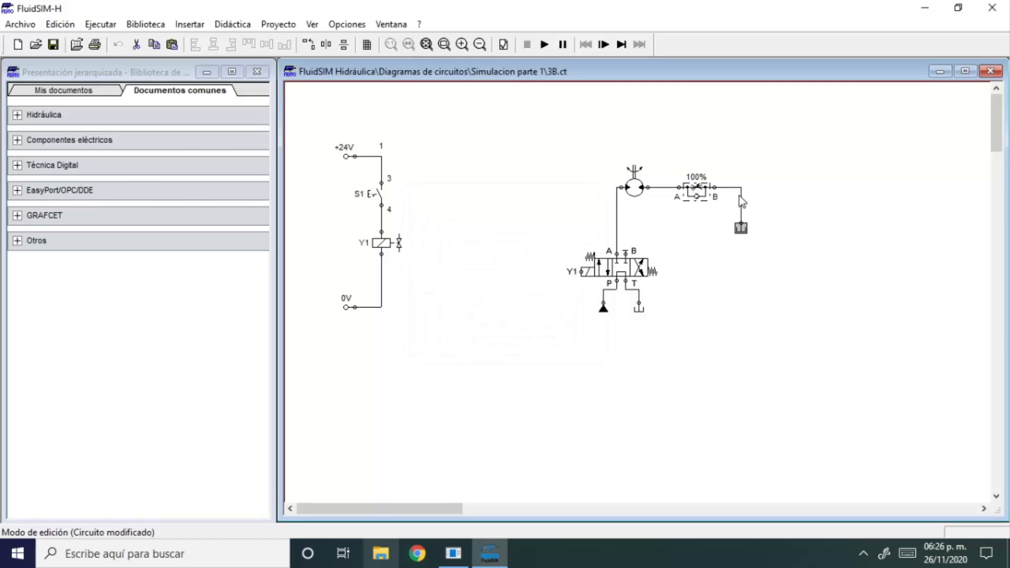
Briefly run and stop circuit 3B's simulation, and check the display options of the hydraulic motor's inlet connection.
{"action": "left_click", "coordinate": [545, 44]}
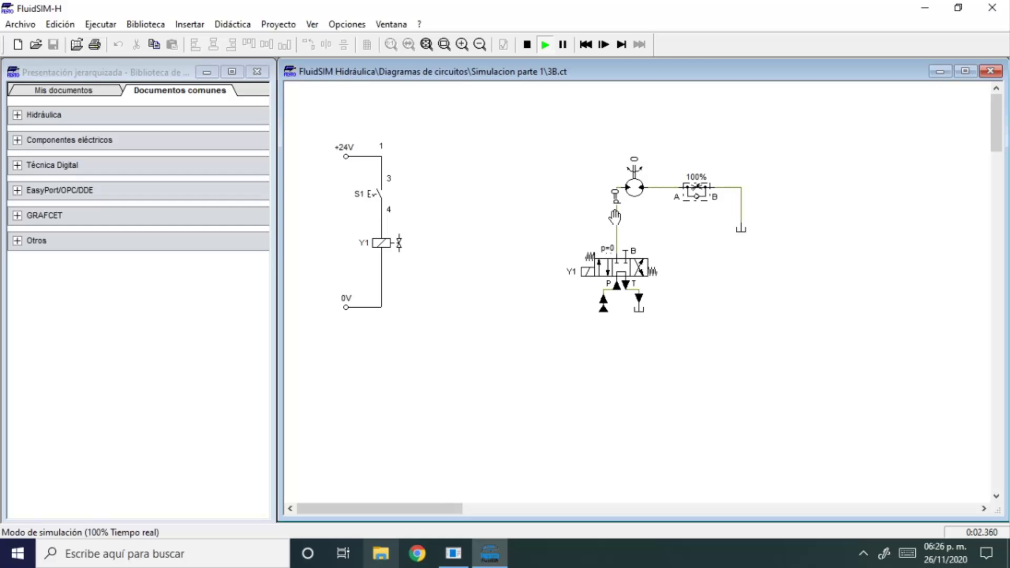
{"action": "left_click", "coordinate": [527, 44]}
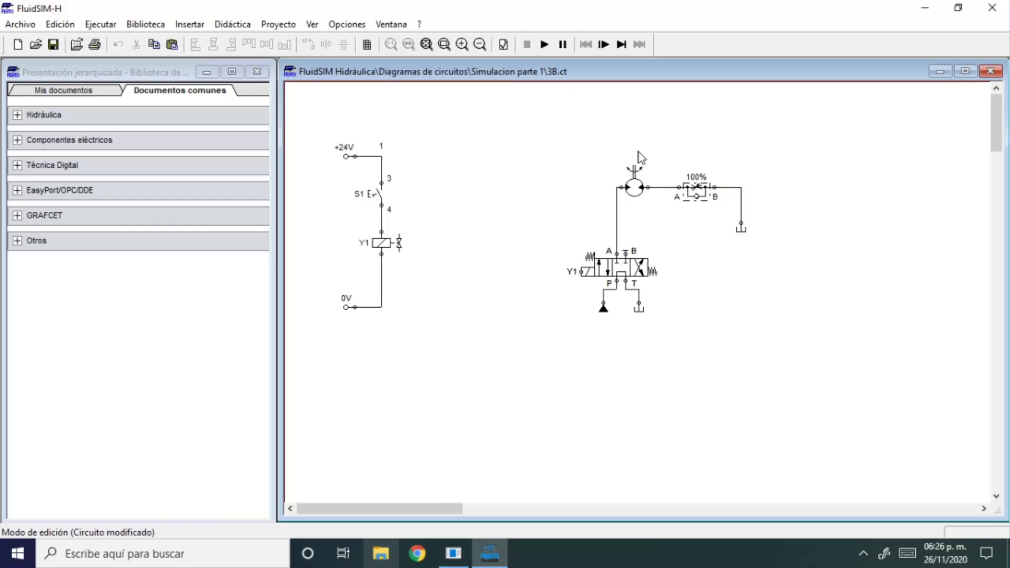
{"action": "double_click", "coordinate": [620, 187]}
{"action": "left_click", "coordinate": [587, 195]}
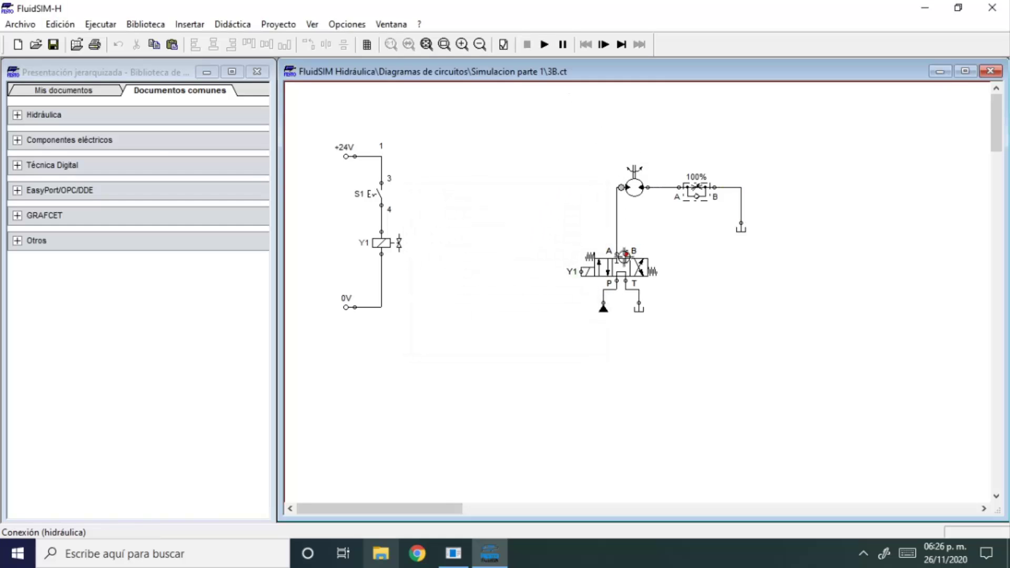
Simulate circuit 3B with switch S1 closed to drive the motor, and reduce the throttle check valve's opening to 10%.
{"action": "left_click", "coordinate": [545, 45]}
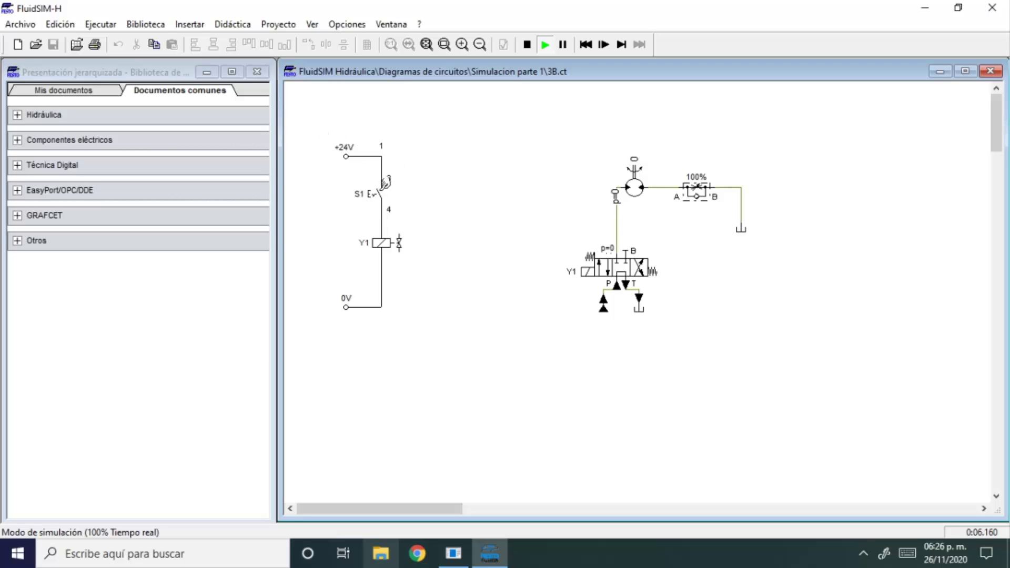
{"action": "left_click", "coordinate": [386, 182]}
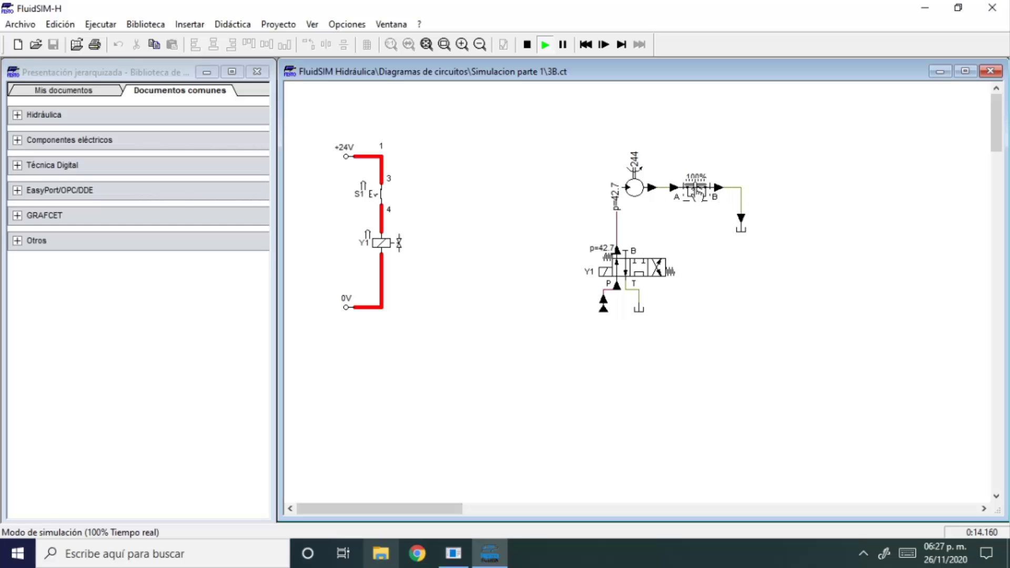
{"action": "left_click", "coordinate": [702, 193]}
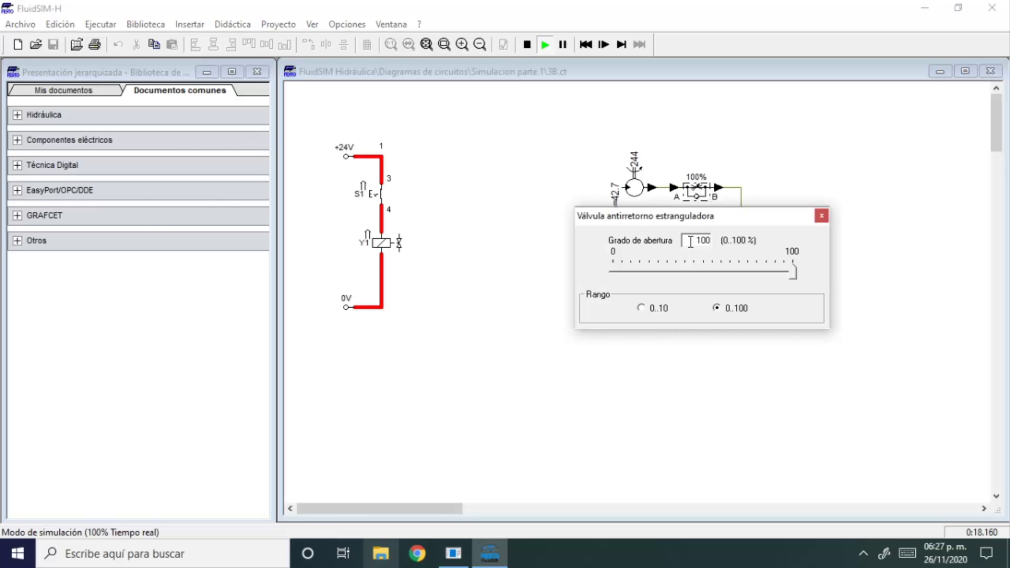
{"action": "type", "text": "10"}
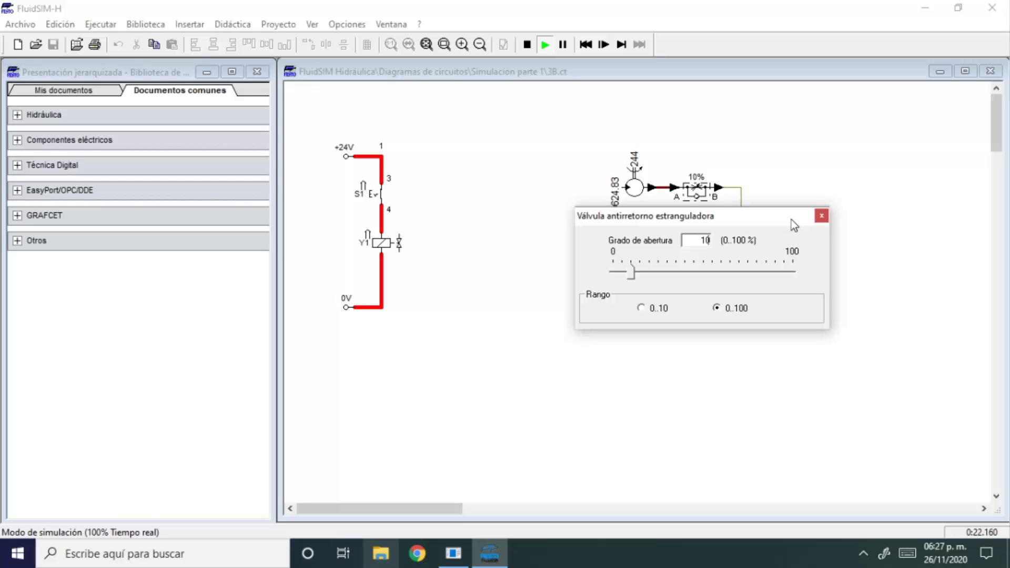
Clear the valve settings window away from the circuit, and lower the throttle opening to 9% and then 8%.
{"action": "left_click_drag", "start_coordinate": [791, 220], "coordinate": [929, 139]}
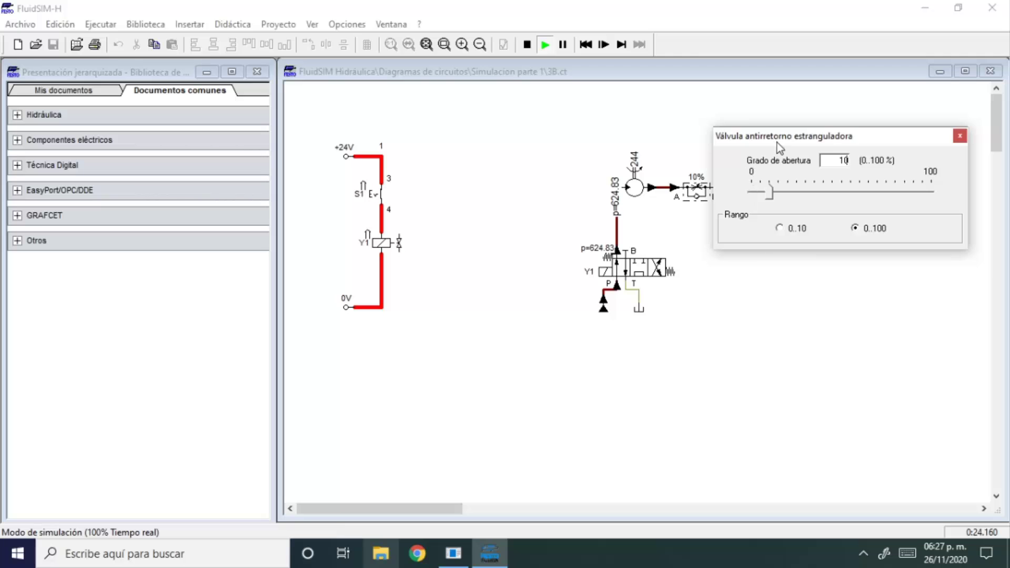
{"action": "left_click_drag", "start_coordinate": [778, 143], "coordinate": [816, 141]}
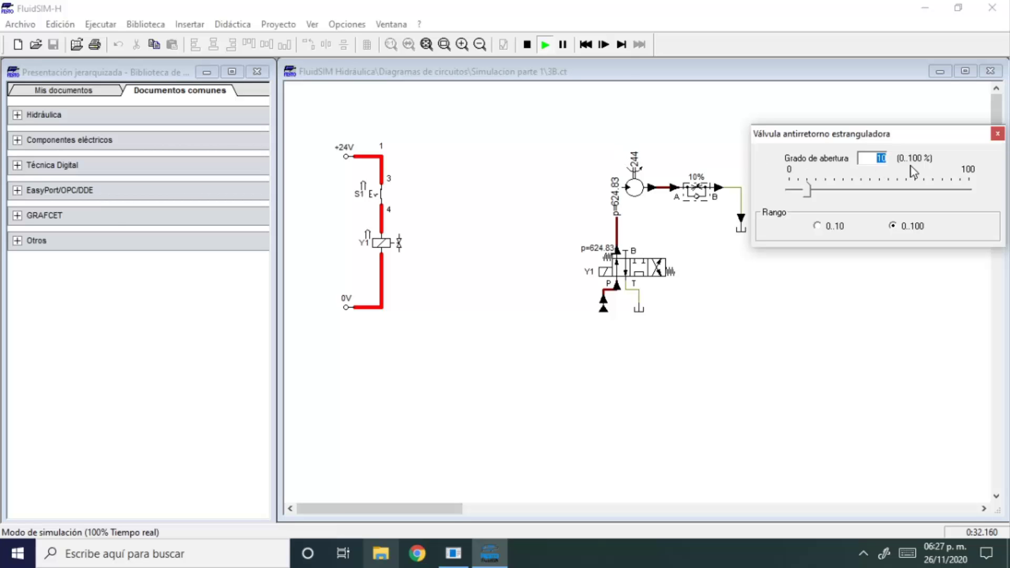
{"action": "type", "text": "9"}
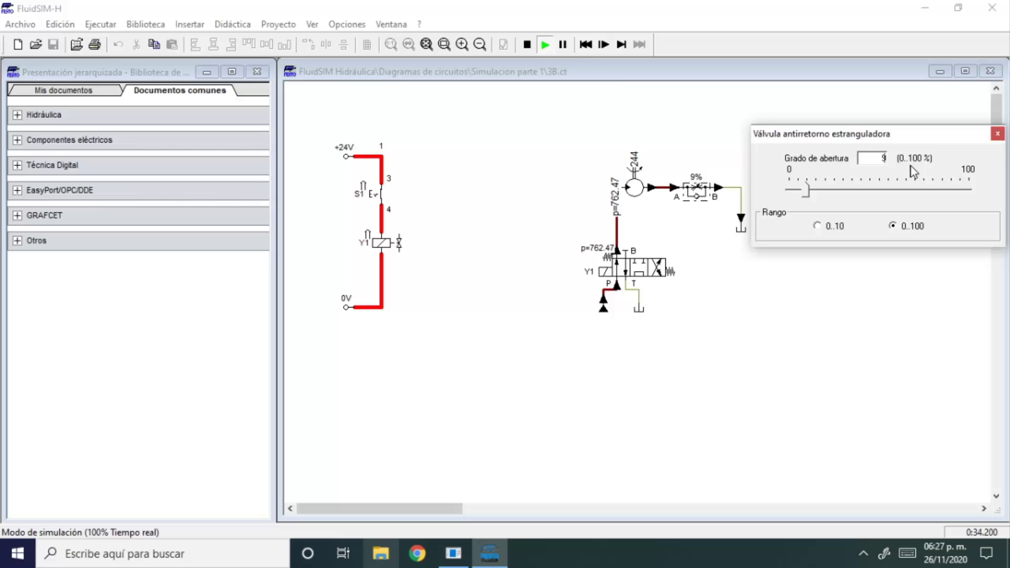
{"action": "key", "text": "BackSpace"}
{"action": "type", "text": "8"}
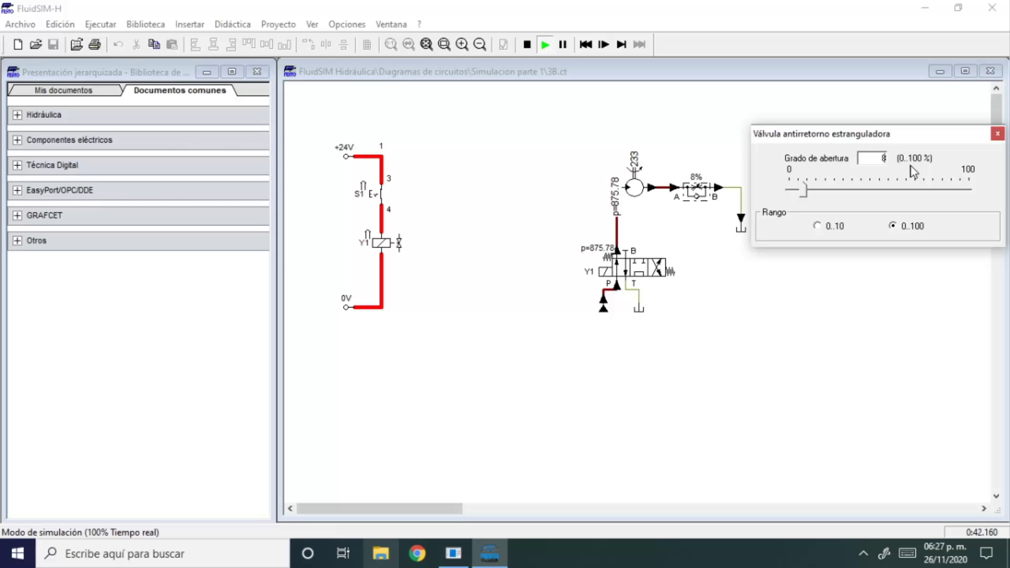
Gradually close the throttle check valve to 0%, and set its opening to 1%.
{"action": "left_click_drag", "start_coordinate": [805, 191], "coordinate": [804, 190]}
{"action": "left_click_drag", "start_coordinate": [804, 190], "coordinate": [793, 191]}
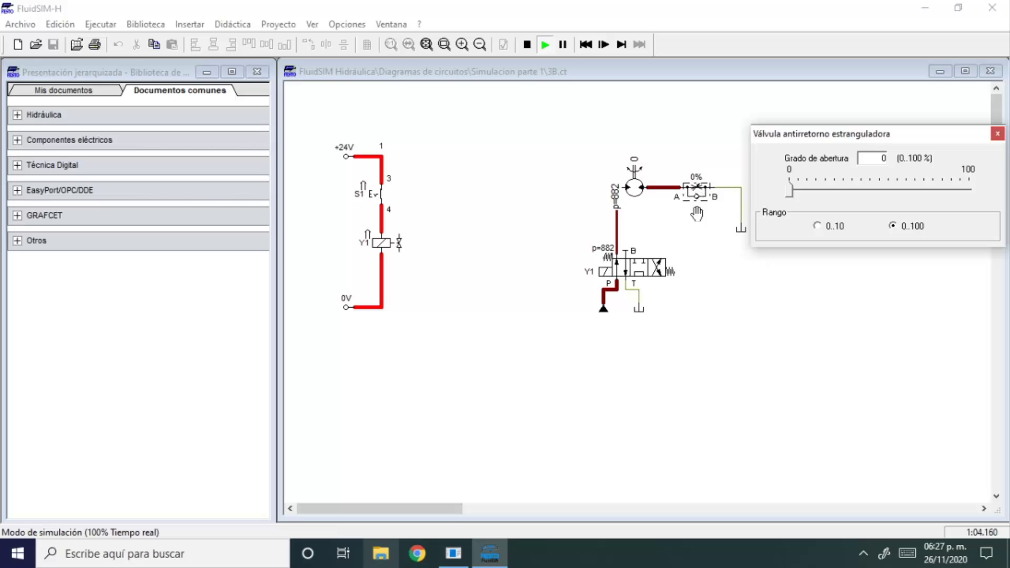
{"action": "left_click", "coordinate": [998, 133]}
{"action": "double_click", "coordinate": [698, 191]}
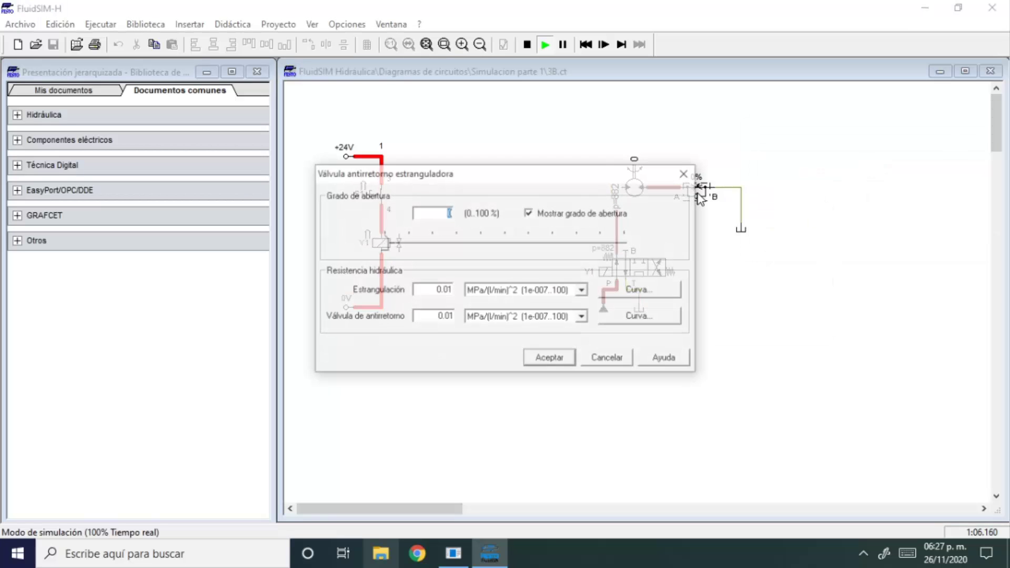
{"action": "key", "text": "Return"}
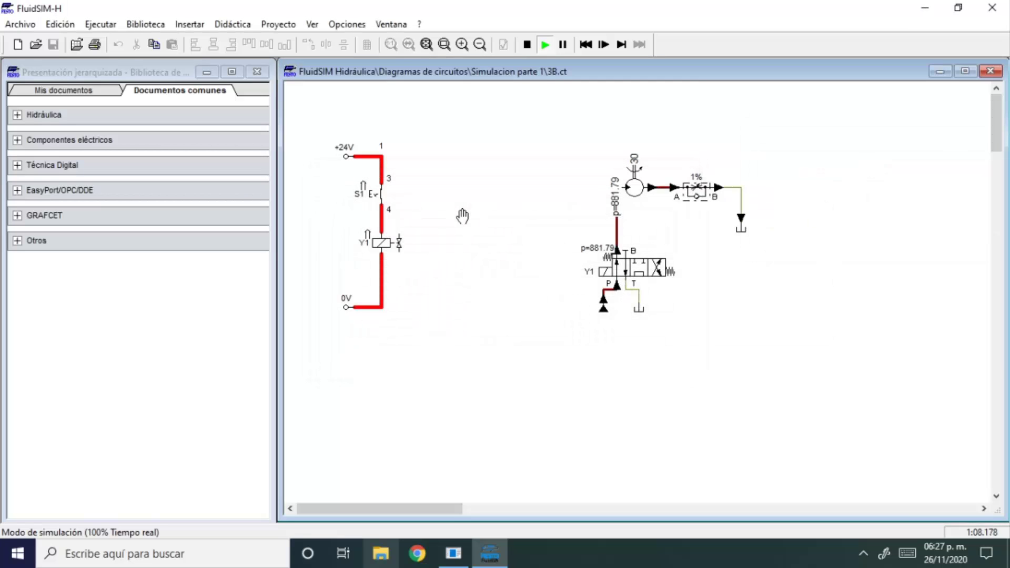
Toggle switch S1 to stop and restart the motor, leave the switch open, and end the simulation.
{"action": "left_click", "coordinate": [382, 194]}
{"action": "left_click", "coordinate": [383, 185]}
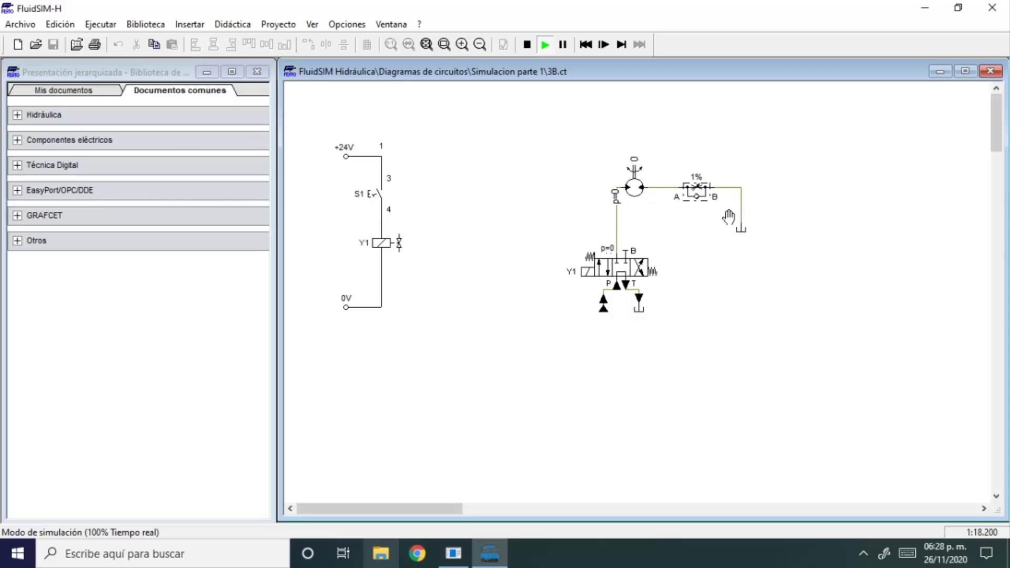
{"action": "left_click", "coordinate": [375, 187]}
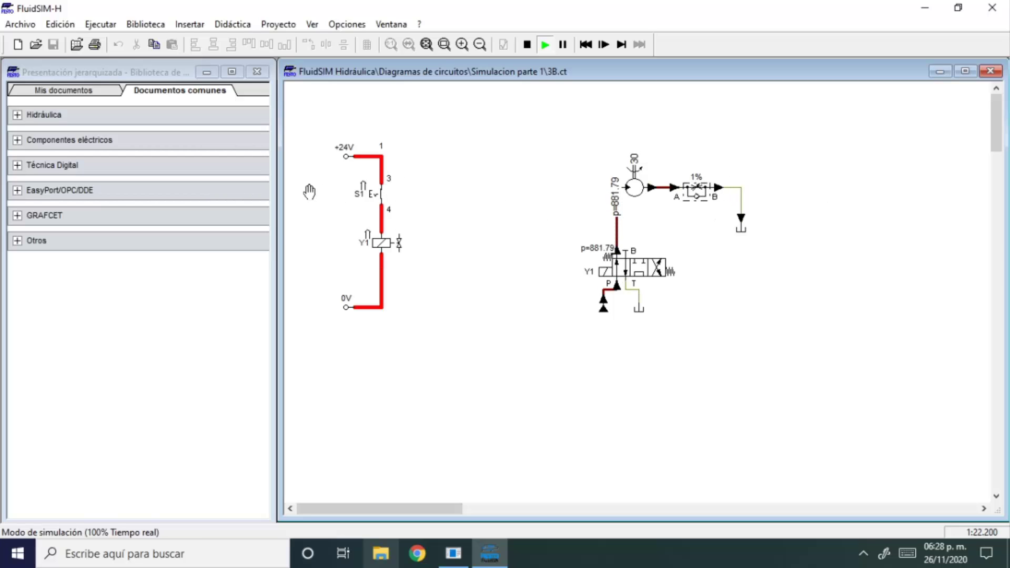
{"action": "left_click", "coordinate": [386, 187]}
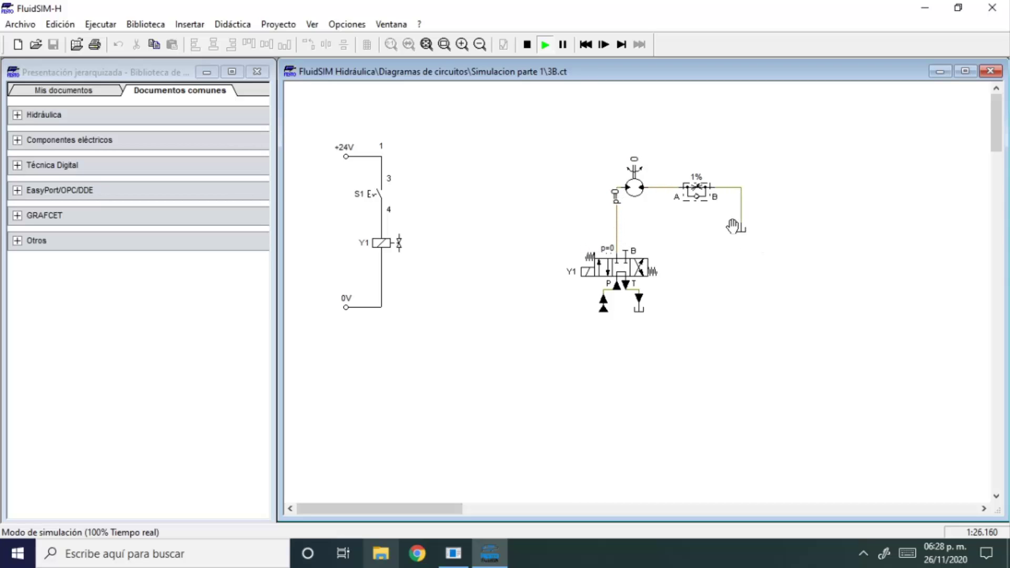
{"action": "left_click", "coordinate": [527, 44]}
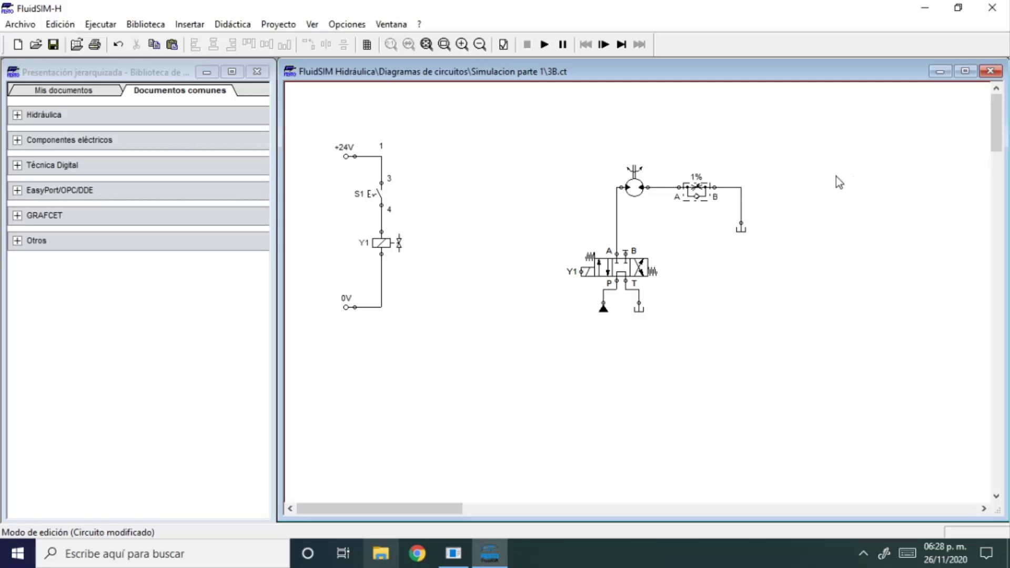
{"action": "left_click_drag", "start_coordinate": [797, 153], "coordinate": [791, 212]}
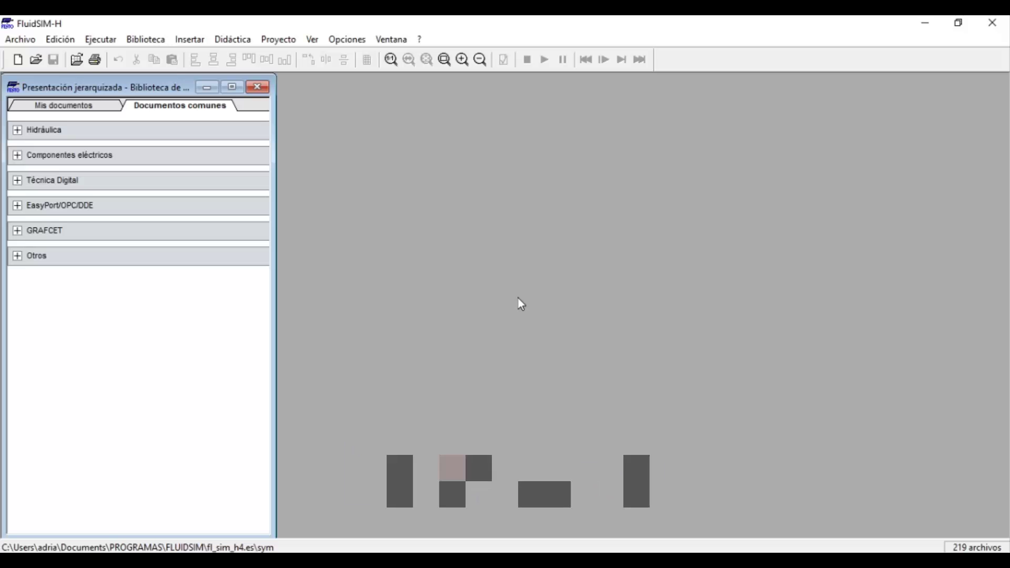
Create a new circuit drawing and place a double-acting hydraulic cylinder from the actuator library in its upper area.
{"action": "left_click", "coordinate": [19, 60]}
{"action": "left_click", "coordinate": [44, 129]}
{"action": "left_click", "coordinate": [67, 181]}
{"action": "left_click_drag", "start_coordinate": [131, 214], "coordinate": [507, 191]}
{"action": "left_click", "coordinate": [105, 182]}
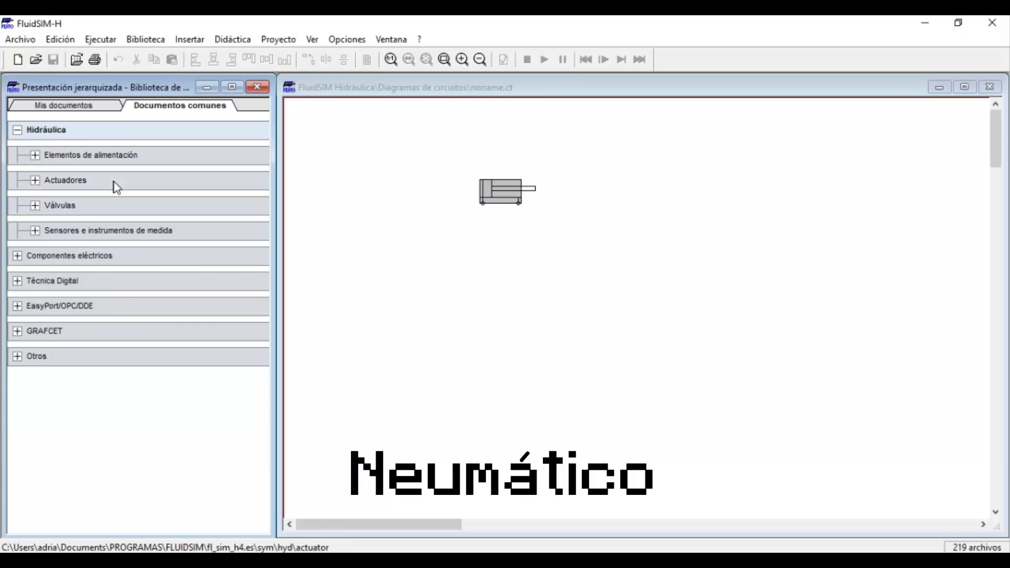
Place a configurable 4/n-way valve below the cylinder and a throttle check valve to the left between them.
{"action": "left_click", "coordinate": [61, 206]}
{"action": "left_click", "coordinate": [124, 231]}
{"action": "left_click_drag", "start_coordinate": [133, 265], "coordinate": [500, 252]}
{"action": "left_click", "coordinate": [106, 230]}
{"action": "left_click", "coordinate": [84, 282]}
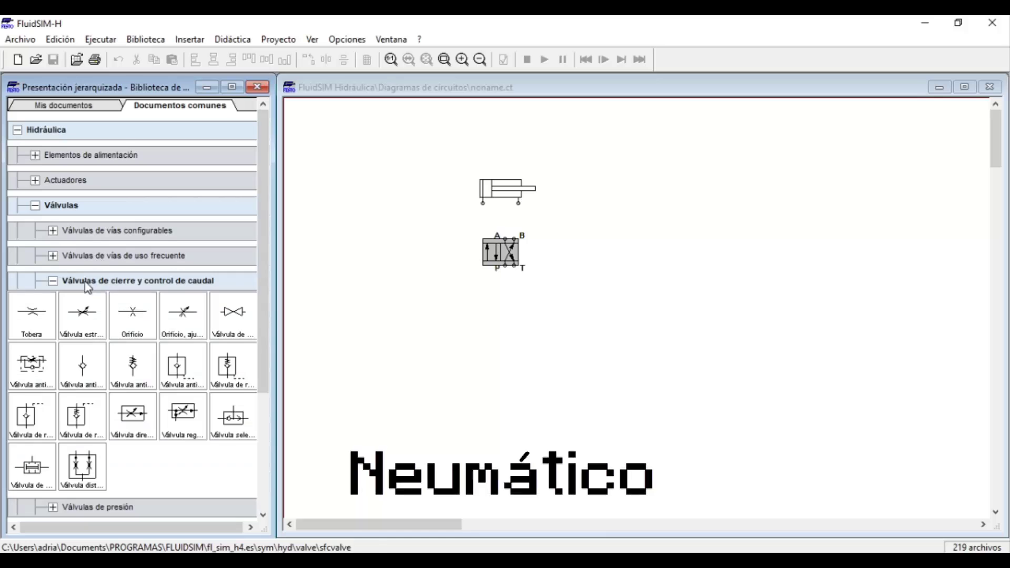
{"action": "left_click_drag", "start_coordinate": [32, 365], "coordinate": [472, 229]}
Place a hydraulic pressure source and a tank side by side below the 4/n-way valve, and collapse the hydraulic library.
{"action": "left_click", "coordinate": [66, 207]}
{"action": "left_click", "coordinate": [90, 155]}
{"action": "left_click_drag", "start_coordinate": [32, 189], "coordinate": [497, 279]}
{"action": "left_click_drag", "start_coordinate": [181, 190], "coordinate": [510, 284]}
{"action": "left_click", "coordinate": [105, 155]}
{"action": "left_click", "coordinate": [137, 132]}
Configure the 4/n-way valve body with a P-to-T tandem centre as second position and crossed flow as third position.
{"action": "double_click", "coordinate": [501, 252]}
{"action": "left_click", "coordinate": [496, 247]}
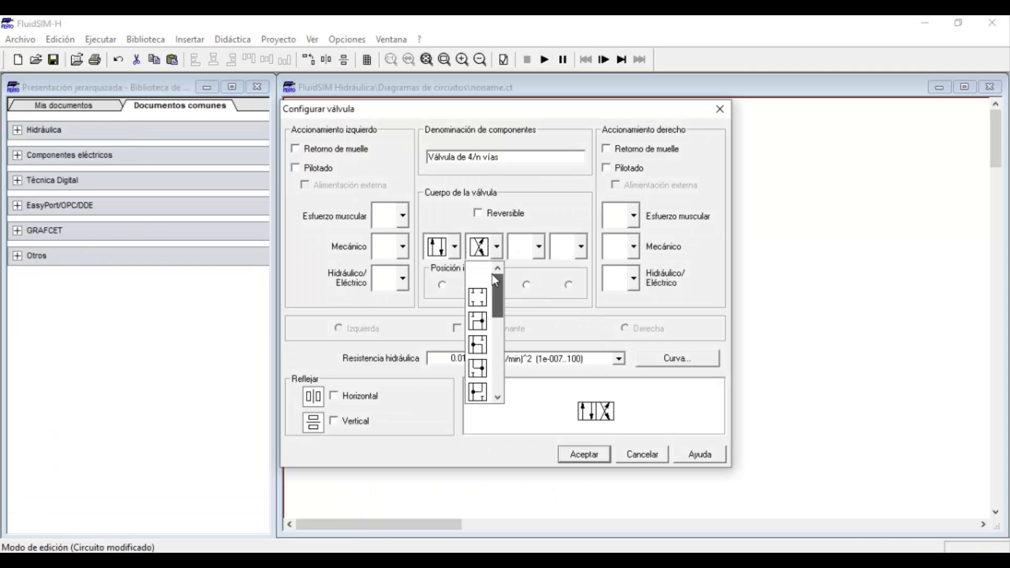
{"action": "scroll", "coordinate": [494, 305], "scroll_direction": "up", "scroll_amount": 2}
{"action": "left_click", "coordinate": [478, 292]}
{"action": "left_click", "coordinate": [539, 247]}
{"action": "left_click", "coordinate": [521, 370]}
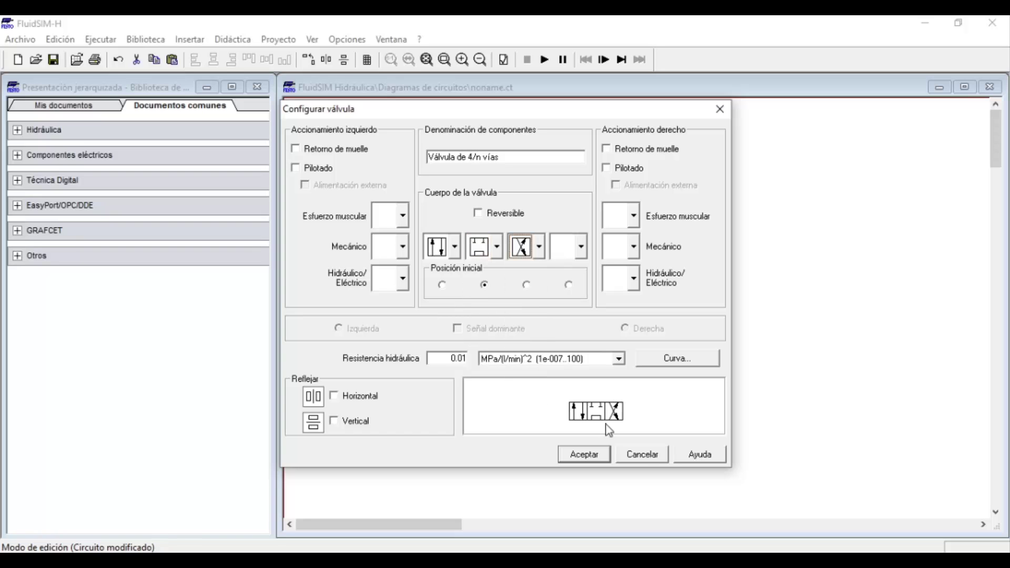
Give the valve a manual lever as left actuation and a spring return on the right, and accept the configuration.
{"action": "left_click", "coordinate": [623, 148]}
{"action": "left_click", "coordinate": [402, 215]}
{"action": "left_click", "coordinate": [390, 269]}
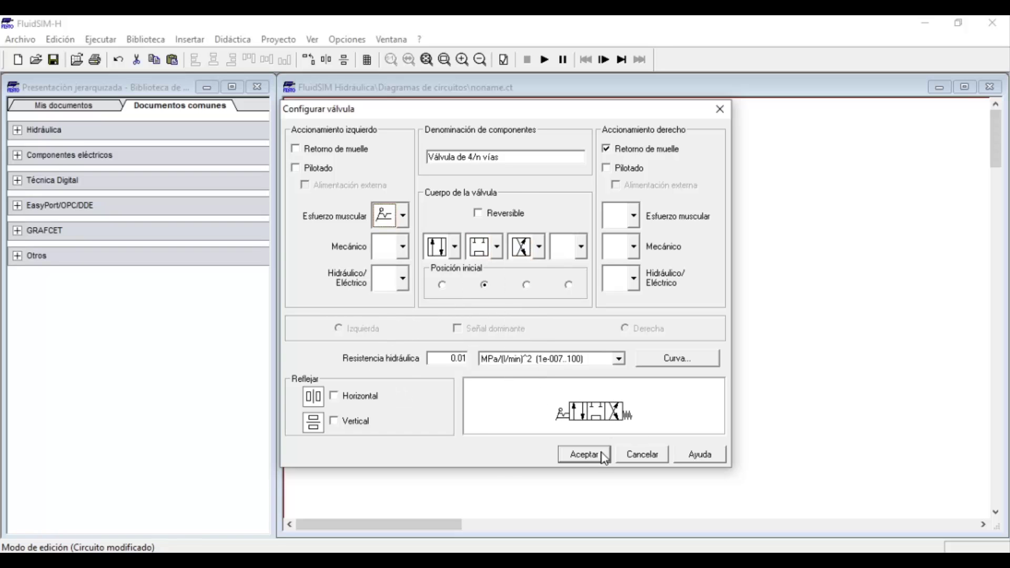
{"action": "left_click", "coordinate": [584, 455]}
Rotate the throttle check valve by 90° and position it between the cylinder and the directional valve.
{"action": "right_click", "coordinate": [460, 215]}
{"action": "mouse_move", "coordinate": [526, 341]}
{"action": "left_click", "coordinate": [679, 341]}
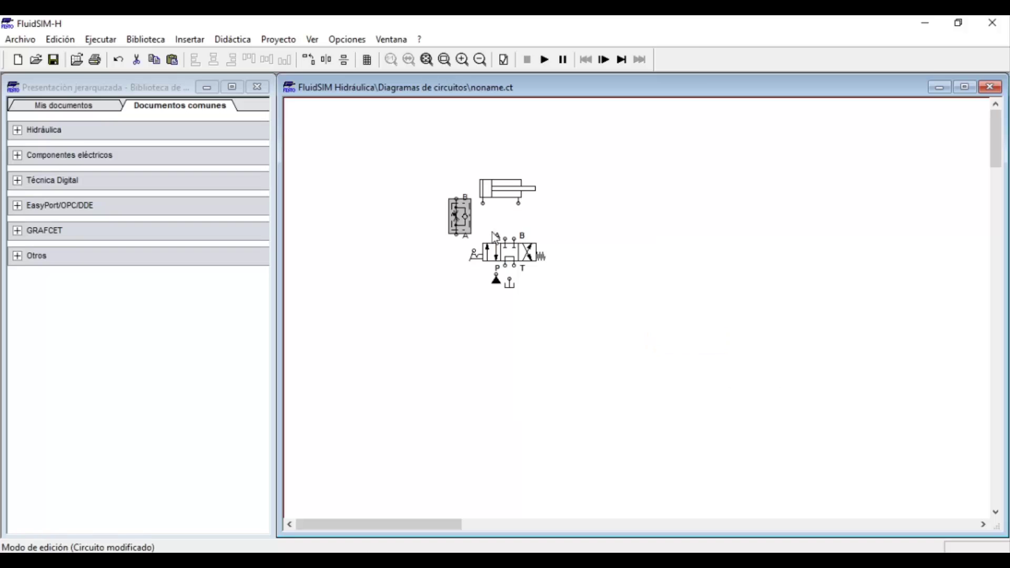
{"action": "left_click_drag", "start_coordinate": [461, 217], "coordinate": [514, 238]}
Connect the cylinder, throttle check valve, directional valve, pressure source and tank, and shift the whole circuit to the right.
{"action": "left_click_drag", "start_coordinate": [471, 139], "coordinate": [552, 224]}
{"action": "left_click", "coordinate": [479, 265]}
{"action": "mouse_move", "coordinate": [509, 283]}
{"action": "left_mouse_down"}
{"action": "mouse_move", "coordinate": [526, 288]}
{"action": "mouse_move", "coordinate": [501, 287]}
{"action": "left_mouse_up"}
{"action": "left_click_drag", "start_coordinate": [505, 265], "coordinate": [468, 142]}
{"action": "left_click_drag", "start_coordinate": [505, 253], "coordinate": [607, 288]}
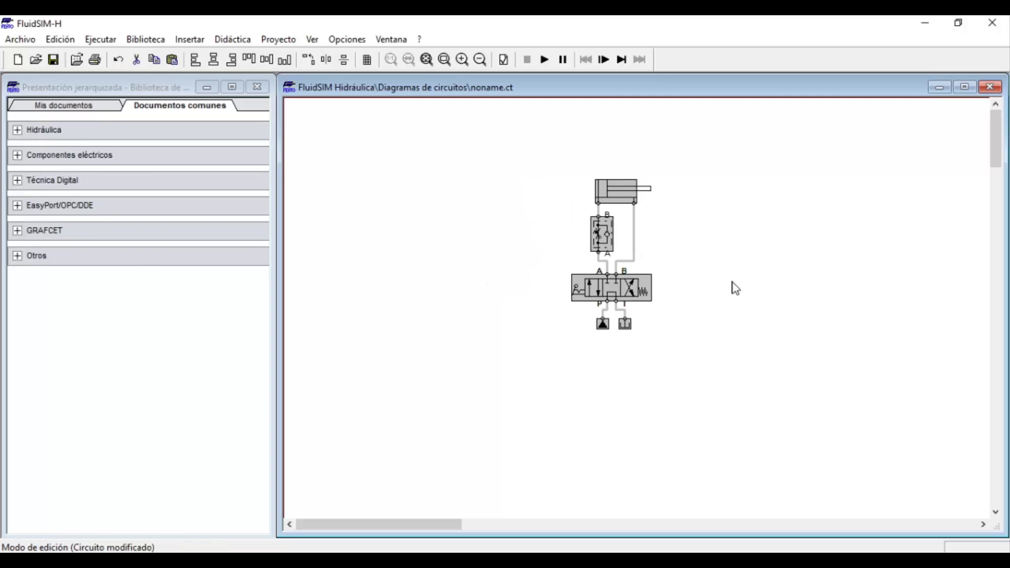
{"action": "left_click", "coordinate": [741, 284]}
Save the circuit as 1A in a new folder called Simulacion parte 1.
{"action": "key", "text": "ctrl+s"}
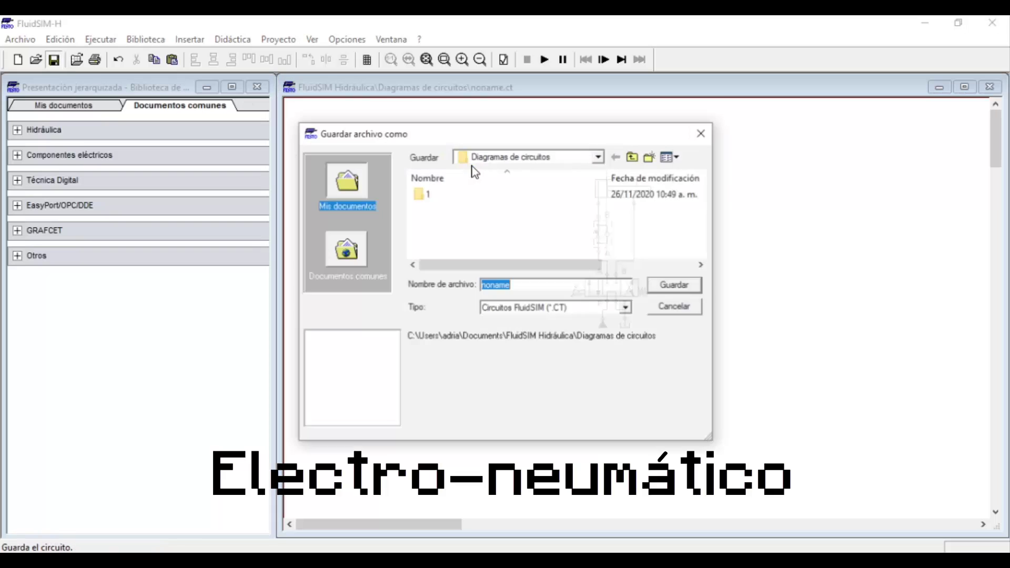
{"action": "left_click", "coordinate": [652, 156]}
{"action": "type", "text": "Simulacion parte 1"}
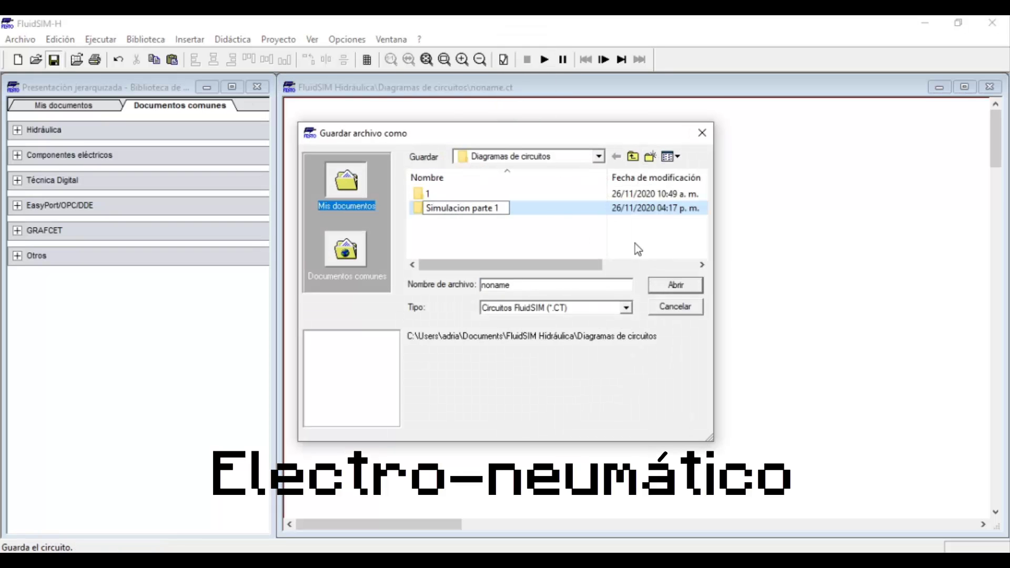
{"action": "key", "text": "Return"}
{"action": "double_click", "coordinate": [554, 207]}
{"action": "type", "text": "1A"}
{"action": "key", "text": "Return"}
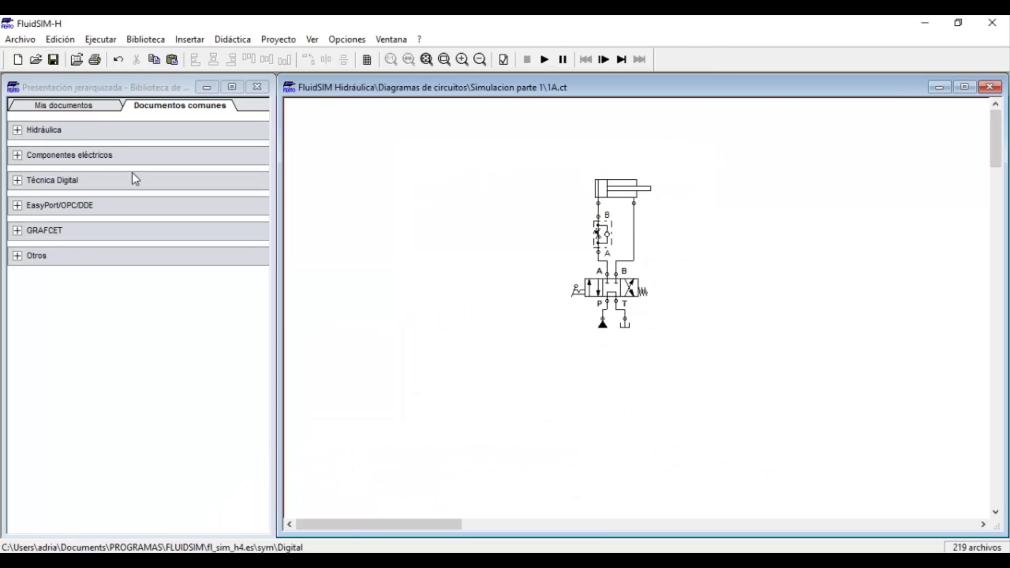
Replace the directional valve's manual left actuation with an electric solenoid, keeping the spring return on the right.
{"action": "left_click", "coordinate": [116, 155]}
{"action": "double_click", "coordinate": [611, 288]}
{"action": "left_click", "coordinate": [403, 215]}
{"action": "left_click", "coordinate": [392, 260]}
{"action": "left_click", "coordinate": [402, 278]}
{"action": "left_click", "coordinate": [388, 316]}
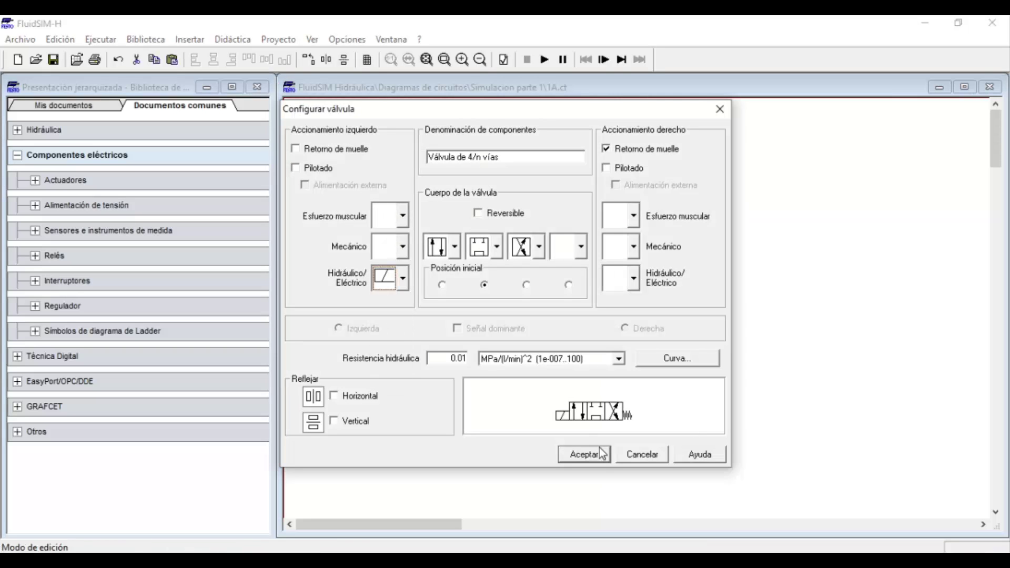
{"action": "left_click", "coordinate": [589, 455]}
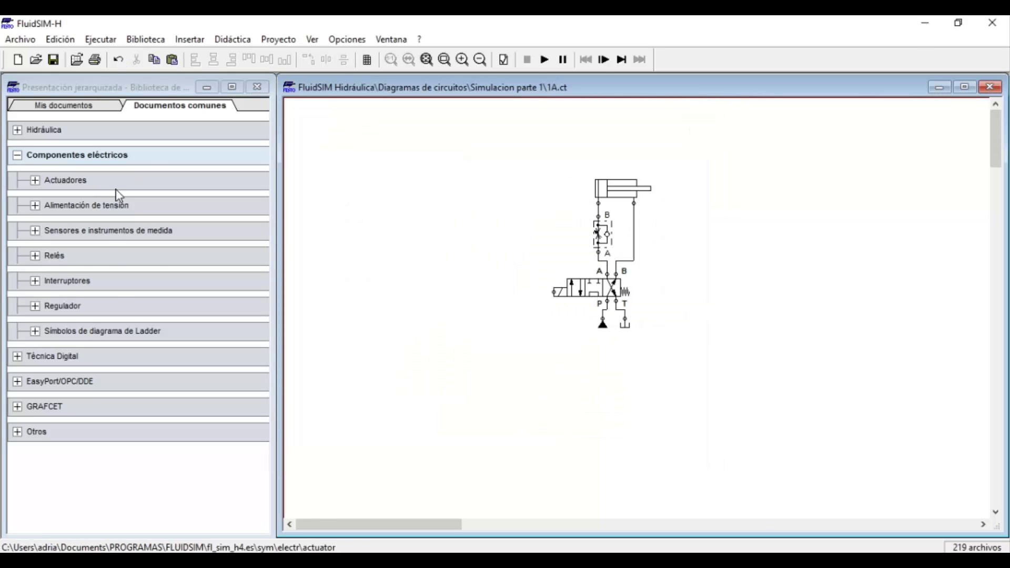
Place a 0V and a +24V terminal left of the hydraulic circuit, and a valve solenoid between their levels.
{"action": "left_click", "coordinate": [110, 205]}
{"action": "left_click_drag", "start_coordinate": [32, 239], "coordinate": [324, 370]}
{"action": "left_click_drag", "start_coordinate": [81, 240], "coordinate": [321, 201]}
{"action": "left_click", "coordinate": [55, 306]}
{"action": "left_click_drag", "start_coordinate": [231, 290], "coordinate": [369, 313]}
Add a manually operated latching make switch above the solenoid and wire both in series between +24V and 0V.
{"action": "left_click", "coordinate": [79, 280]}
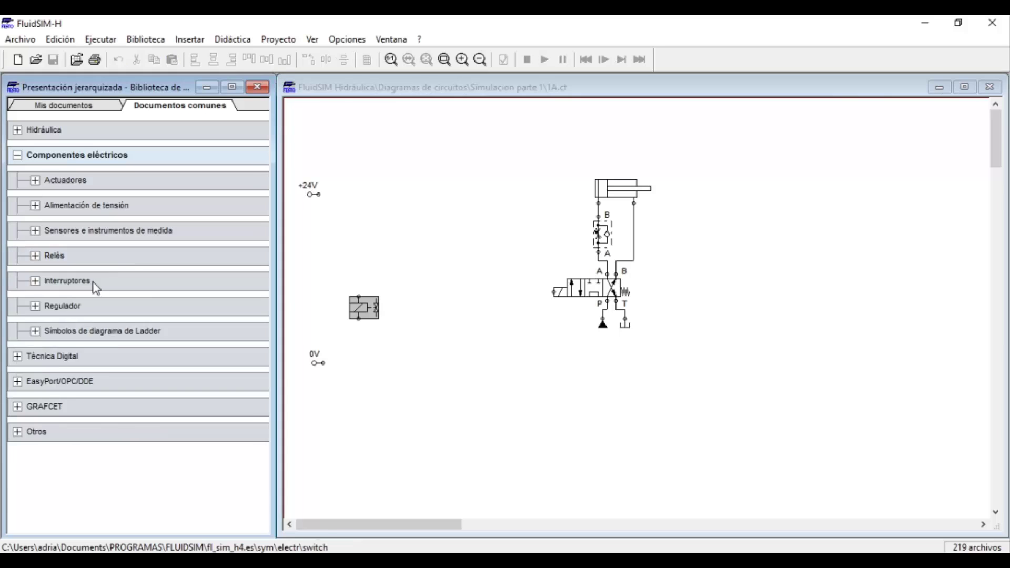
{"action": "left_click", "coordinate": [79, 307]}
{"action": "mouse_move", "coordinate": [83, 341]}
{"action": "left_mouse_down"}
{"action": "mouse_move", "coordinate": [346, 280]}
{"action": "mouse_move", "coordinate": [353, 241]}
{"action": "mouse_move", "coordinate": [359, 297]}
{"action": "mouse_move", "coordinate": [319, 363]}
{"action": "left_mouse_up"}
{"action": "left_click_drag", "start_coordinate": [319, 194], "coordinate": [359, 230]}
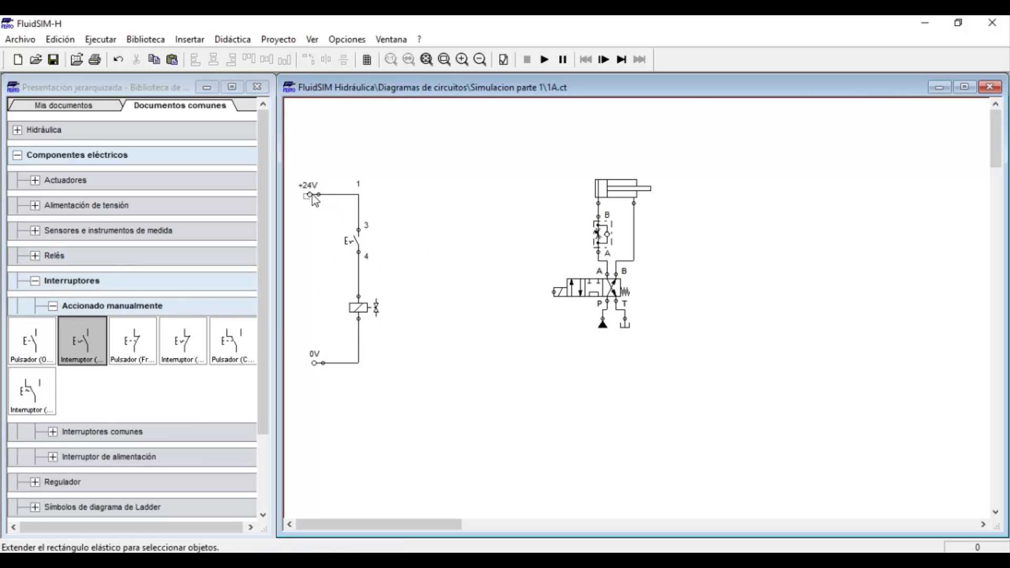
Label the manual switch S1 and the valve solenoid in the electrical circuit Y1.
{"action": "left_click", "coordinate": [368, 313]}
{"action": "double_click", "coordinate": [352, 241]}
{"action": "type", "text": "S1"}
{"action": "left_click", "coordinate": [467, 342]}
{"action": "double_click", "coordinate": [359, 308]}
{"action": "type", "text": "Y1"}
{"action": "left_click", "coordinate": [467, 343]}
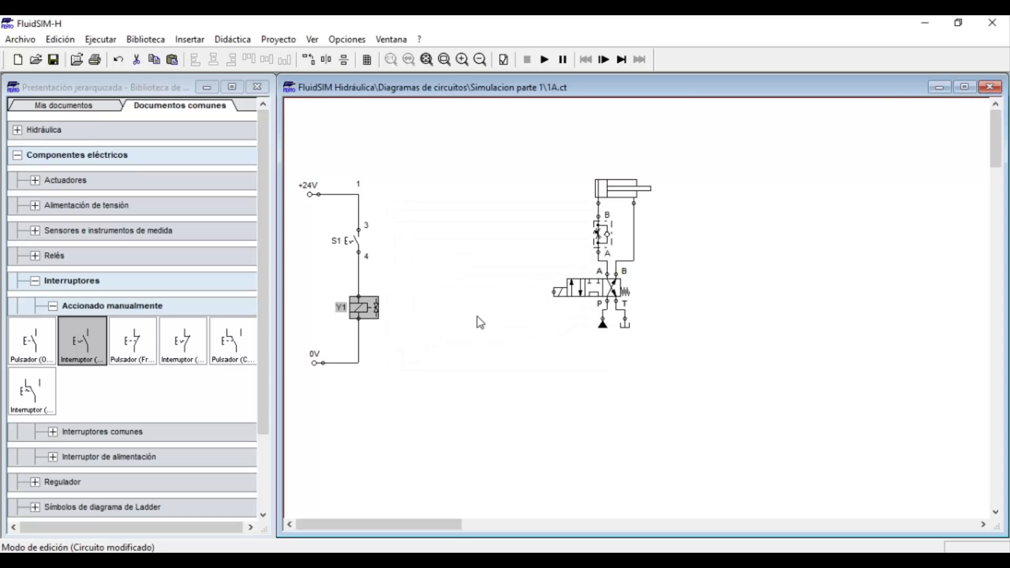
Label the directional valve's solenoid connection Y1 and move the electrical circuit closer to the hydraulic circuit.
{"action": "double_click", "coordinate": [557, 292]}
{"action": "type", "text": "Y1"}
{"action": "key", "text": "Return"}
{"action": "left_click_drag", "start_coordinate": [295, 174], "coordinate": [392, 373]}
{"action": "left_click_drag", "start_coordinate": [359, 279], "coordinate": [452, 261]}
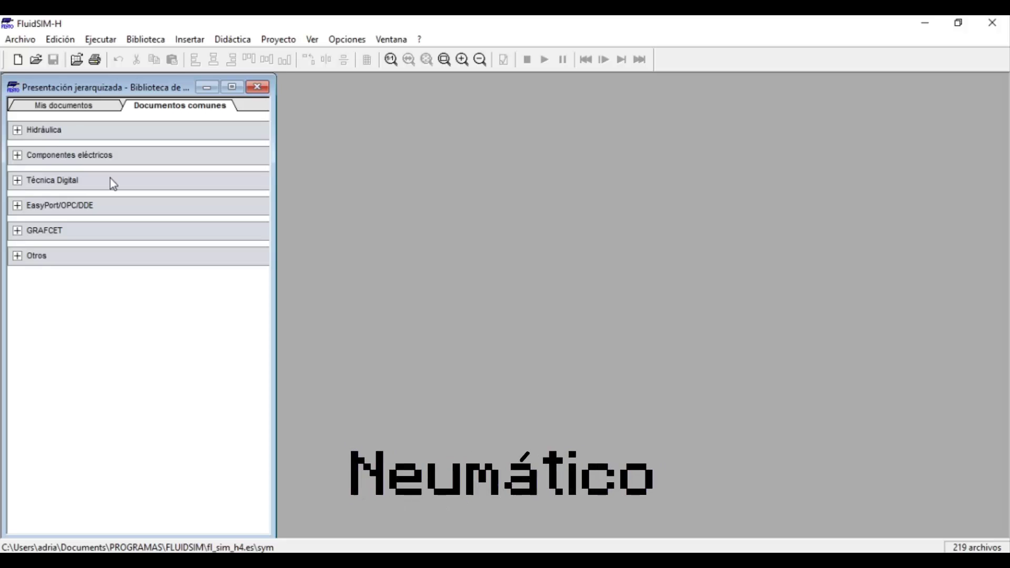
Create a new circuit drawing and place a hydraulic motor from the actuator library in its upper area.
{"action": "key", "text": "ctrl+n"}
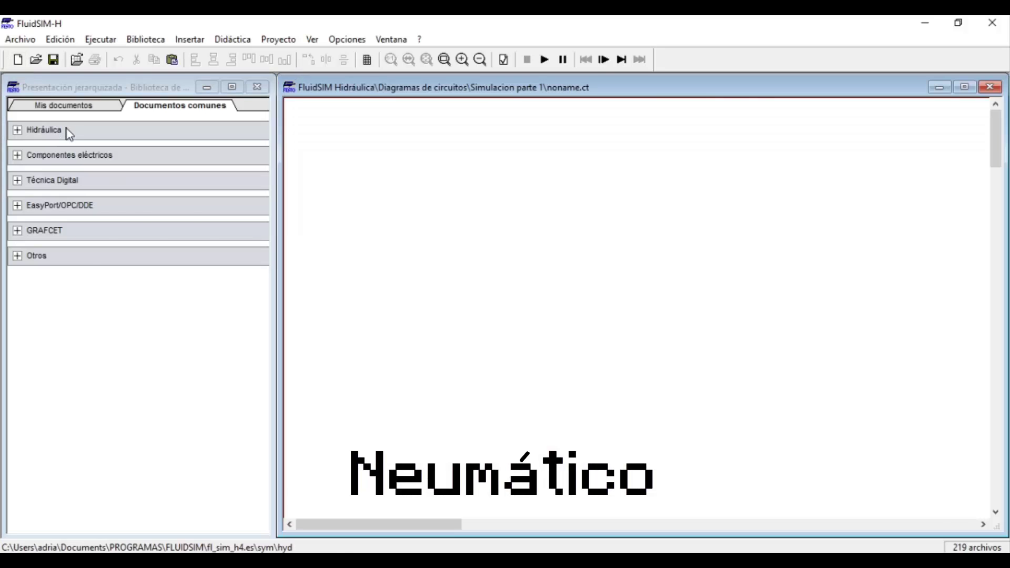
{"action": "left_click", "coordinate": [68, 131]}
{"action": "left_click", "coordinate": [65, 179]}
{"action": "left_click_drag", "start_coordinate": [31, 266], "coordinate": [552, 185]}
{"action": "left_click", "coordinate": [97, 186]}
Place a configurable 4/n-way valve below the motor and a throttle check valve to the left between them.
{"action": "left_click", "coordinate": [35, 205]}
{"action": "left_click", "coordinate": [53, 230]}
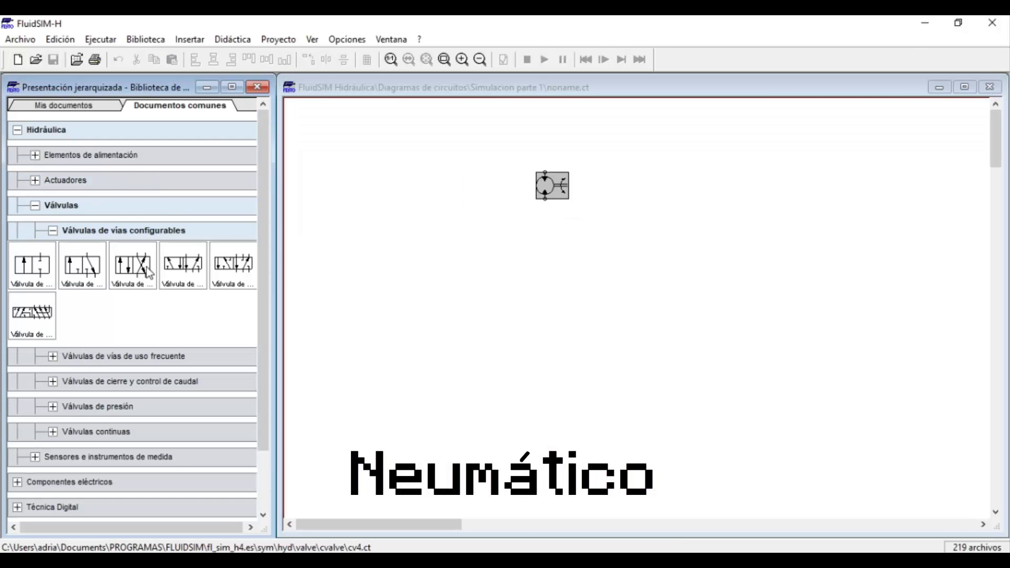
{"action": "left_click_drag", "start_coordinate": [131, 266], "coordinate": [550, 270]}
{"action": "left_click", "coordinate": [52, 230]}
{"action": "left_click", "coordinate": [128, 281]}
{"action": "left_click_drag", "start_coordinate": [31, 366], "coordinate": [508, 226]}
{"action": "left_click", "coordinate": [52, 280]}
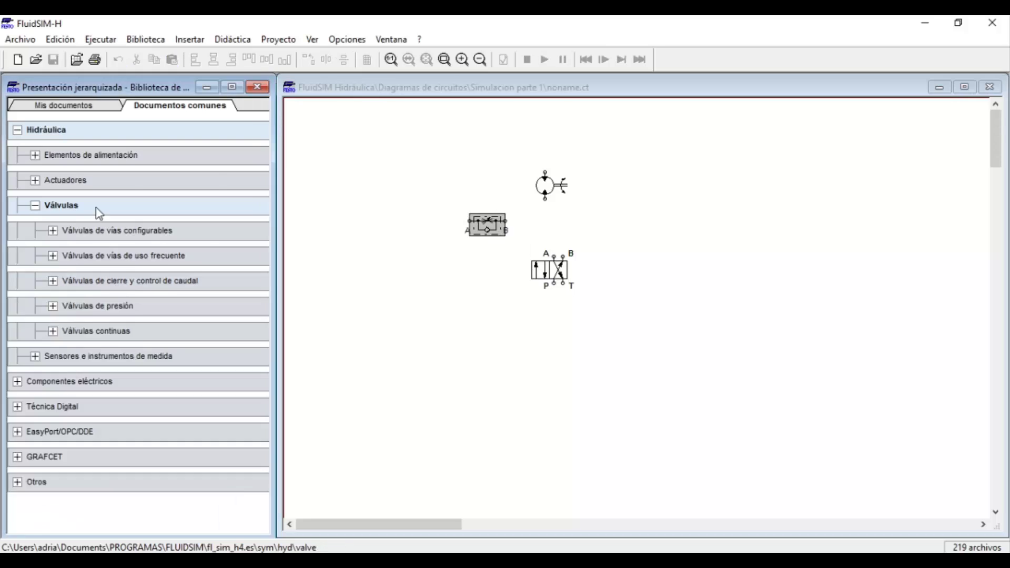
Add a hydraulic pressure source and a tank below the motor circuit's 4/n-way valve, and collapse the library.
{"action": "left_click", "coordinate": [35, 205]}
{"action": "left_click", "coordinate": [35, 155]}
{"action": "left_click_drag", "start_coordinate": [31, 189], "coordinate": [554, 311]}
{"action": "left_click_drag", "start_coordinate": [184, 189], "coordinate": [578, 310]}
{"action": "left_click", "coordinate": [34, 155]}
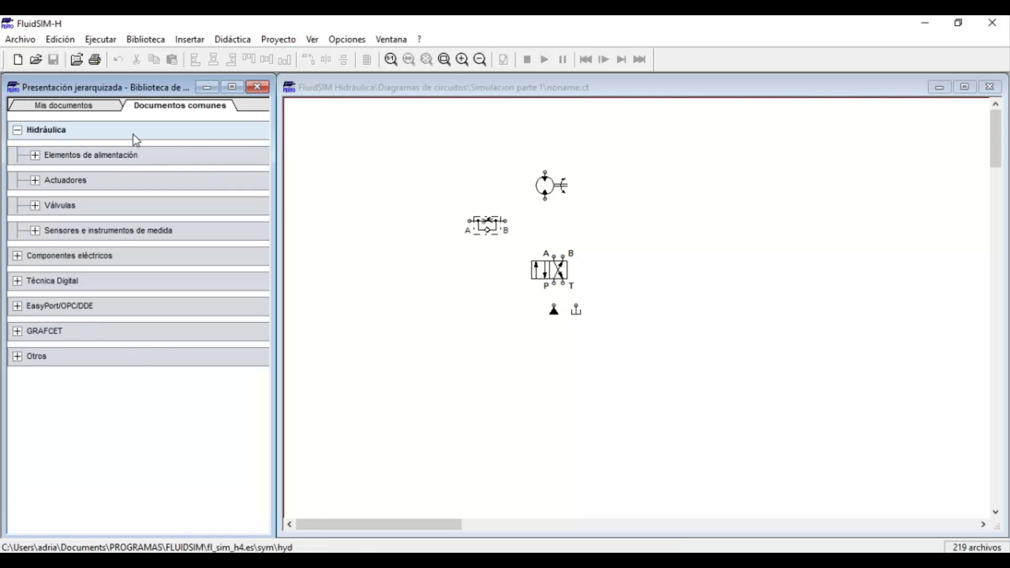
{"action": "left_click", "coordinate": [18, 130]}
Configure the motor circuit's valve body with a P-to-T tandem centre as second position and crossed flow as third position.
{"action": "right_click", "coordinate": [550, 270]}
{"action": "left_click", "coordinate": [598, 440]}
{"action": "left_click", "coordinate": [496, 246]}
{"action": "scroll", "coordinate": [494, 347], "scroll_direction": "down", "scroll_amount": 2}
{"action": "left_click", "coordinate": [478, 344]}
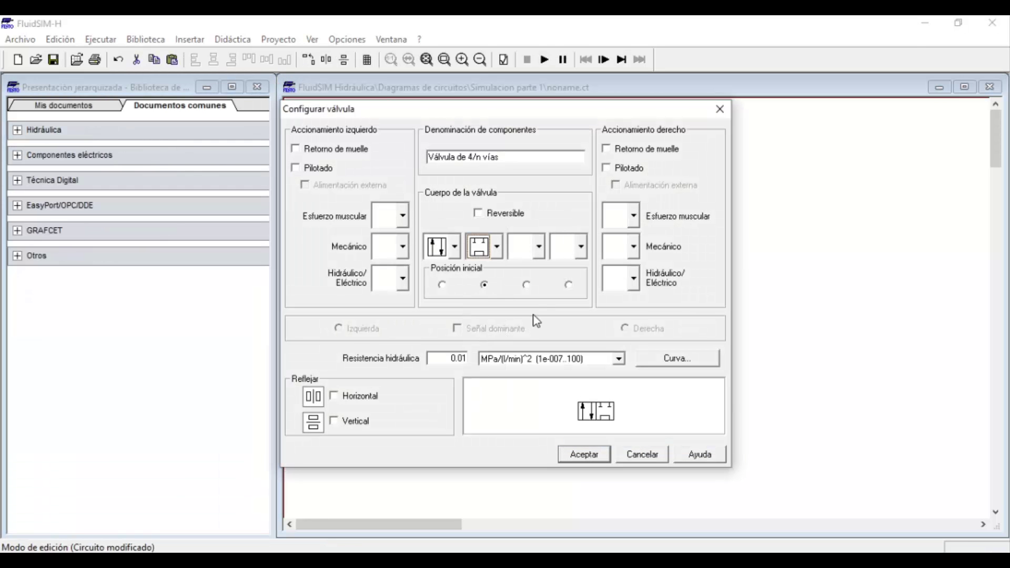
{"action": "left_click", "coordinate": [527, 250]}
{"action": "left_click", "coordinate": [526, 346]}
Set a manual lever as the valve's left actuation, add a right spring return, and accept the configuration.
{"action": "left_click", "coordinate": [402, 216]}
{"action": "left_click", "coordinate": [384, 360]}
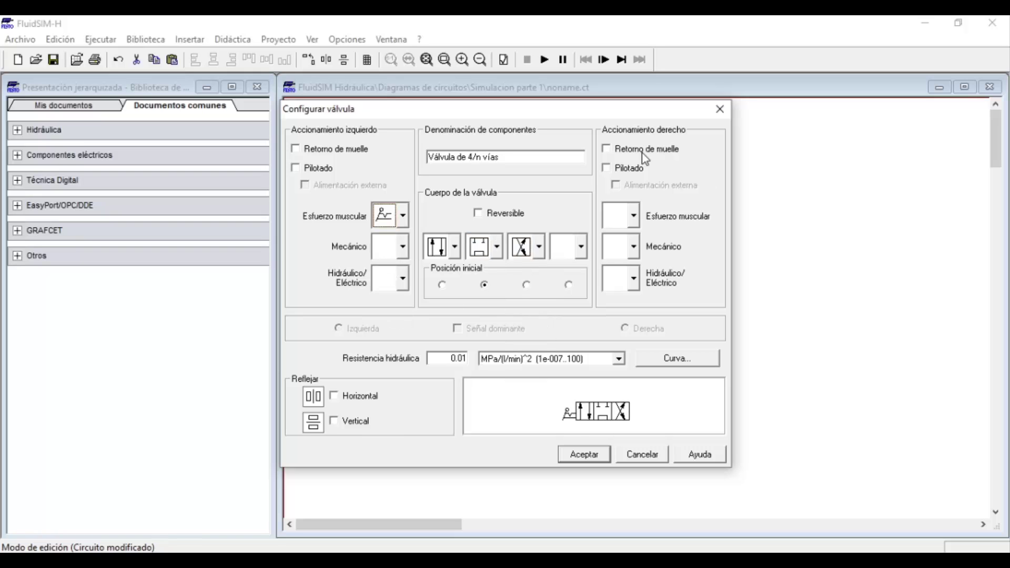
{"action": "left_click", "coordinate": [642, 151]}
{"action": "left_click", "coordinate": [583, 452]}
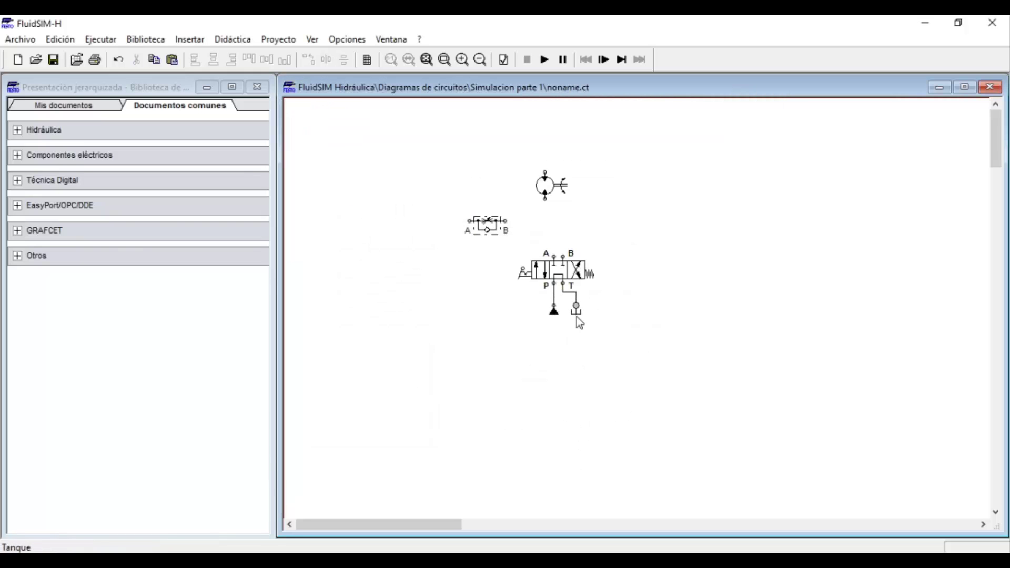
Rotate the throttle check valve by 90°, position it above the directional valve, and duplicate it for the second line.
{"action": "right_click", "coordinate": [496, 220]}
{"action": "mouse_move", "coordinate": [547, 349]}
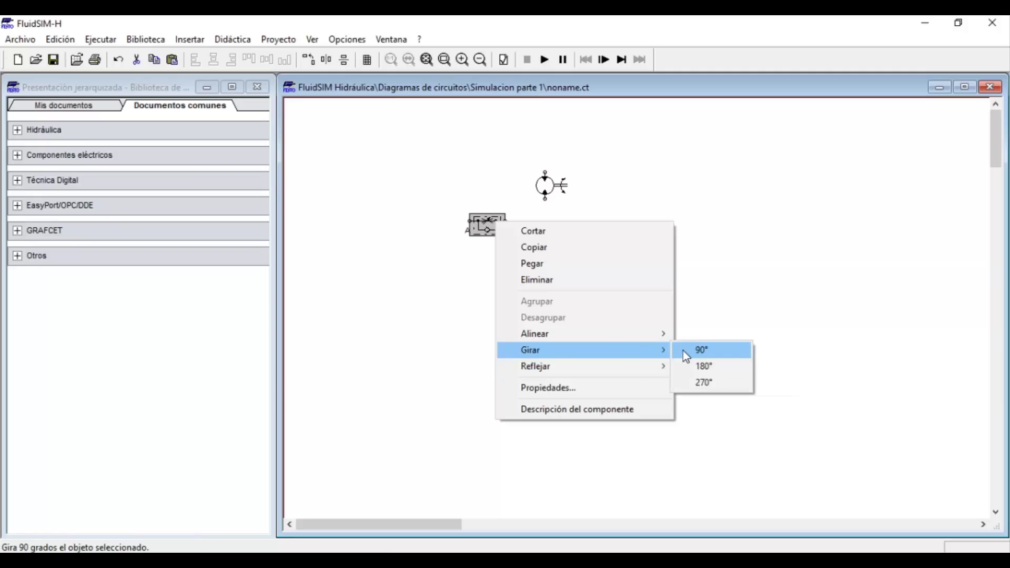
{"action": "left_click", "coordinate": [684, 350]}
{"action": "left_click_drag", "start_coordinate": [488, 227], "coordinate": [563, 257]}
{"action": "key", "text": "ctrl+c"}
{"action": "key", "text": "ctrl+v"}
Rotate the hydraulic motor by 90° and connect it through the two throttle check valves to the directional valve.
{"action": "left_click_drag", "start_coordinate": [531, 244], "coordinate": [554, 257]}
{"action": "right_click", "coordinate": [558, 153]}
{"action": "left_click_drag", "start_coordinate": [548, 190], "coordinate": [532, 202]}
{"action": "mouse_move", "coordinate": [611, 272]}
{"action": "left_click", "coordinate": [744, 277]}
{"action": "left_click", "coordinate": [658, 169]}
{"action": "left_click_drag", "start_coordinate": [572, 167], "coordinate": [581, 203]}
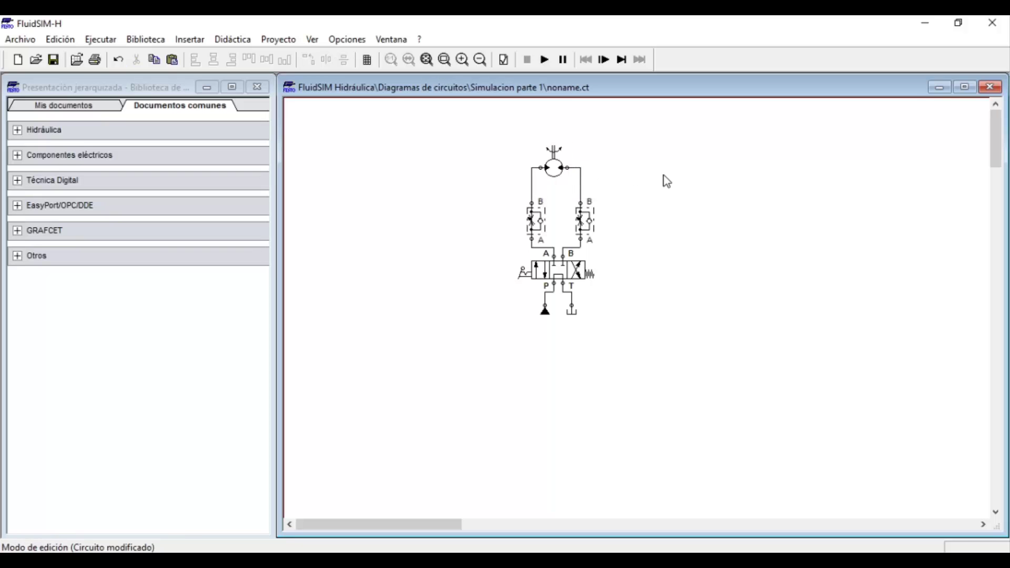
Display the opening degree beside the throttle check valves, keeping the opening at 100%.
{"action": "right_click", "coordinate": [534, 216]}
{"action": "left_click", "coordinate": [590, 380]}
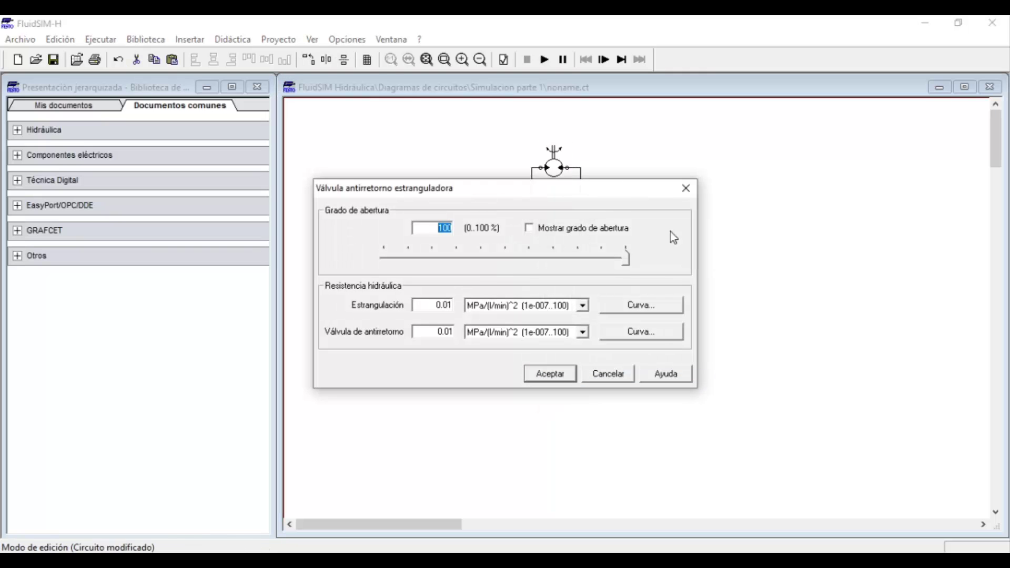
{"action": "left_click", "coordinate": [550, 374]}
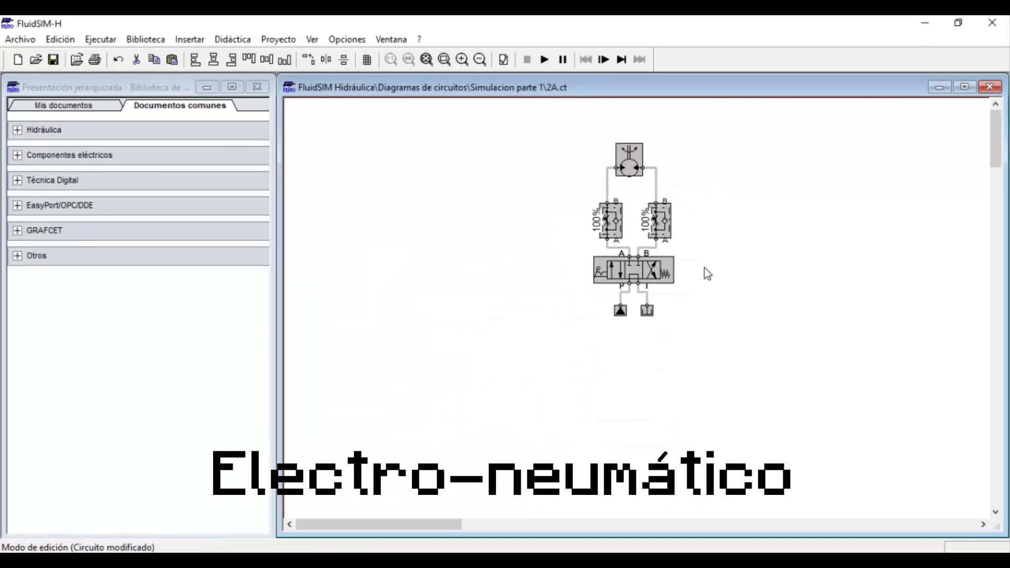
Place a 0V terminal and a +24V terminal above it to the left of the motor circuit.
{"action": "left_click", "coordinate": [17, 155]}
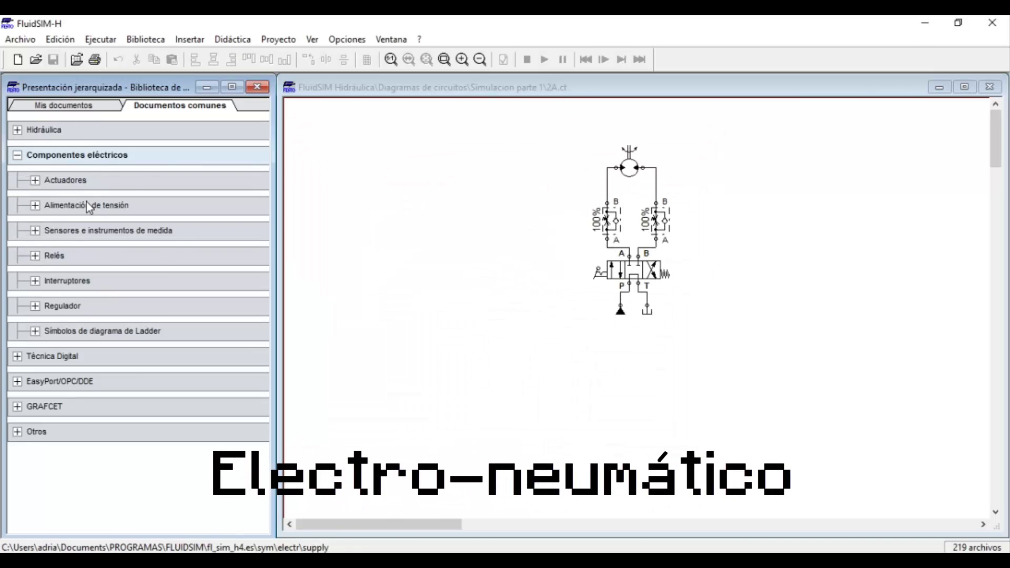
{"action": "left_click", "coordinate": [35, 205]}
{"action": "left_click_drag", "start_coordinate": [31, 238], "coordinate": [332, 322]}
{"action": "left_click_drag", "start_coordinate": [81, 238], "coordinate": [325, 150]}
{"action": "left_click", "coordinate": [94, 206]}
Place two valve solenoids side by side between the supply terminals' levels, and list the library's manually operated switches.
{"action": "left_click", "coordinate": [54, 255]}
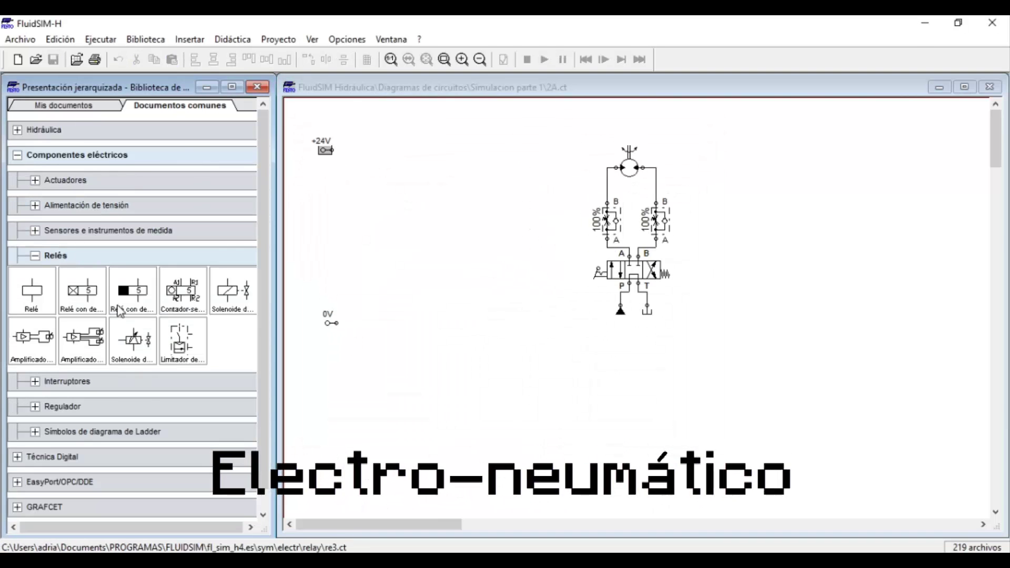
{"action": "left_click_drag", "start_coordinate": [233, 288], "coordinate": [378, 263]}
{"action": "left_click_drag", "start_coordinate": [233, 288], "coordinate": [417, 263]}
{"action": "left_click", "coordinate": [54, 256]}
{"action": "left_click", "coordinate": [80, 282]}
{"action": "left_click", "coordinate": [97, 307]}
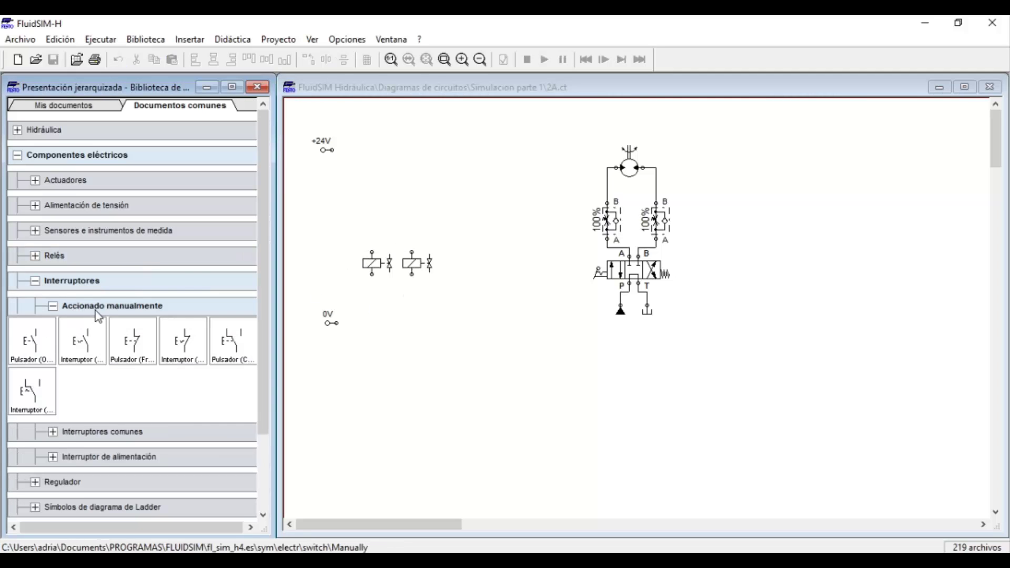
{"action": "left_click_drag", "start_coordinate": [31, 339], "coordinate": [345, 189]}
{"action": "left_click_drag", "start_coordinate": [94, 339], "coordinate": [387, 192]}
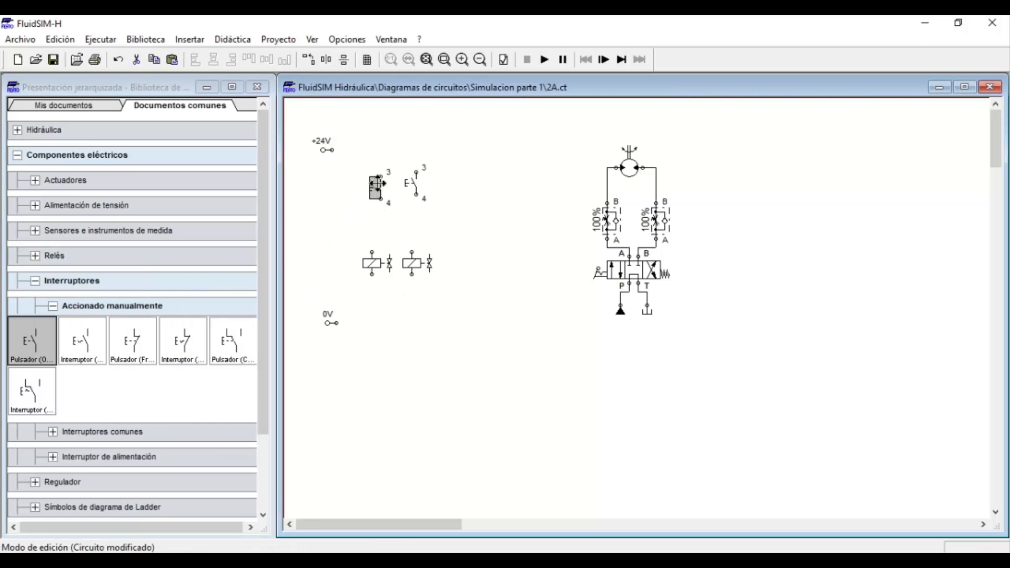
{"action": "left_click_drag", "start_coordinate": [457, 151], "coordinate": [325, 225]}
{"action": "key", "text": "Delete"}
Place two latching make switches above the solenoids and wire both parallel branches between +24V and 0V.
{"action": "left_click_drag", "start_coordinate": [83, 341], "coordinate": [415, 204]}
{"action": "left_click_drag", "start_coordinate": [412, 248], "coordinate": [412, 253]}
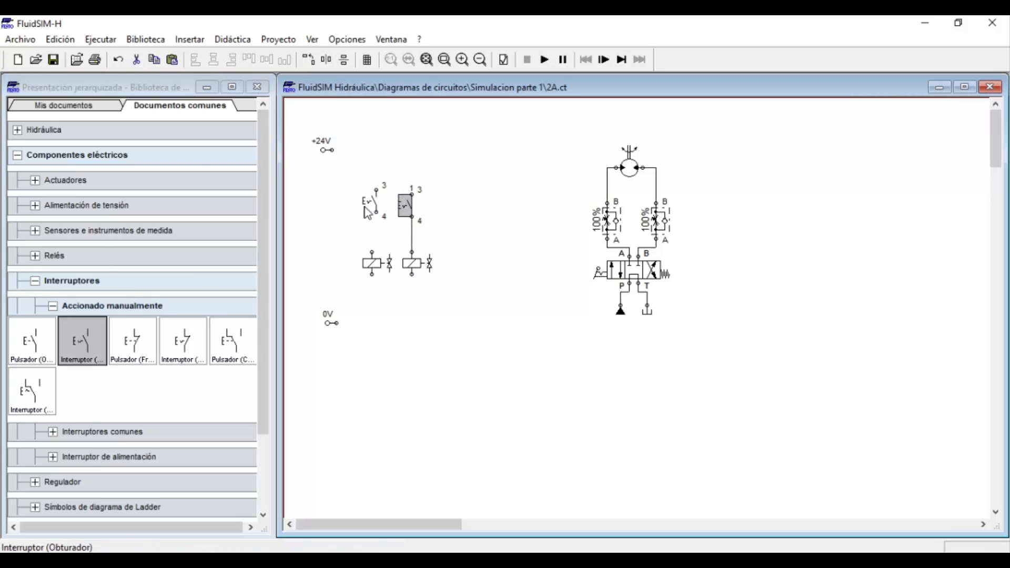
{"action": "left_click_drag", "start_coordinate": [376, 213], "coordinate": [372, 253]}
{"action": "left_click_drag", "start_coordinate": [332, 150], "coordinate": [412, 193]}
{"action": "left_click_drag", "start_coordinate": [374, 148], "coordinate": [372, 150]}
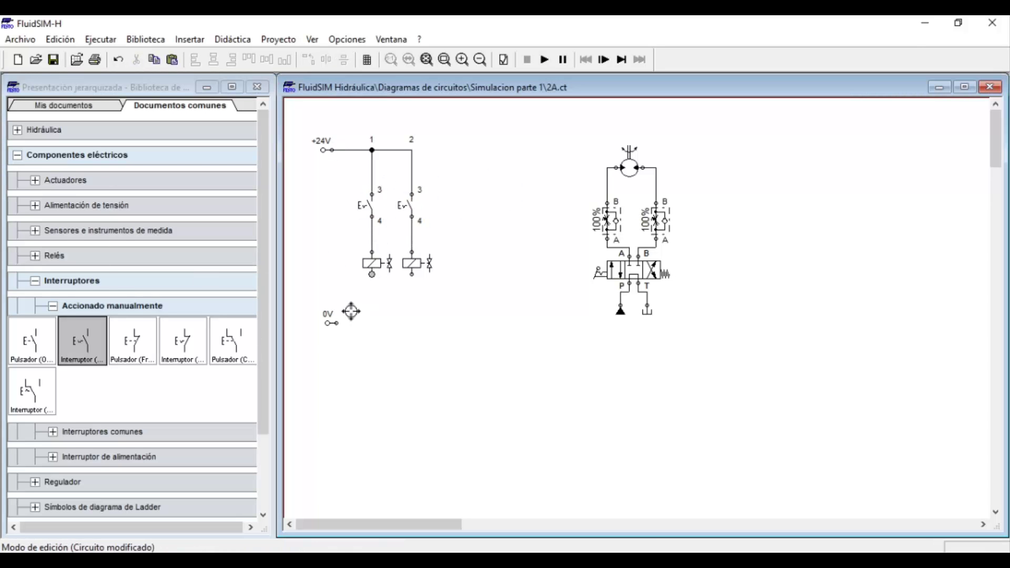
{"action": "left_click_drag", "start_coordinate": [333, 323], "coordinate": [372, 274]}
{"action": "left_click_drag", "start_coordinate": [372, 323], "coordinate": [412, 274]}
Label the two latching switches S1 and S2.
{"action": "double_click", "coordinate": [366, 205]}
{"action": "type", "text": "S1"}
{"action": "key", "text": "Return"}
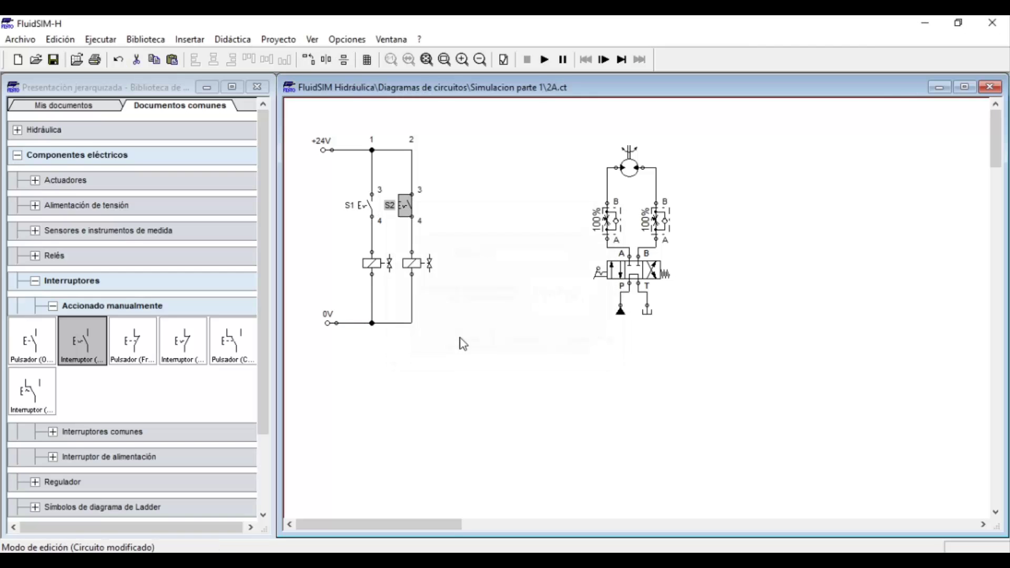
Replace the directional valve's lever with solenoid actuation on both sides and add a spring return on the left.
{"action": "double_click", "coordinate": [632, 271]}
{"action": "left_click", "coordinate": [403, 216]}
{"action": "left_click", "coordinate": [389, 248]}
{"action": "left_click", "coordinate": [402, 279]}
{"action": "left_click", "coordinate": [387, 327]}
{"action": "left_click", "coordinate": [634, 278]}
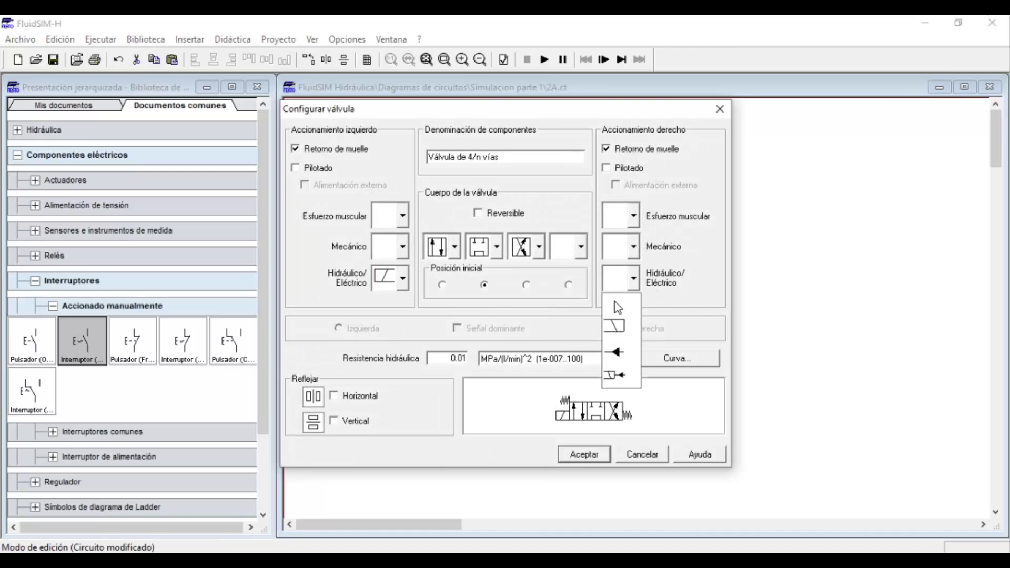
{"action": "left_click", "coordinate": [619, 327]}
{"action": "left_click", "coordinate": [583, 454]}
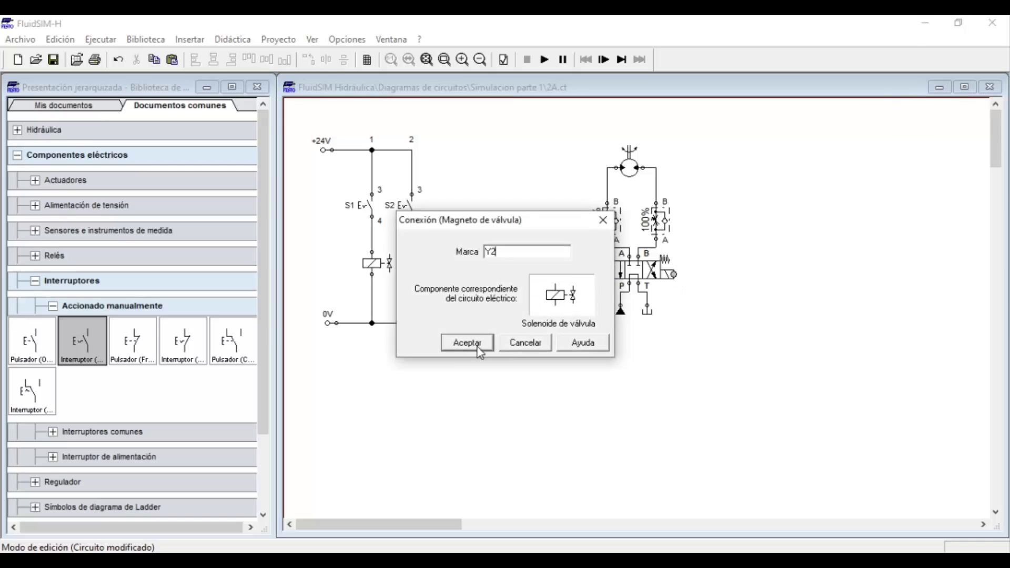
Assign the label Y2 to the directional valve's second solenoid.
{"action": "left_click", "coordinate": [467, 343]}
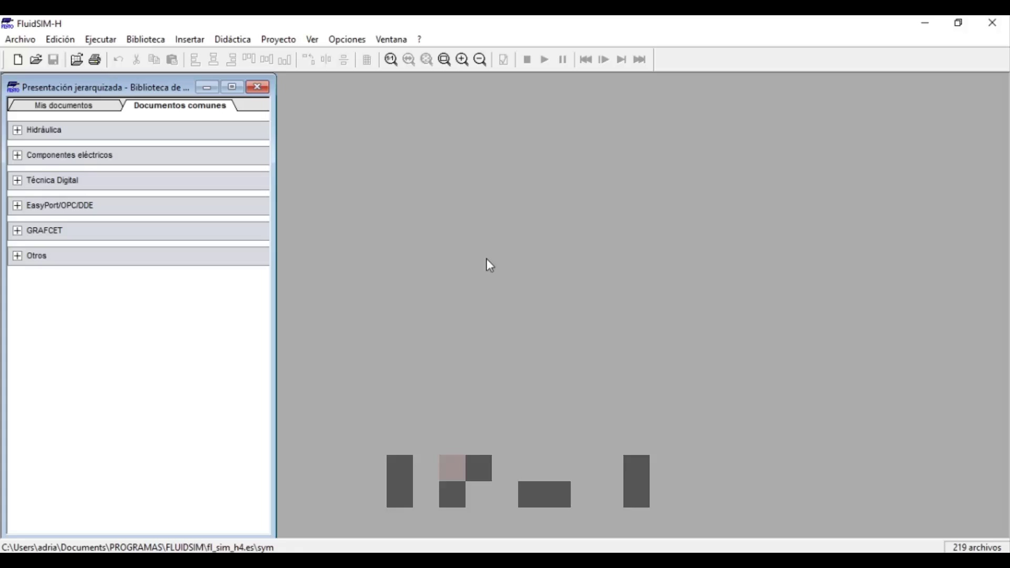
Place a hydraulic motor and a configurable 4/n-way valve below it in the new circuit.
{"action": "left_click", "coordinate": [106, 156]}
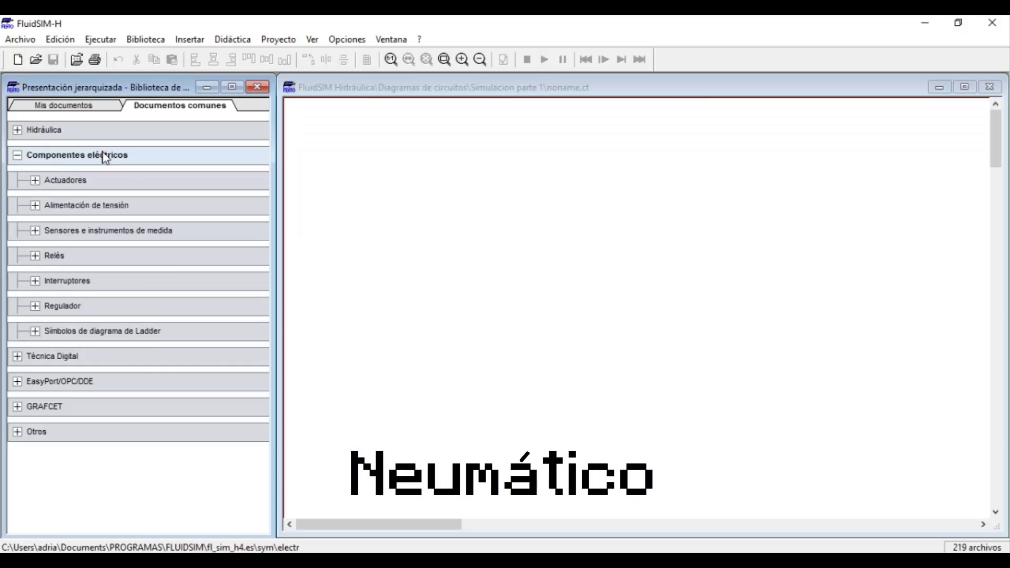
{"action": "left_click", "coordinate": [105, 156]}
{"action": "left_click", "coordinate": [46, 130]}
{"action": "left_click", "coordinate": [65, 180]}
{"action": "left_click_drag", "start_coordinate": [27, 263], "coordinate": [530, 189]}
{"action": "left_click", "coordinate": [66, 180]}
{"action": "left_click", "coordinate": [61, 205]}
{"action": "left_click", "coordinate": [123, 231]}
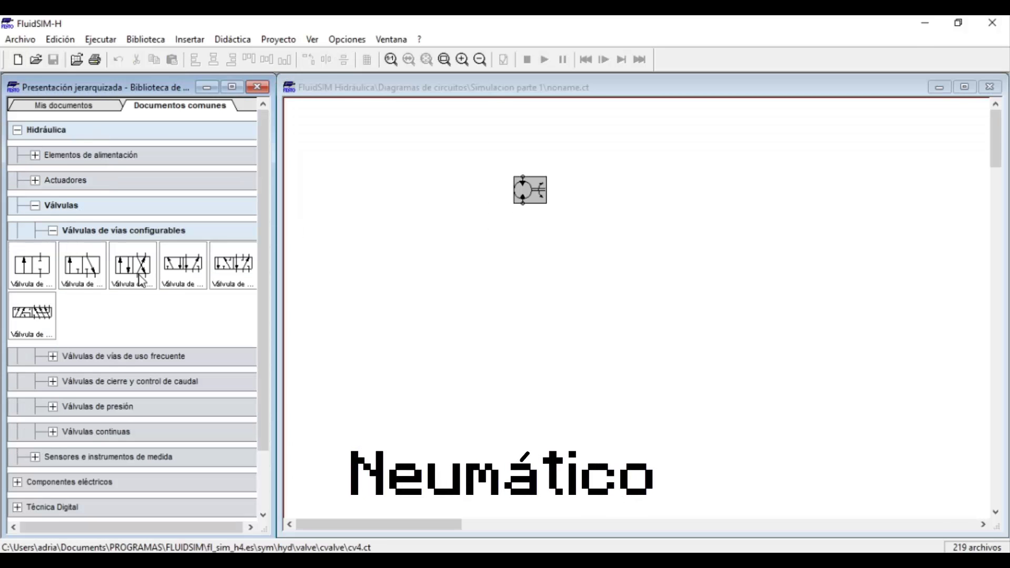
{"action": "left_click_drag", "start_coordinate": [141, 280], "coordinate": [481, 295]}
Add a throttle check valve above the directional valve and a pressure source and tank below it.
{"action": "left_click", "coordinate": [124, 231]}
{"action": "left_click", "coordinate": [130, 281]}
{"action": "left_click_drag", "start_coordinate": [31, 367], "coordinate": [483, 242]}
{"action": "left_click", "coordinate": [61, 205]}
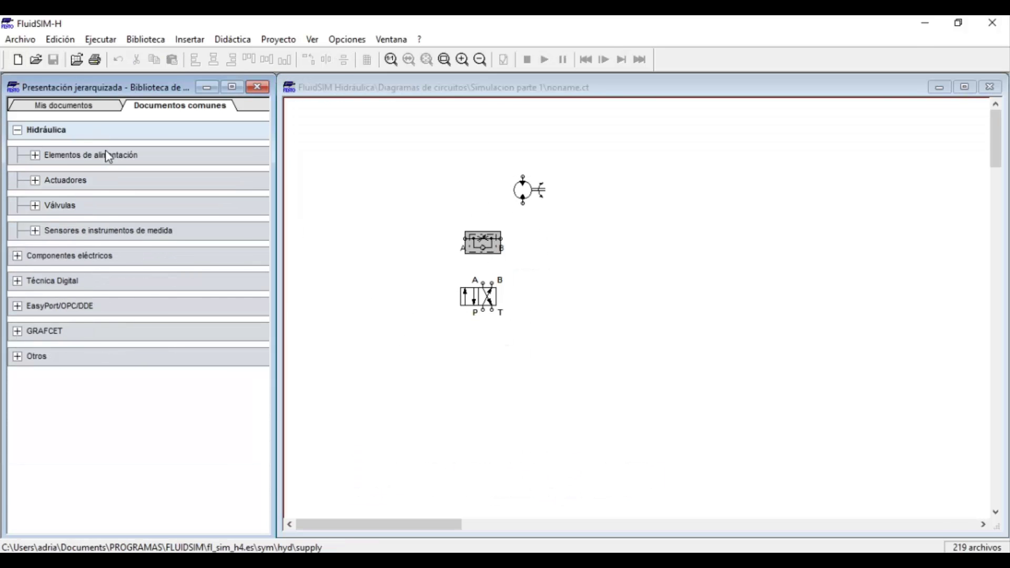
{"action": "left_click", "coordinate": [108, 156]}
{"action": "left_click_drag", "start_coordinate": [32, 192], "coordinate": [467, 337]}
{"action": "left_click_drag", "start_coordinate": [176, 198], "coordinate": [494, 335]}
{"action": "left_click", "coordinate": [17, 130]}
Give the directional valve lever actuation on the left and a spring return on the right.
{"action": "right_click", "coordinate": [471, 285]}
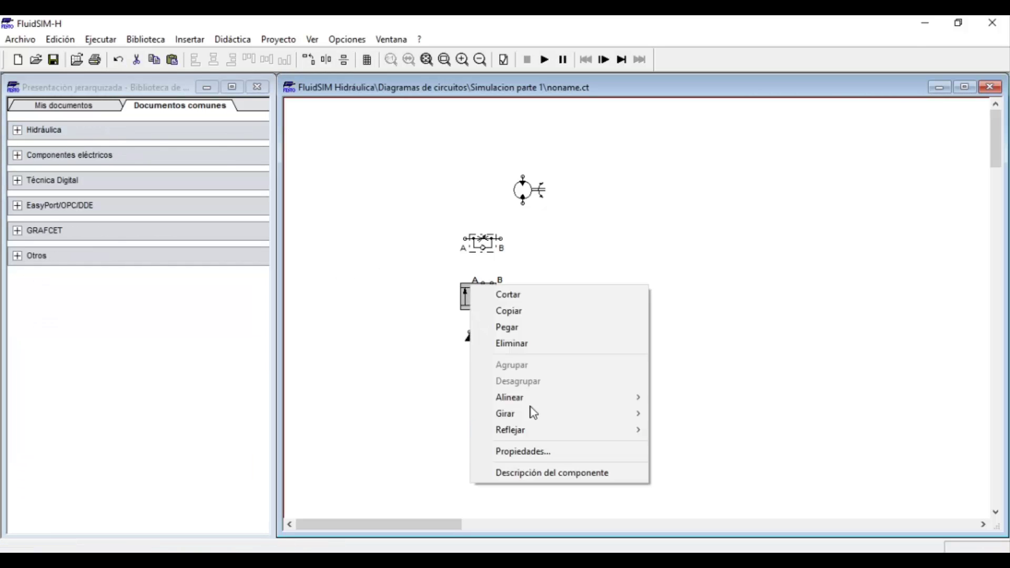
{"action": "left_click", "coordinate": [523, 452]}
{"action": "left_click", "coordinate": [402, 227]}
{"action": "left_click", "coordinate": [392, 247]}
{"action": "left_click", "coordinate": [582, 453]}
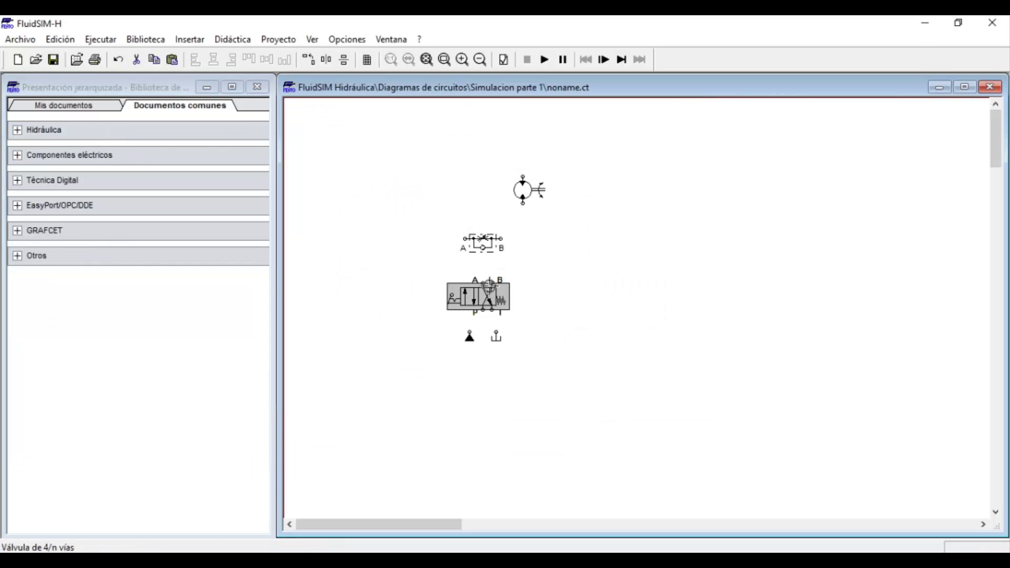
Configure the valve body with three positions, parallel, P-T bypass with A and B blocked, and crossed, starting in the middle position.
{"action": "double_click", "coordinate": [488, 287]}
{"action": "left_click", "coordinate": [502, 241]}
{"action": "left_click", "coordinate": [494, 361]}
{"action": "left_click", "coordinate": [542, 241]}
{"action": "left_click", "coordinate": [536, 335]}
{"action": "left_click", "coordinate": [583, 453]}
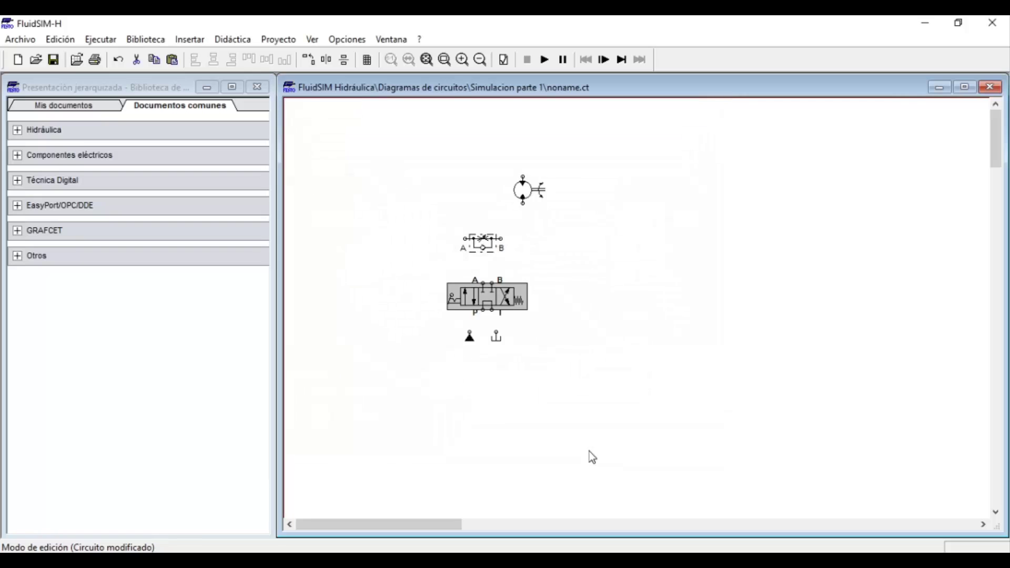
Rotate the motor upright, connect it to valve port A, and align the throttle check valve to its right.
{"action": "left_click_drag", "start_coordinate": [483, 243], "coordinate": [585, 191]}
{"action": "right_click", "coordinate": [525, 191]}
{"action": "left_click", "coordinate": [737, 323]}
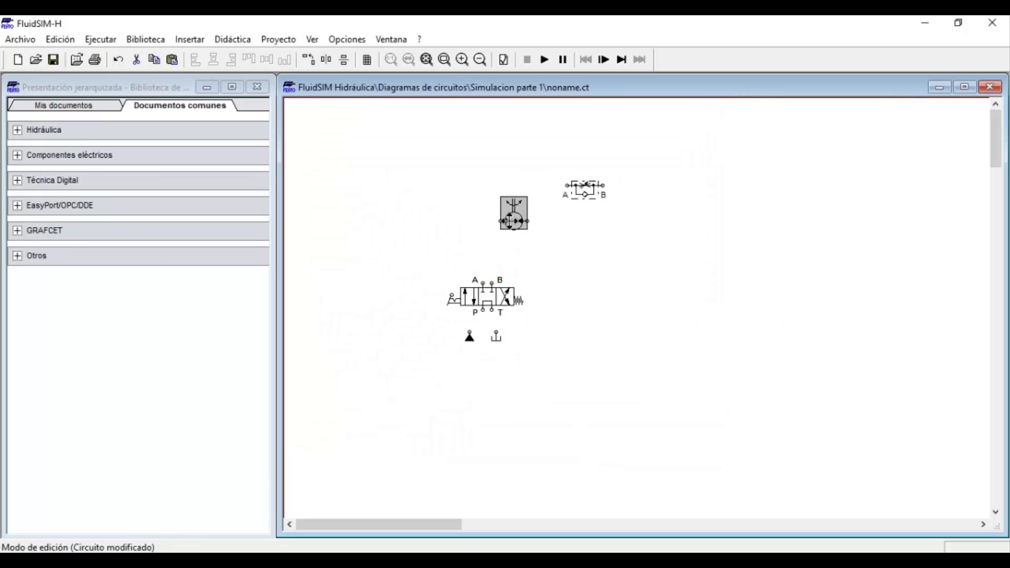
{"action": "left_click_drag", "start_coordinate": [509, 222], "coordinate": [481, 213]}
{"action": "left_click_drag", "start_coordinate": [575, 200], "coordinate": [552, 230]}
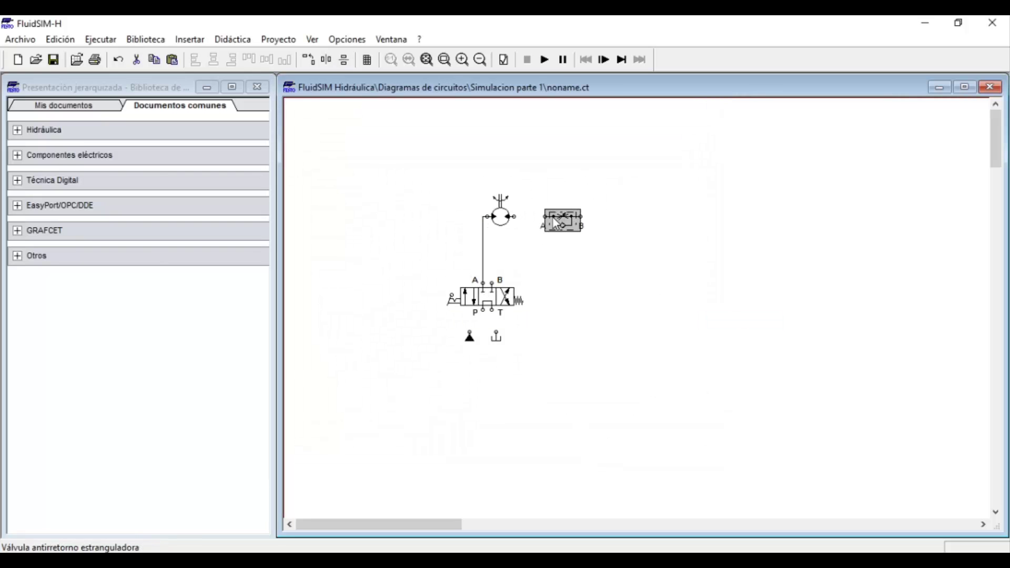
Plug valve port B, pipe P and T to the source and tank, and route the motor through the throttle check valve to another tank.
{"action": "right_click", "coordinate": [500, 283]}
{"action": "left_click", "coordinate": [544, 450]}
{"action": "left_click", "coordinate": [448, 351]}
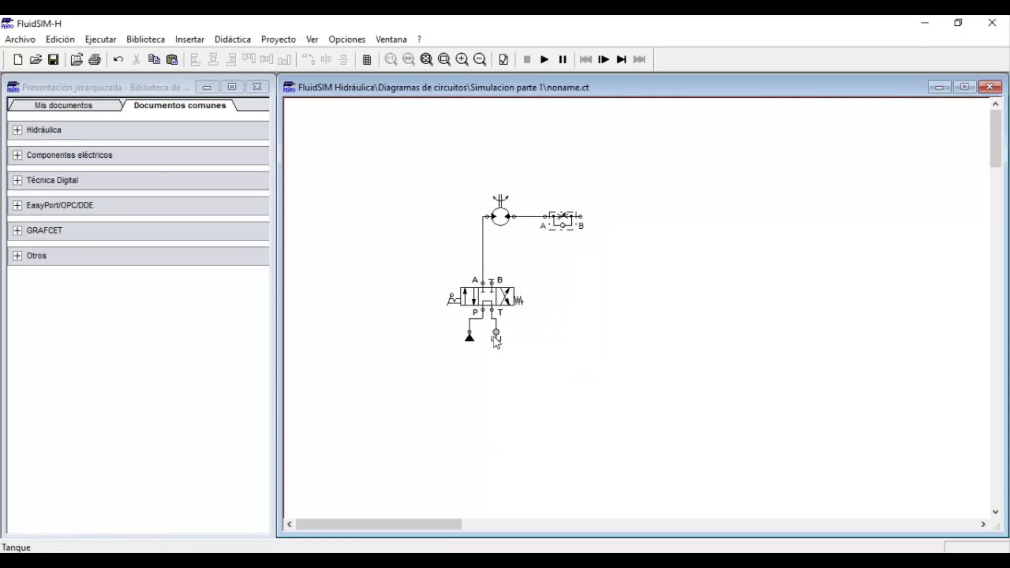
{"action": "left_click_drag", "start_coordinate": [497, 345], "coordinate": [511, 343]}
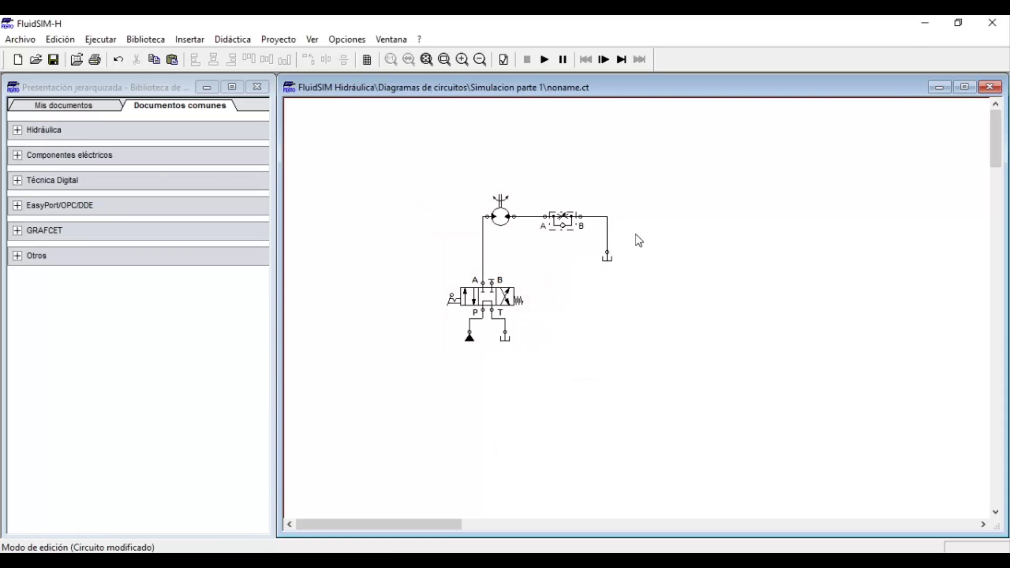
Display the opening degree on the throttle check valve, kept at 100%.
{"action": "right_click", "coordinate": [562, 216]}
{"action": "left_click", "coordinate": [609, 381]}
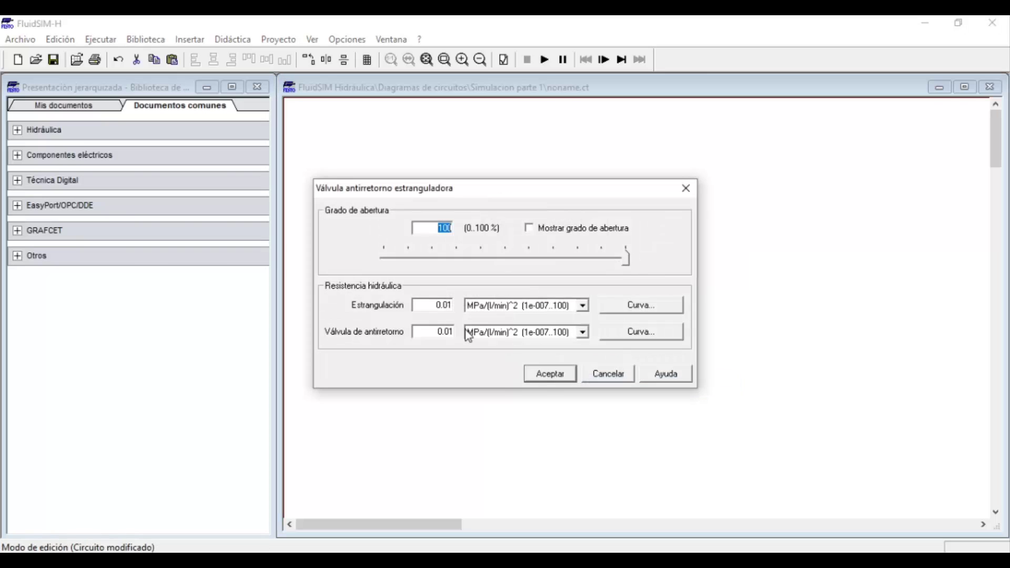
{"action": "left_click", "coordinate": [526, 228]}
{"action": "left_click", "coordinate": [548, 374]}
Save the circuit as 3A and shift the whole hydraulic circuit to the right to free space for the electrical part.
{"action": "key", "text": "ctrl+s"}
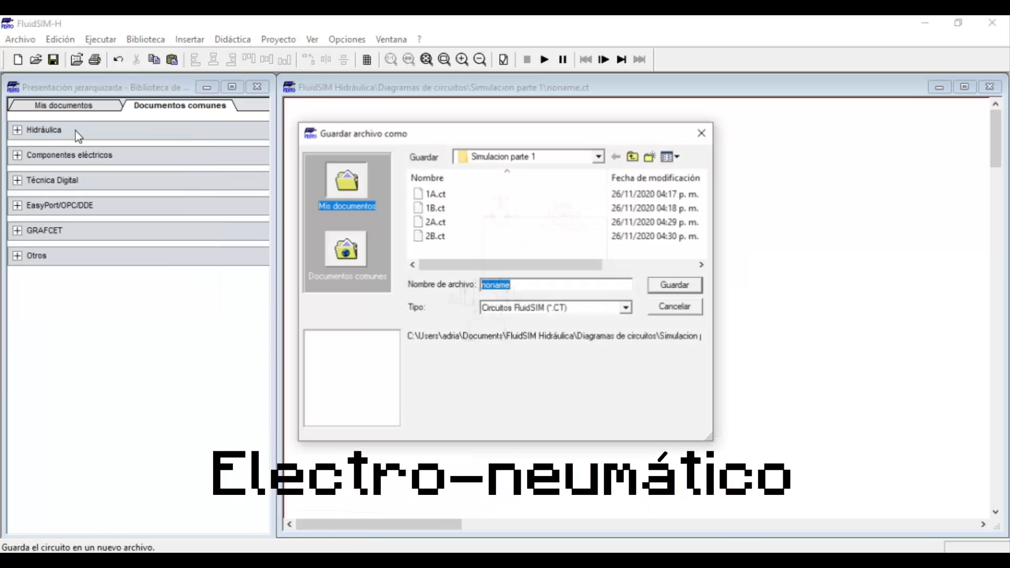
{"action": "type", "text": "3A"}
{"action": "key", "text": "Return"}
{"action": "key", "text": "ctrl+a"}
{"action": "left_click_drag", "start_coordinate": [488, 297], "coordinate": [618, 284]}
Place the 0V and +24V supply terminals left of the hydraulic circuit and a valve solenoid between their levels.
{"action": "left_click", "coordinate": [18, 155]}
{"action": "left_click", "coordinate": [34, 205]}
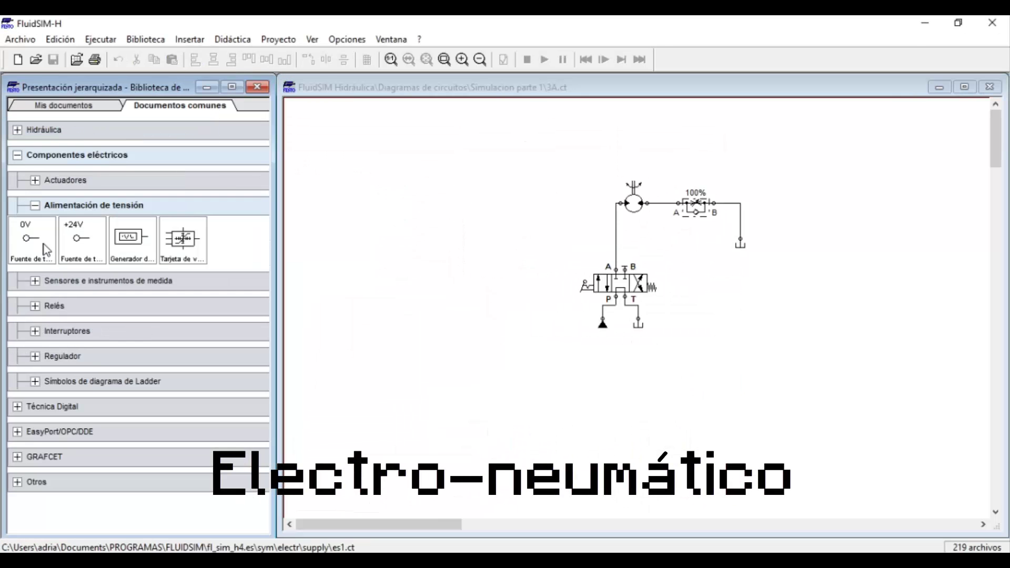
{"action": "left_click_drag", "start_coordinate": [32, 249], "coordinate": [348, 323]}
{"action": "left_click_drag", "start_coordinate": [90, 249], "coordinate": [338, 172]}
{"action": "left_click", "coordinate": [35, 205]}
{"action": "left_click", "coordinate": [35, 256]}
{"action": "left_click_drag", "start_coordinate": [232, 289], "coordinate": [387, 245]}
{"action": "left_click", "coordinate": [35, 256]}
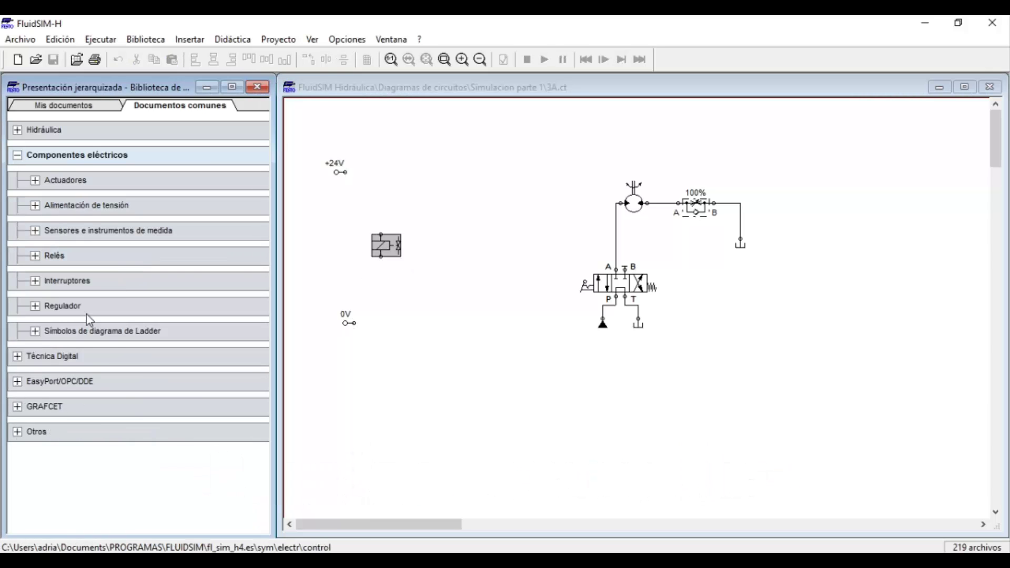
Place a latching make switch above the solenoid and wire both in series between +24V and 0V.
{"action": "left_click", "coordinate": [35, 281]}
{"action": "left_click", "coordinate": [53, 306]}
{"action": "left_click_drag", "start_coordinate": [82, 341], "coordinate": [367, 187]}
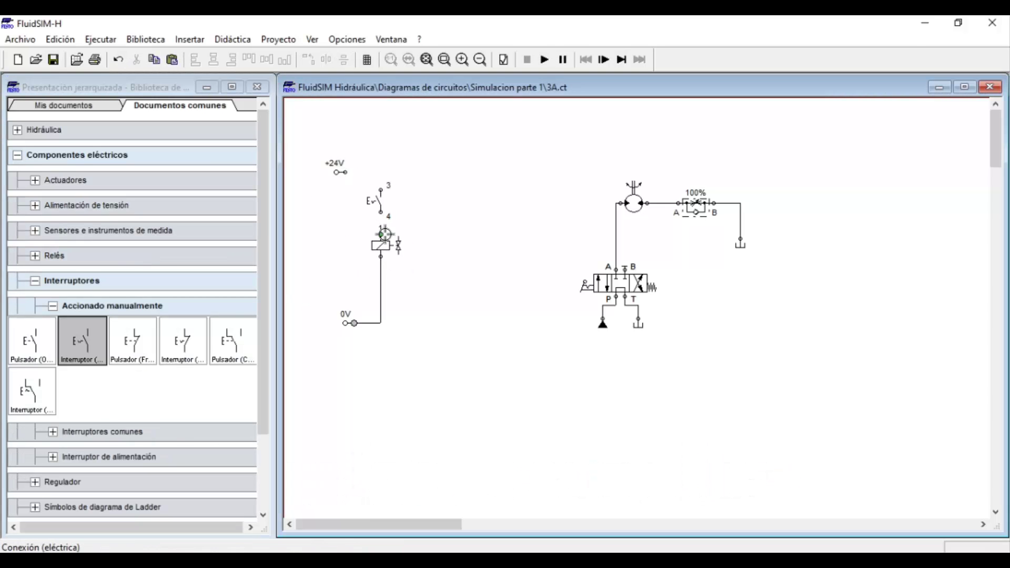
{"action": "left_click_drag", "start_coordinate": [385, 234], "coordinate": [385, 247]}
{"action": "left_click", "coordinate": [52, 306]}
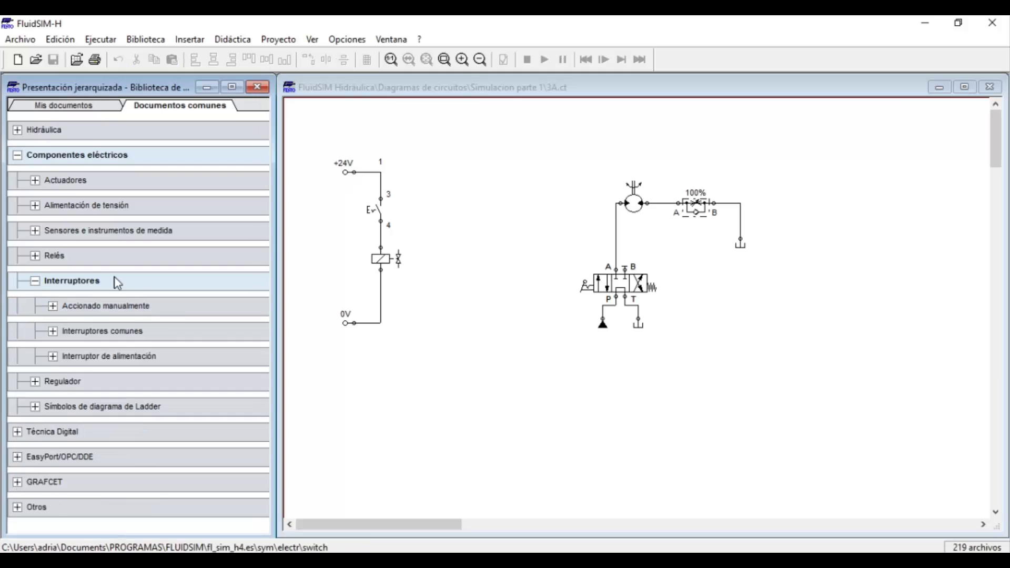
{"action": "left_click", "coordinate": [18, 155]}
Replace the directional valve's lever with solenoid actuation and add a spring return on the left side.
{"action": "double_click", "coordinate": [607, 282]}
{"action": "left_click", "coordinate": [403, 279]}
{"action": "left_click", "coordinate": [388, 304]}
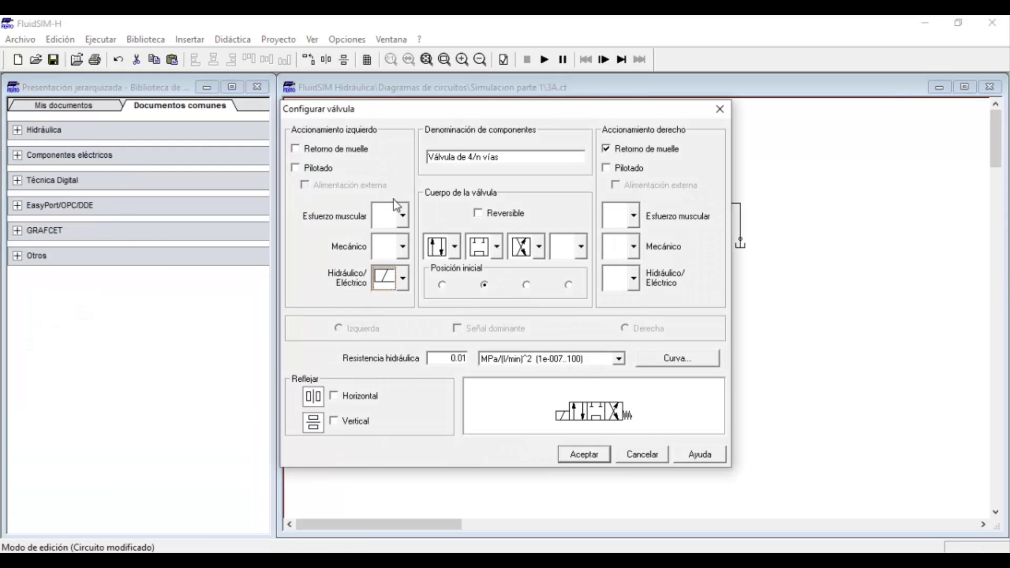
{"action": "left_click", "coordinate": [585, 454]}
Label the directional valve's solenoid and the electrical solenoid Y1, and the latching switch S1.
{"action": "double_click", "coordinate": [581, 292]}
{"action": "key", "text": "Escape"}
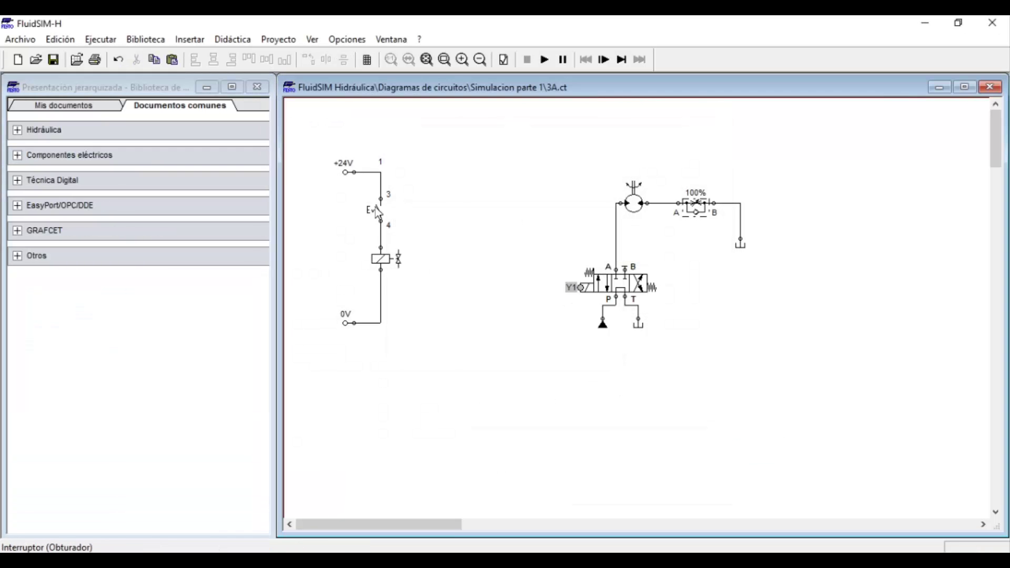
{"action": "double_click", "coordinate": [384, 259]}
{"action": "type", "text": "Y1"}
{"action": "left_click", "coordinate": [489, 340]}
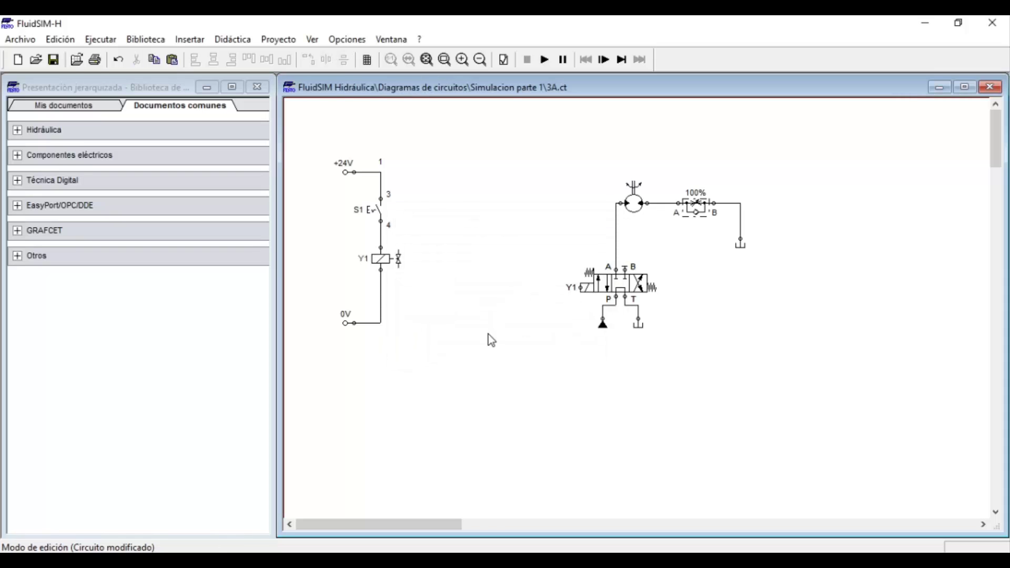